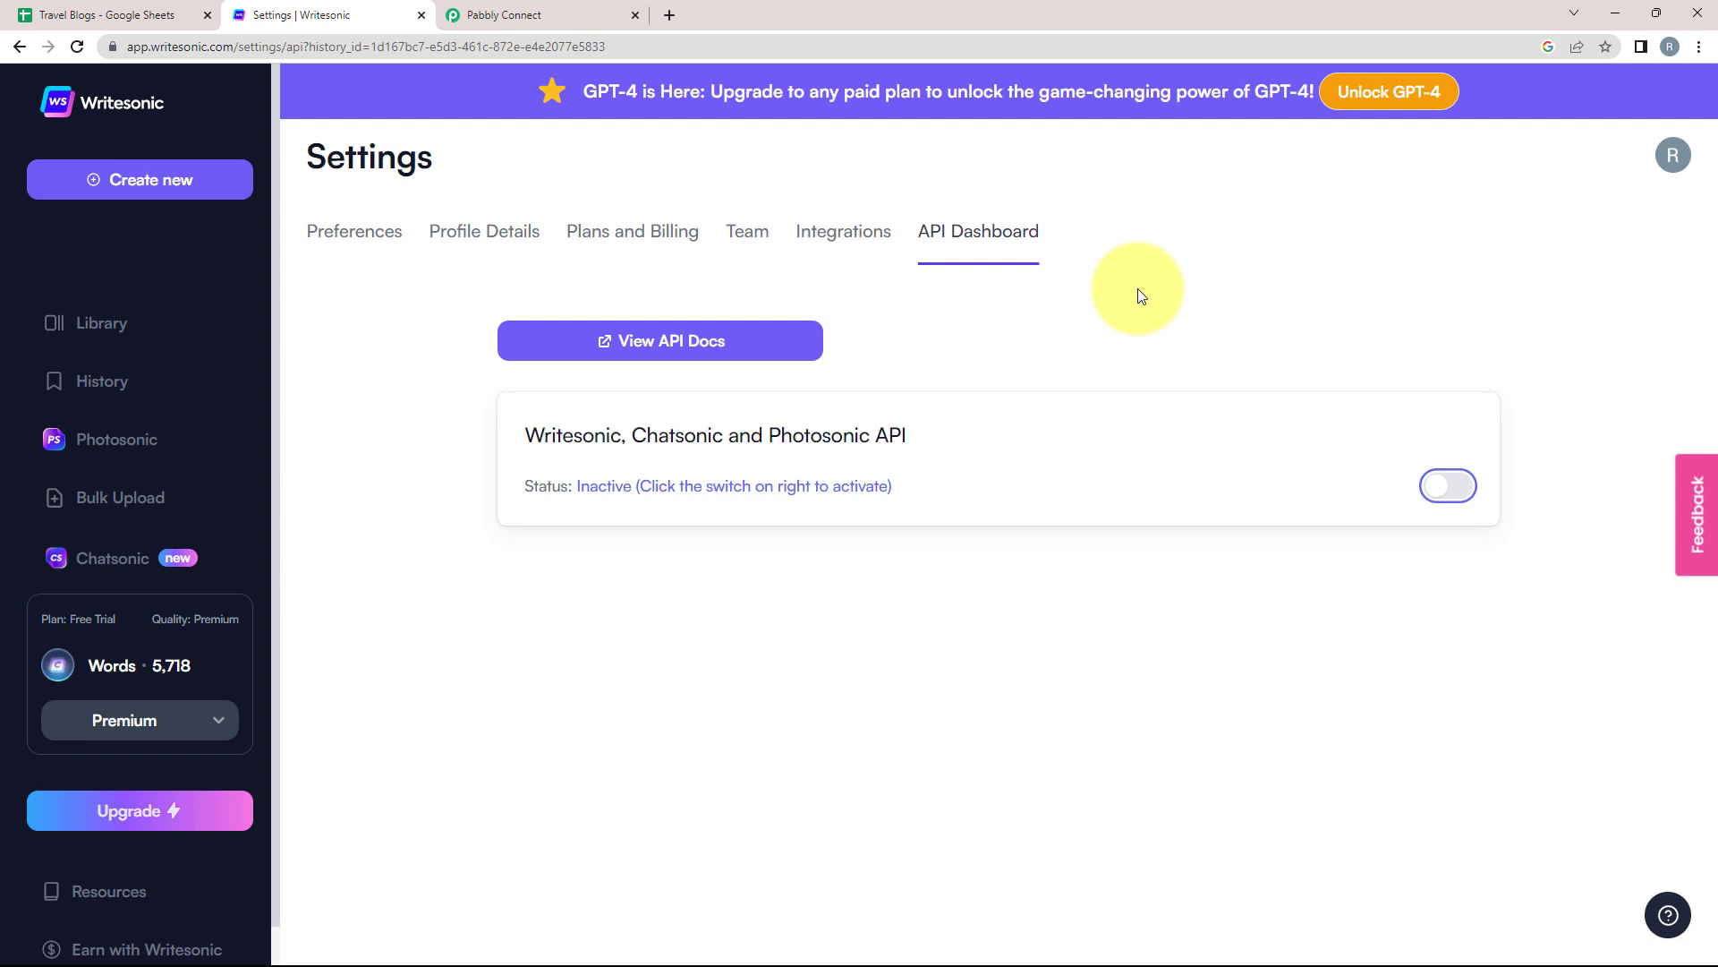
# Switch to Pabbly Connect and create a workflow named "Write Travel Blogs using Writesonic"
pyautogui.click(98, 16)
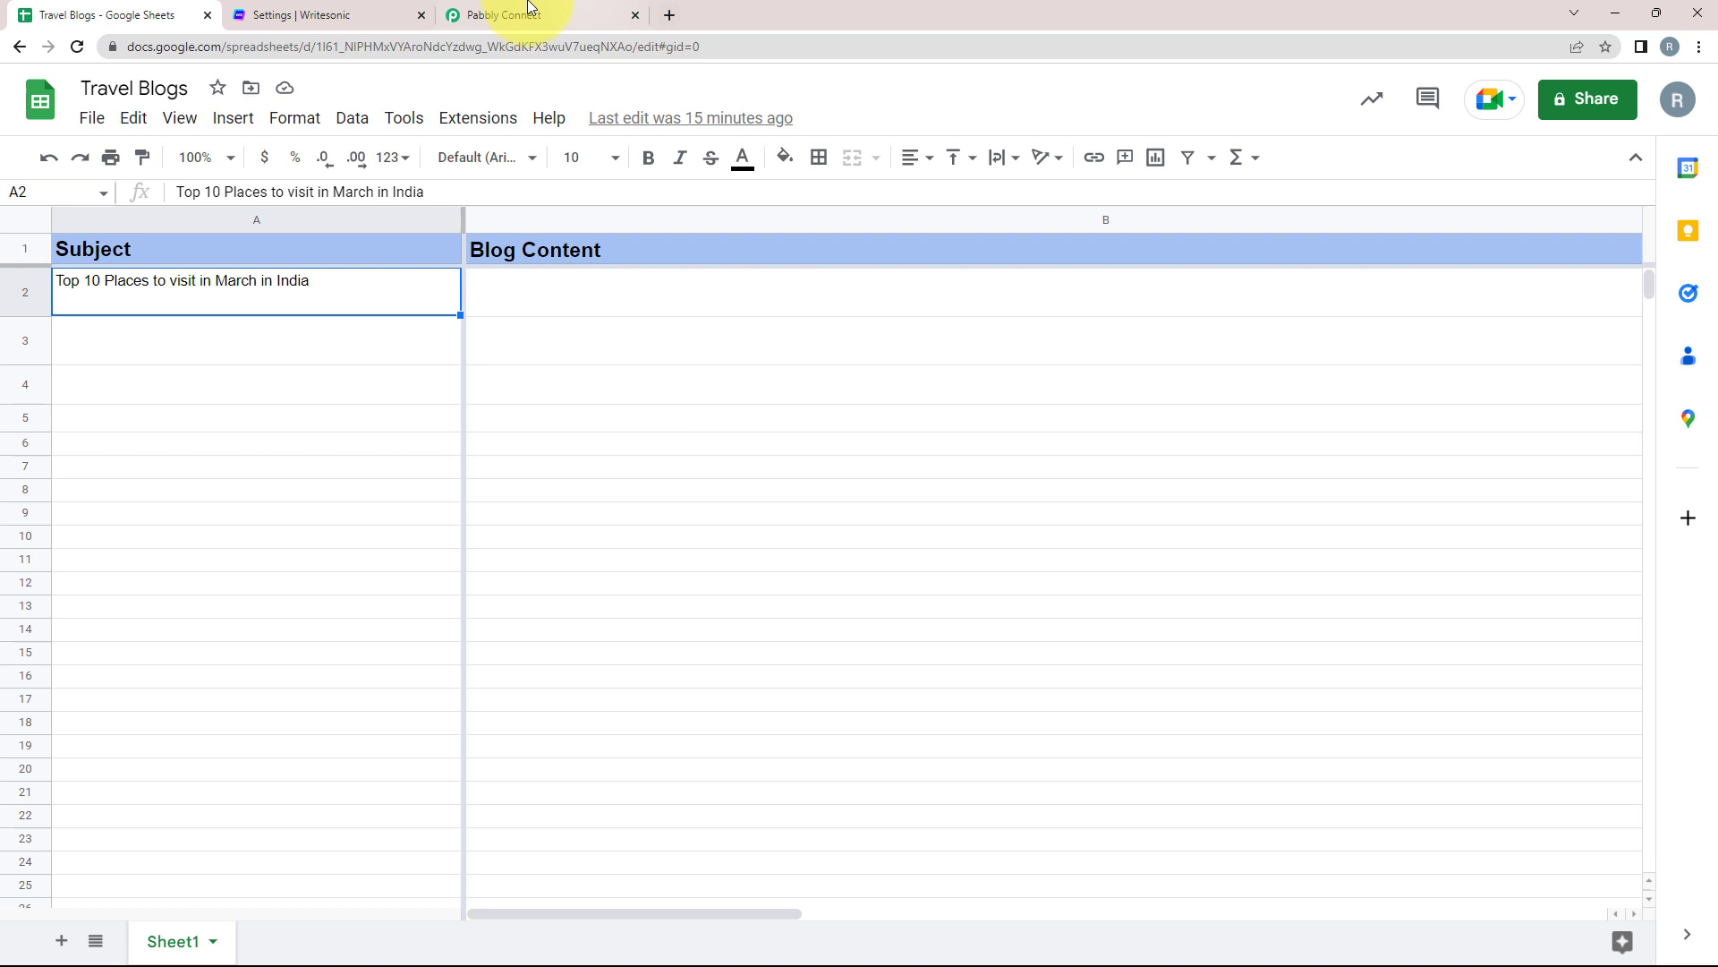
pyautogui.click(501, 14)
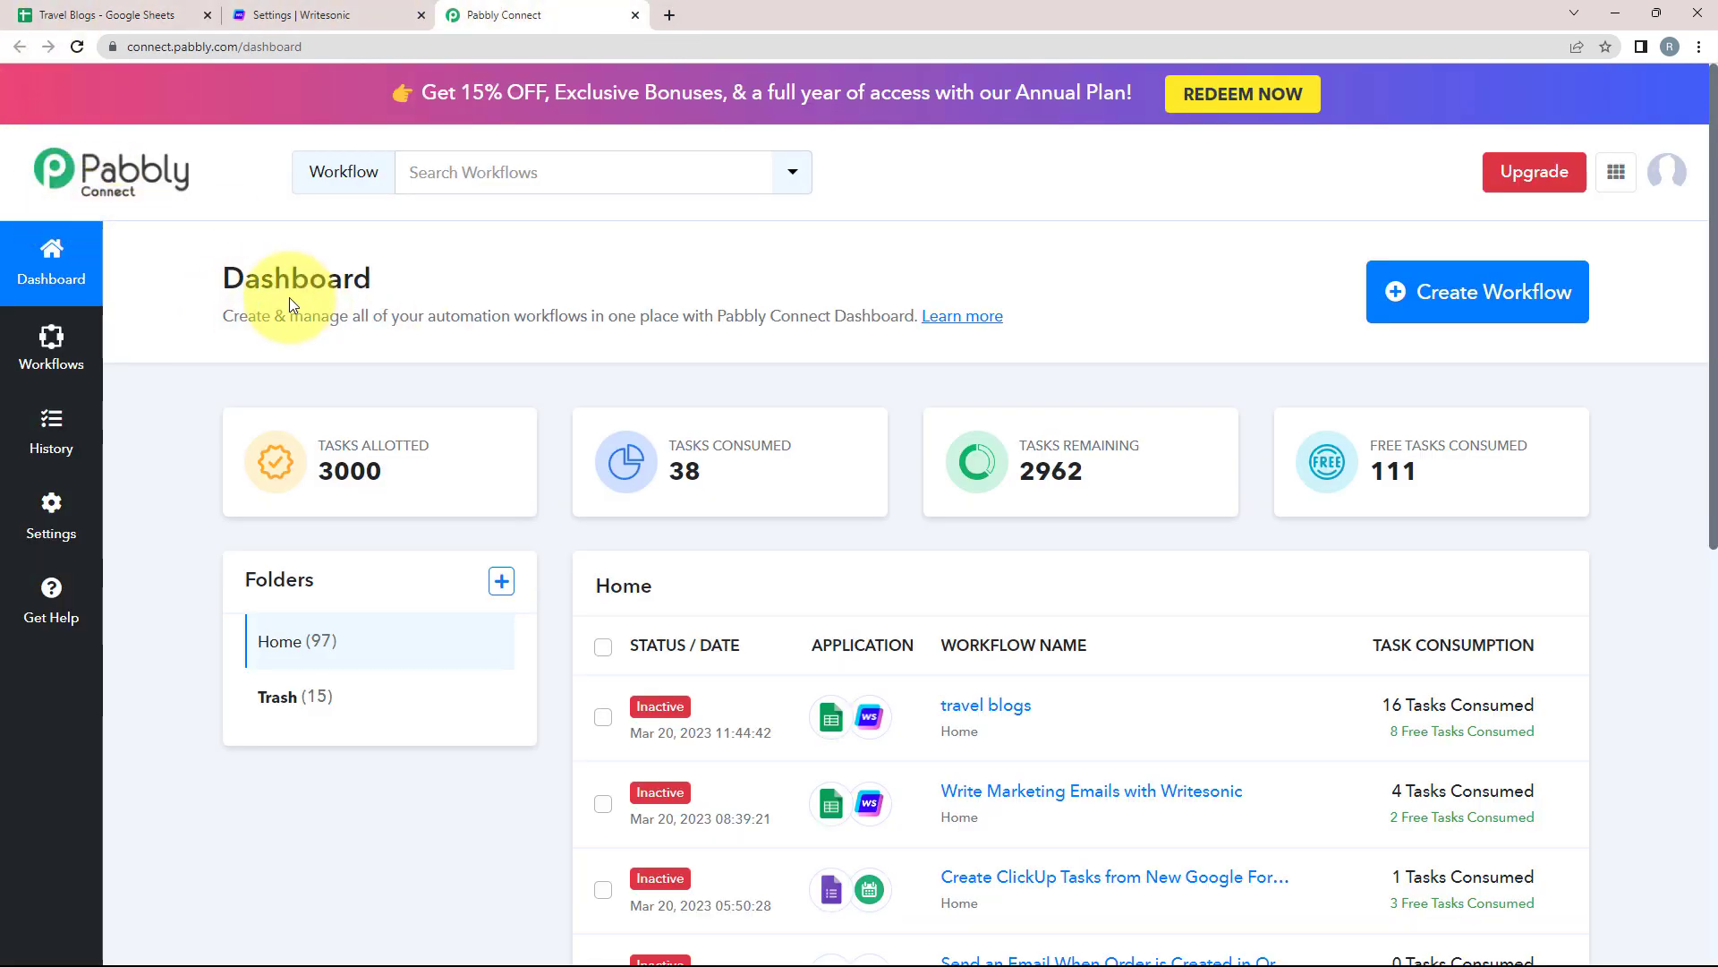
pyautogui.click(1477, 292)
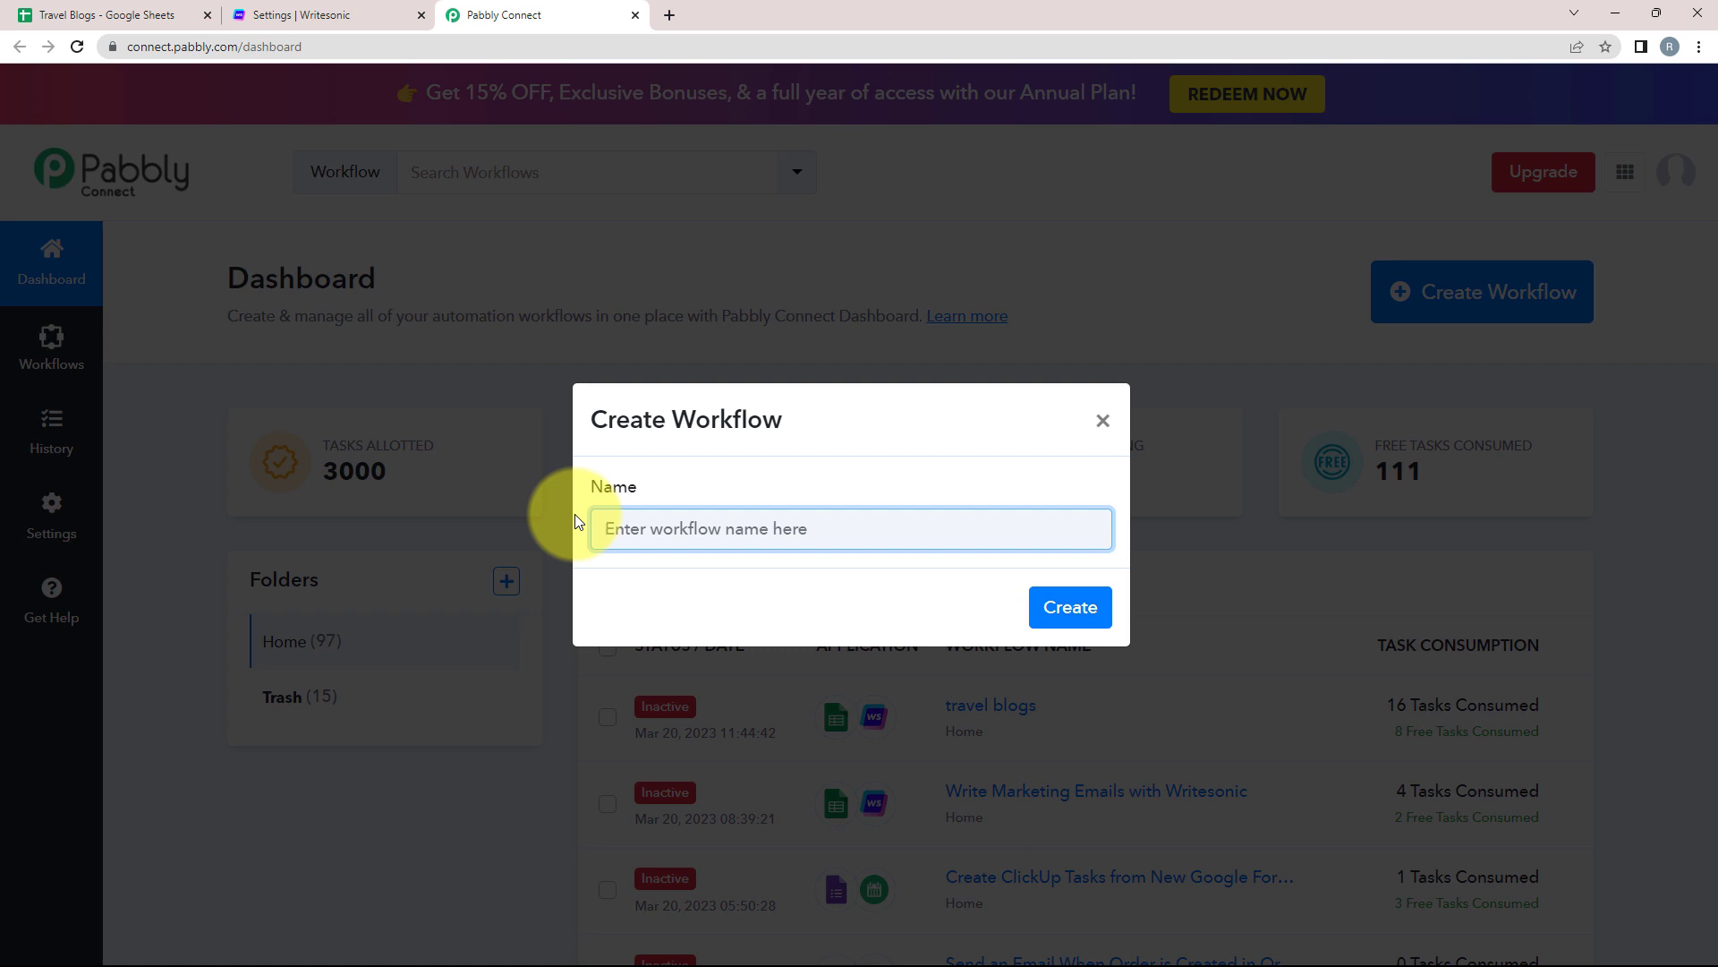
pyautogui.write('Write Travel Blogs using Writesonic')
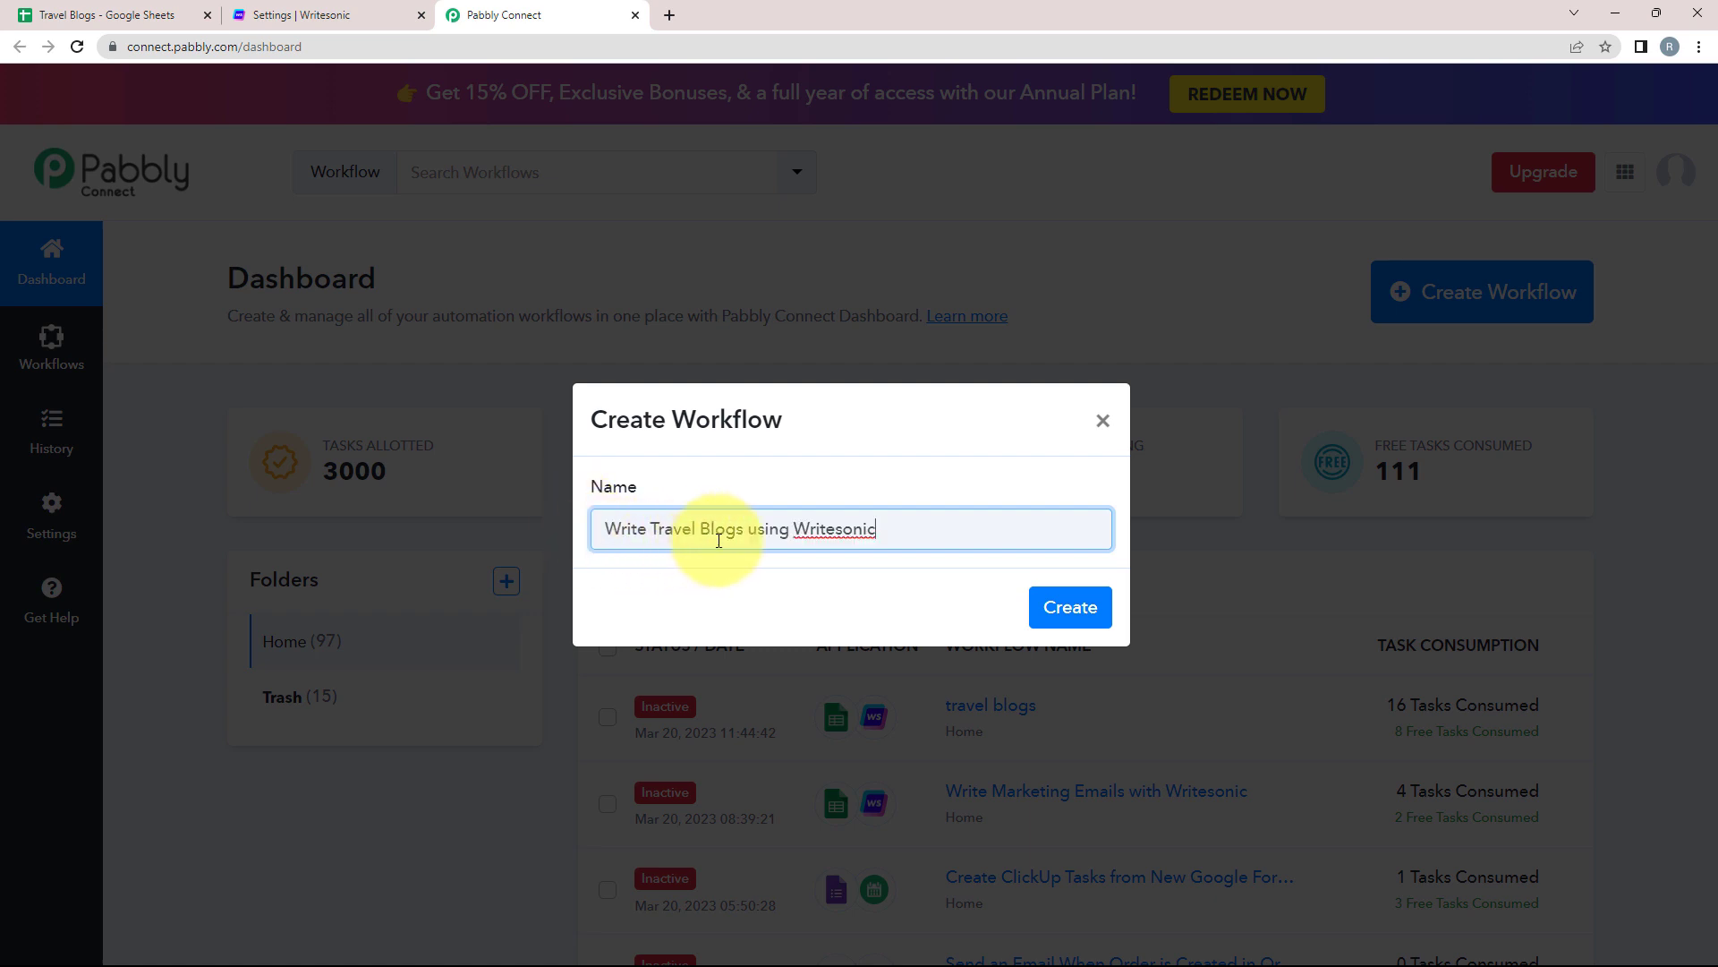
pyautogui.click(1068, 606)
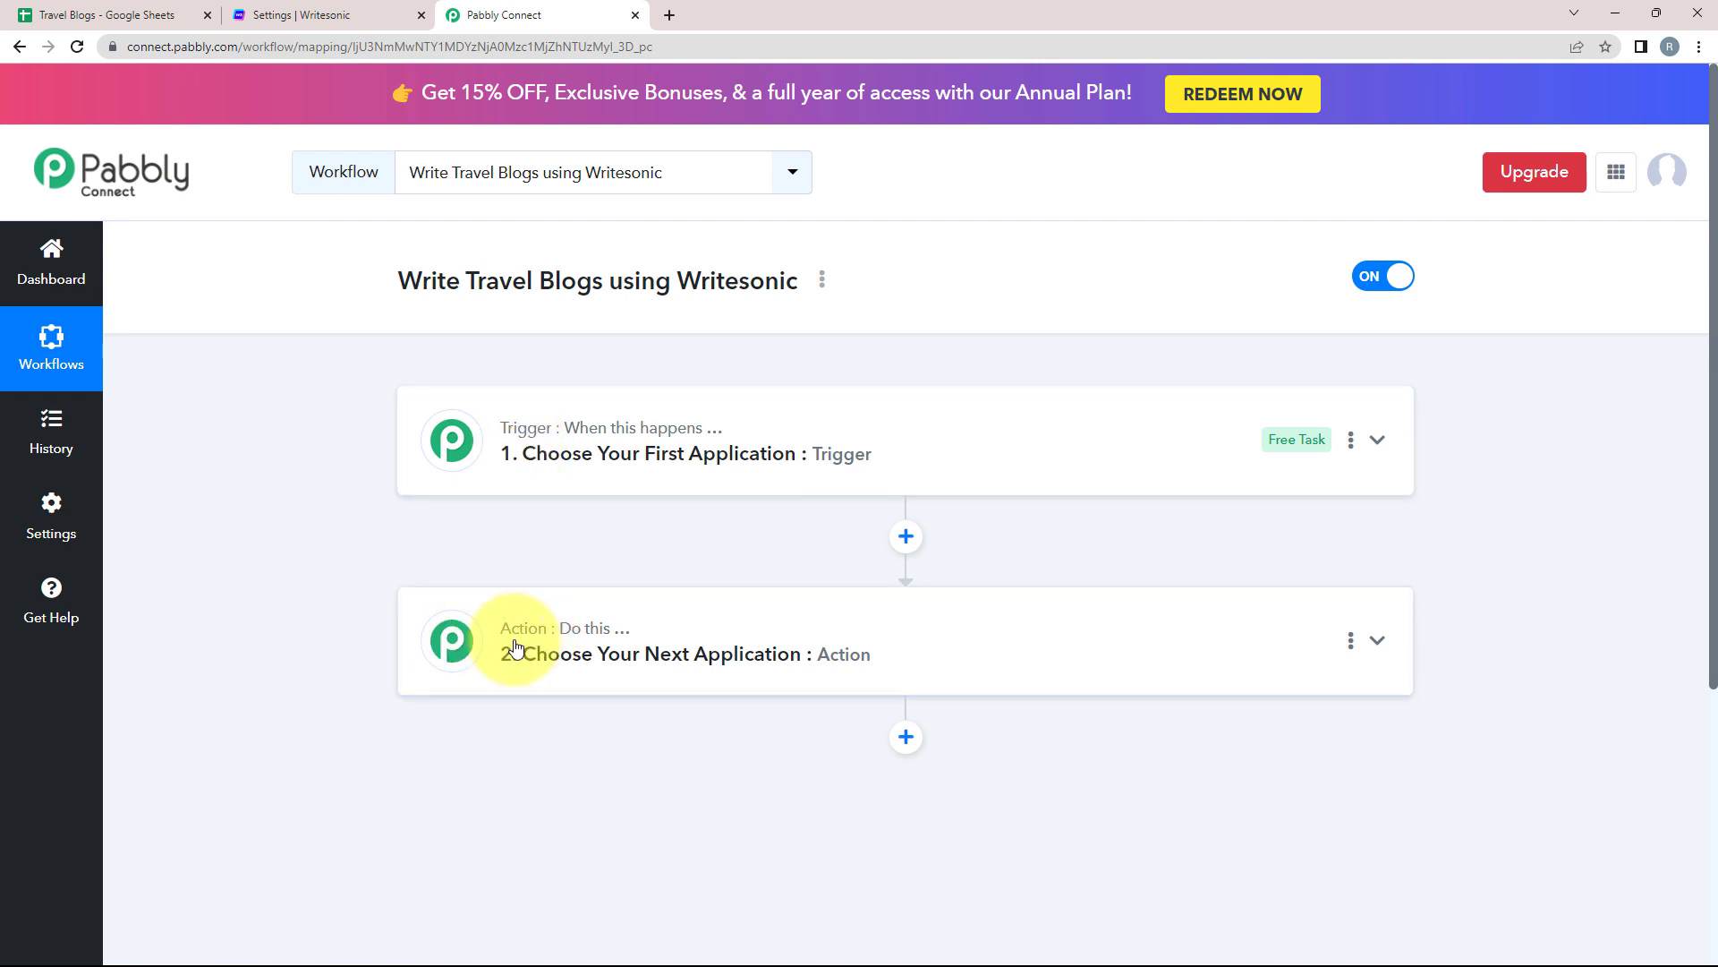
# Set the workflow trigger to Google Sheets with the New or Updated Spreadsheet Row event
pyautogui.click(463, 680)
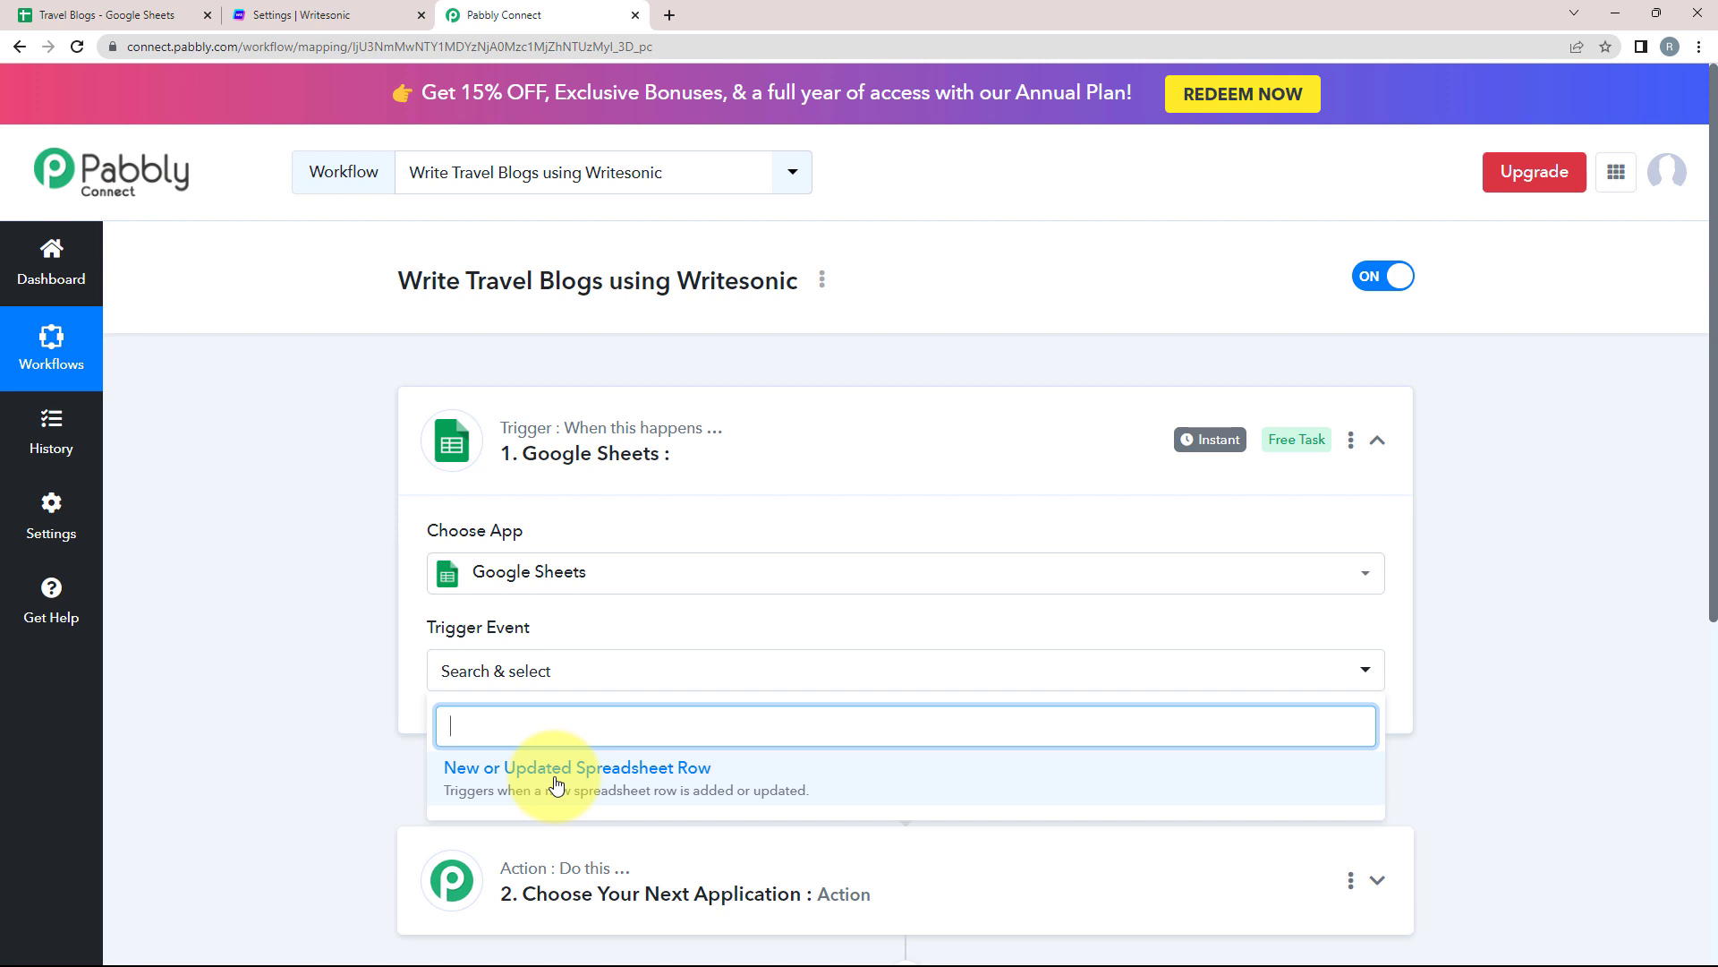
pyautogui.click(480, 792)
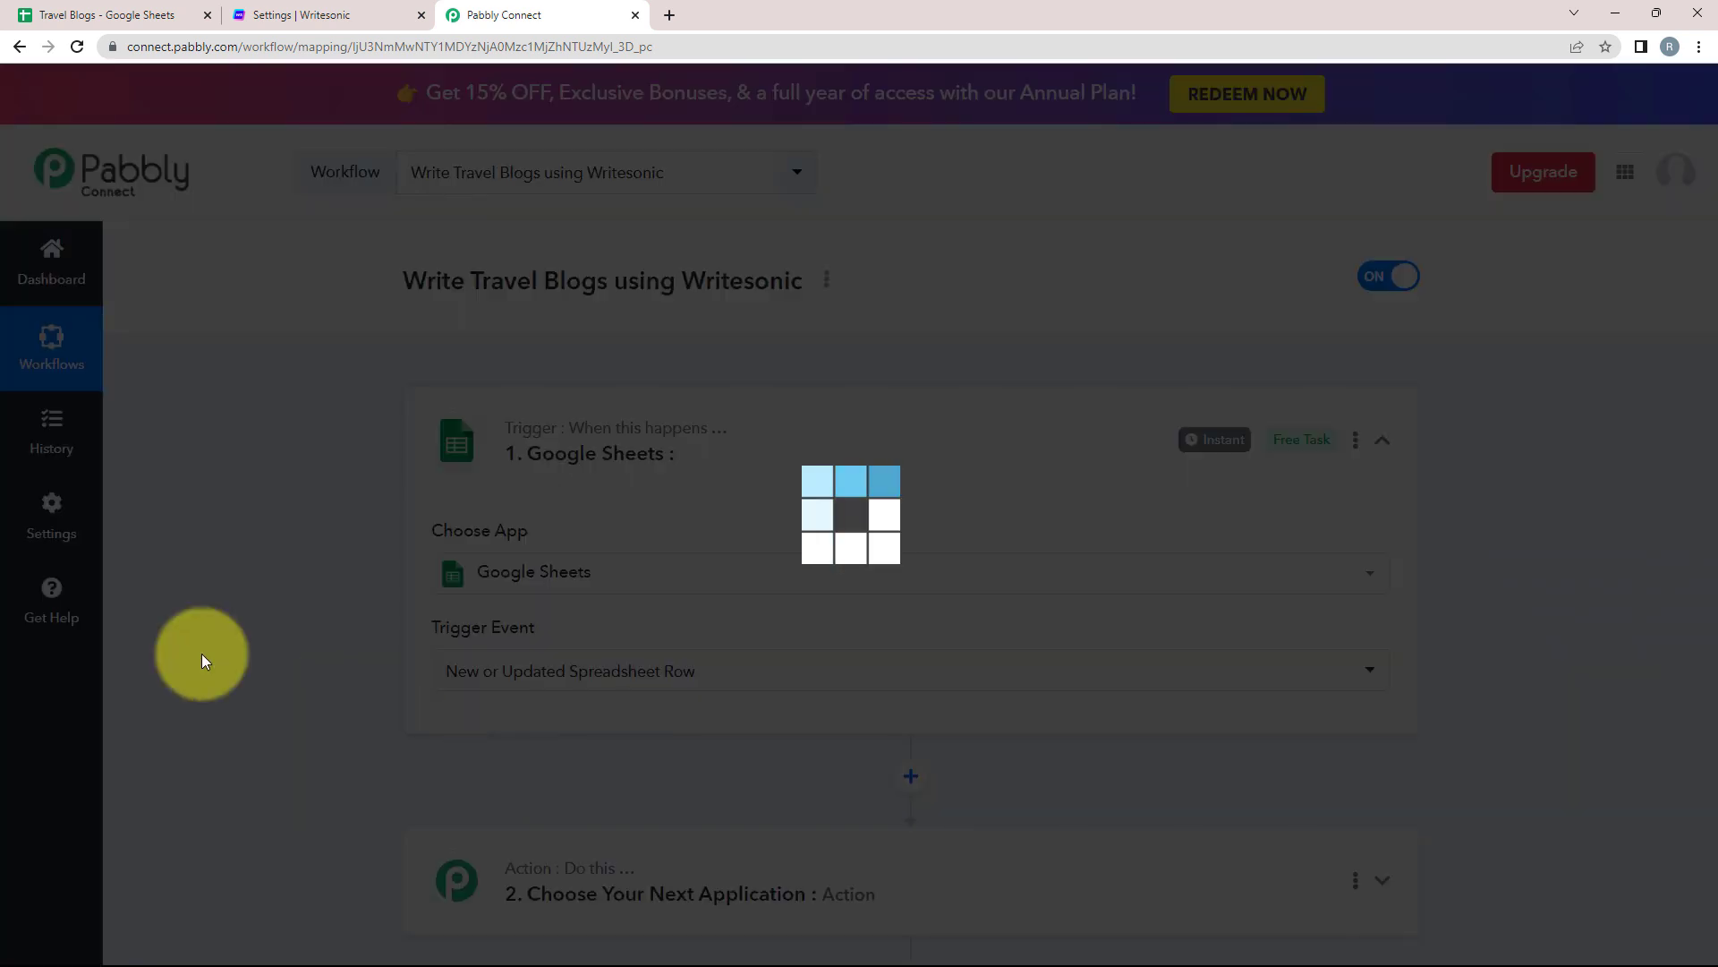
# Review the Google Sheets trigger's setup instructions and copy its webhook URL
pyautogui.scroll(-2, 203, 619)
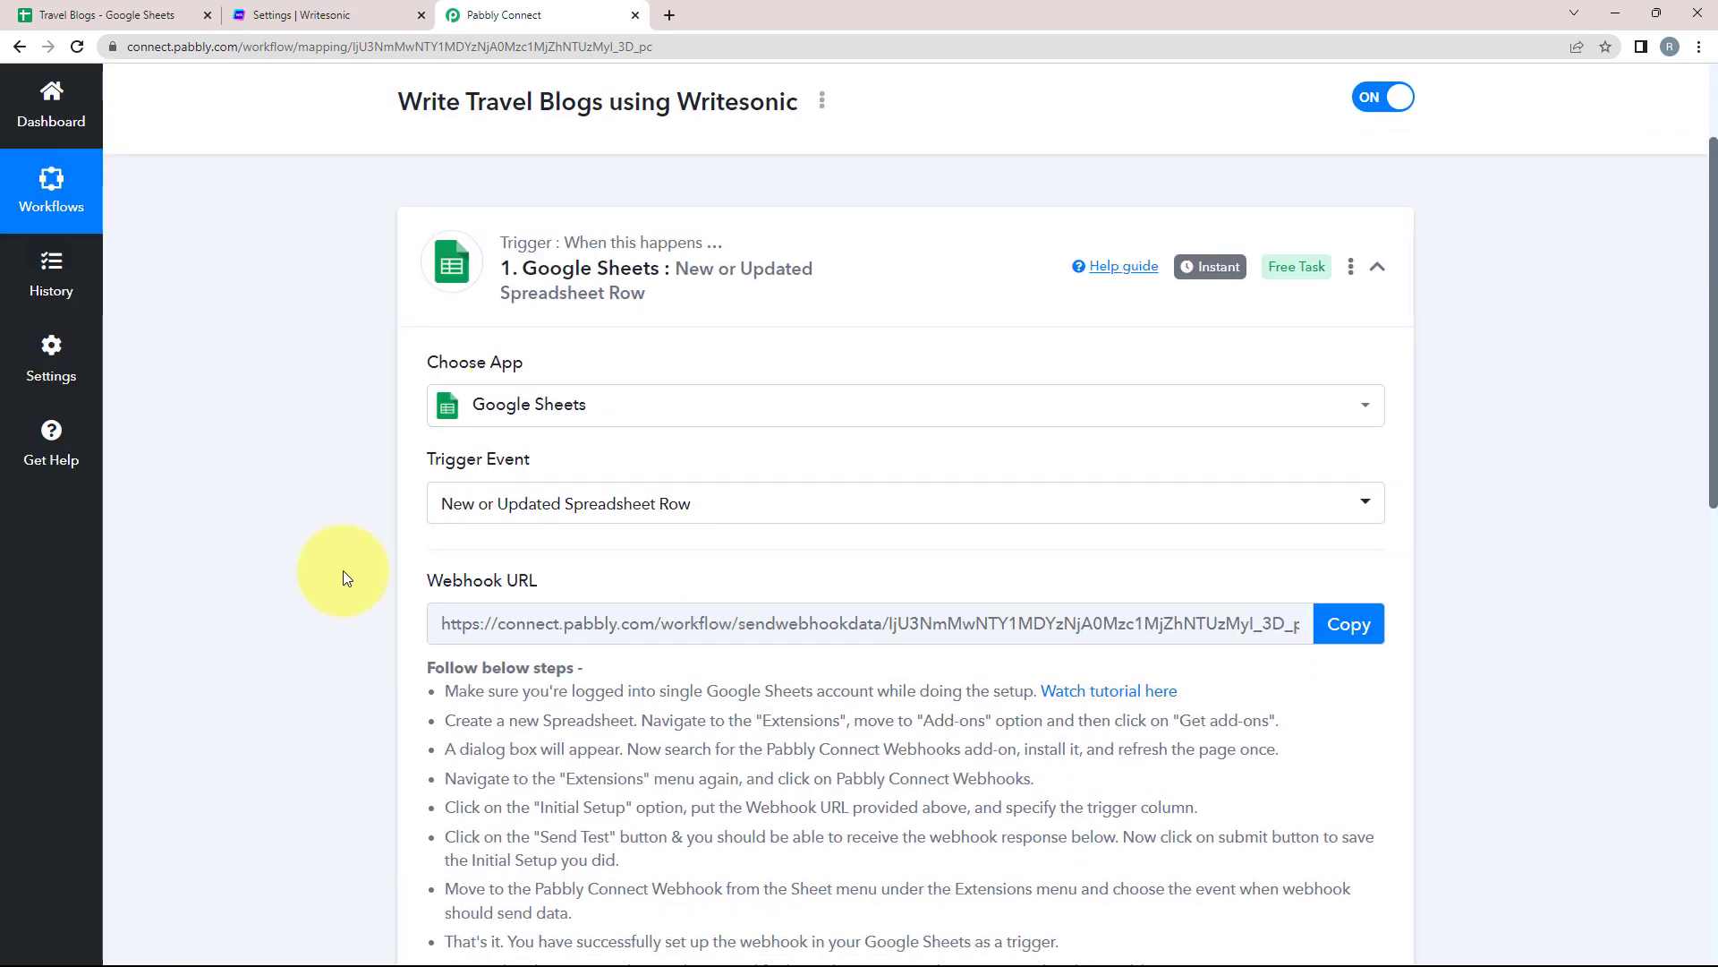
pyautogui.scroll(-1, 298, 592)
pyautogui.moveTo(461, 499)
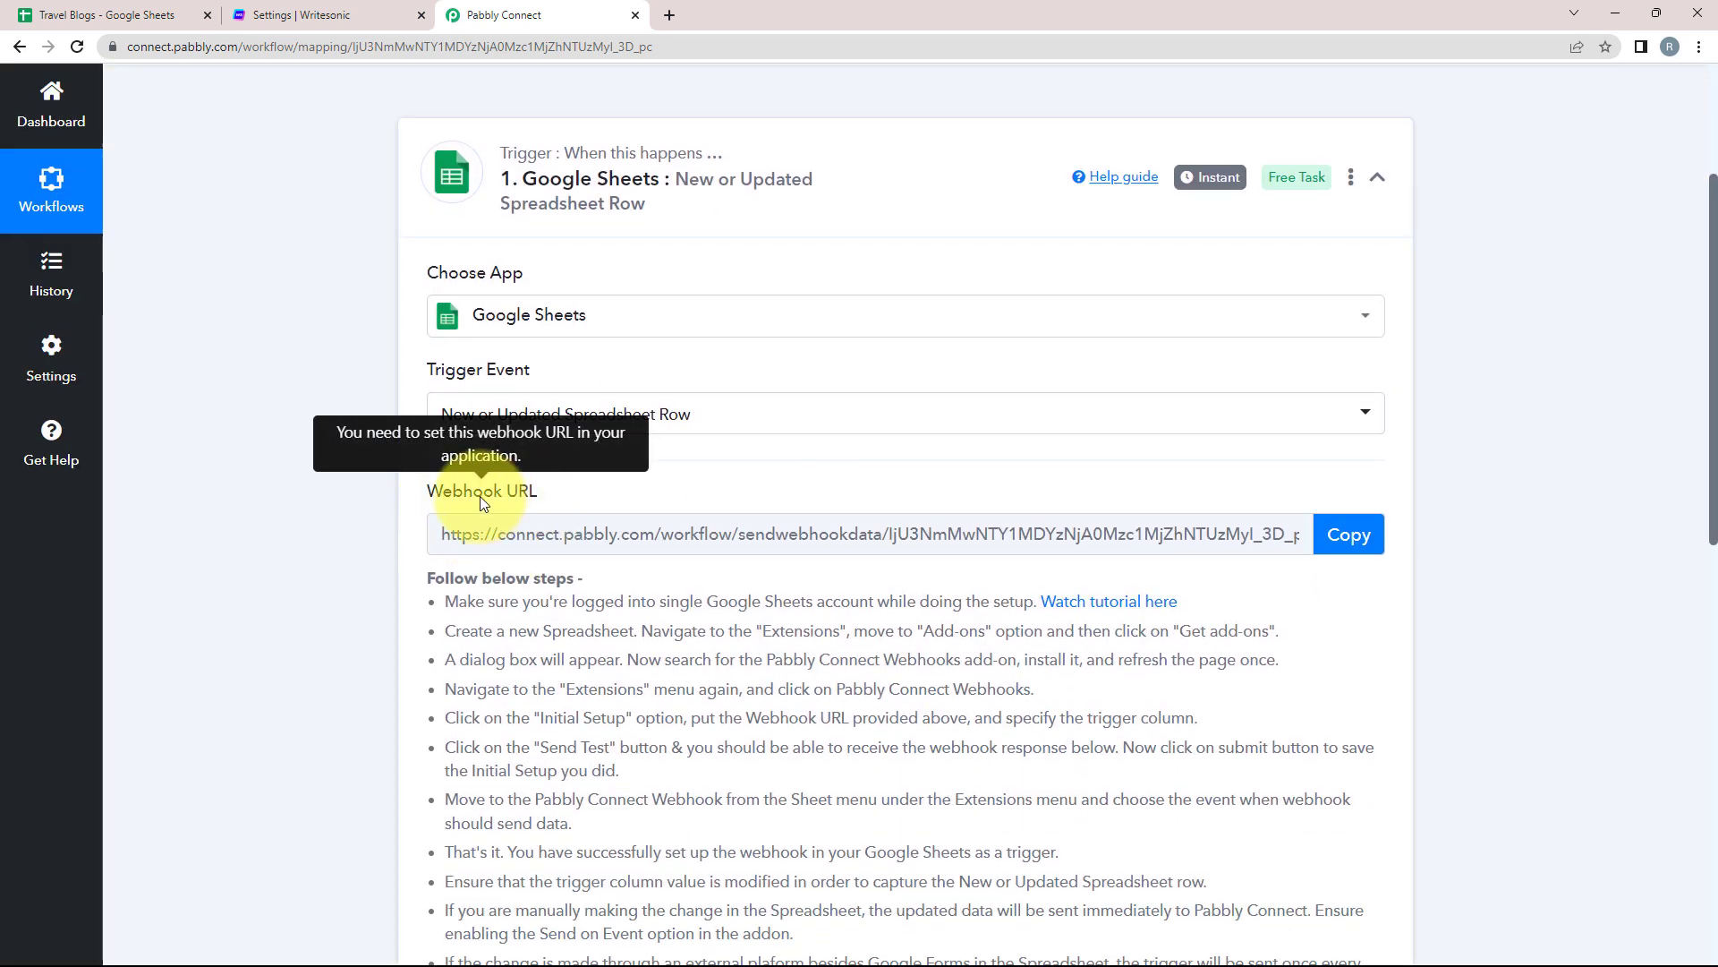
pyautogui.moveTo(426, 489); pyautogui.dragTo(560, 497)
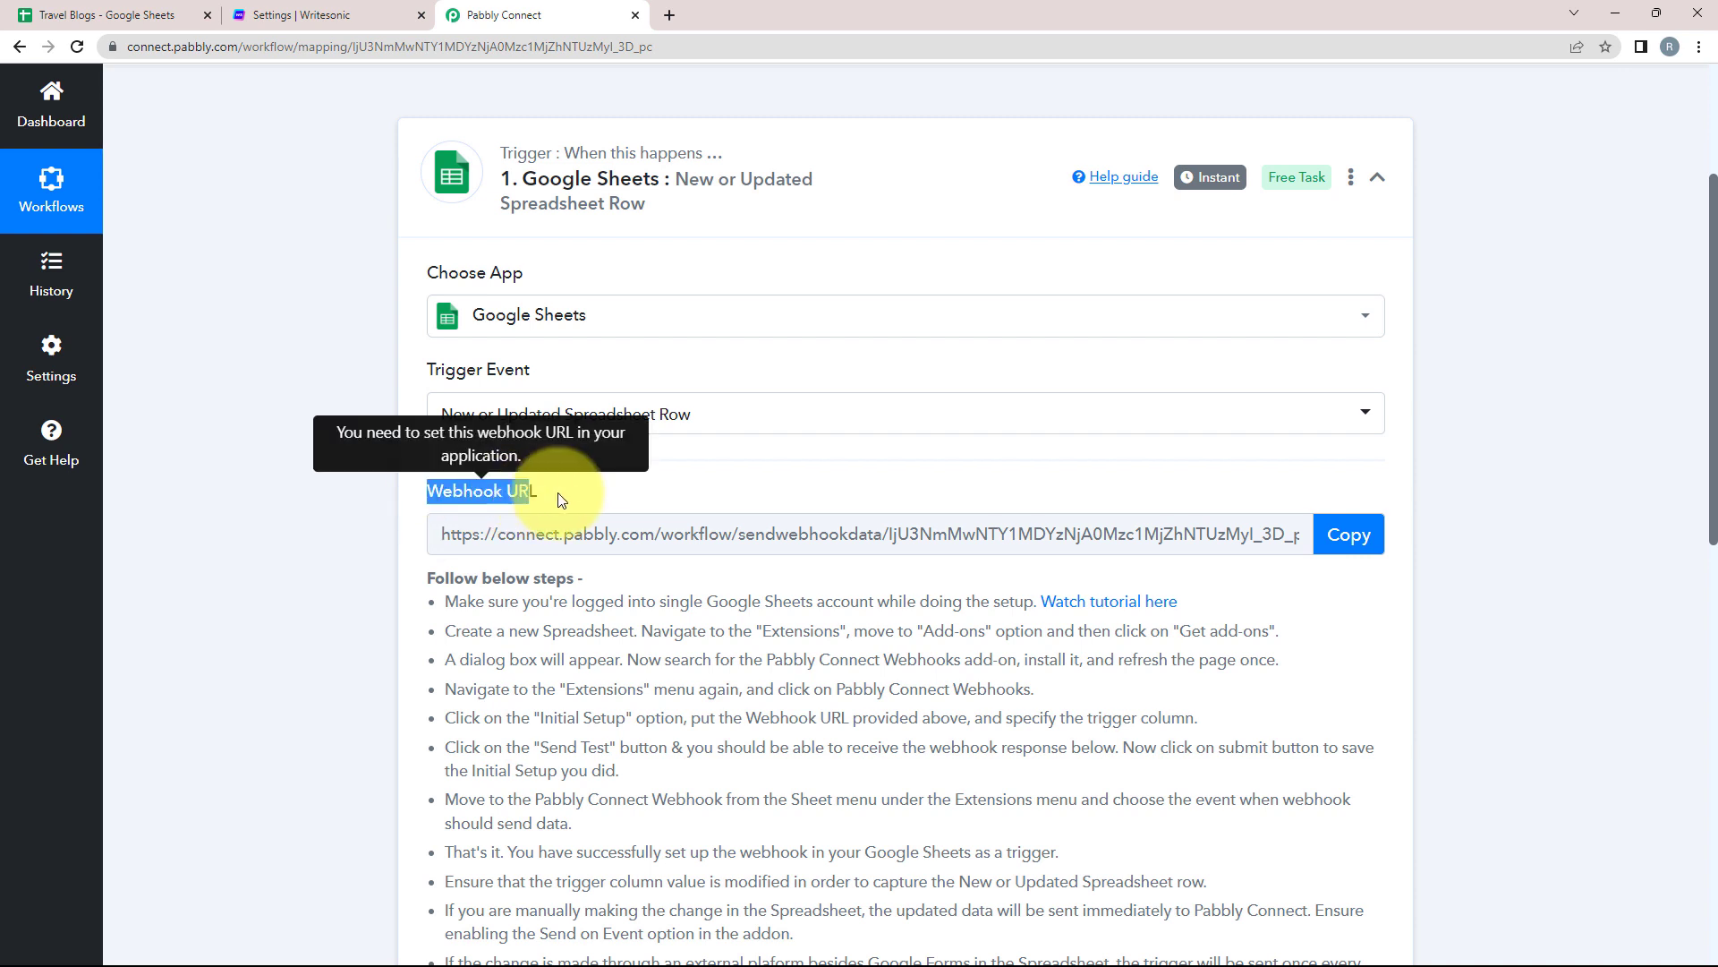
pyautogui.click(613, 489)
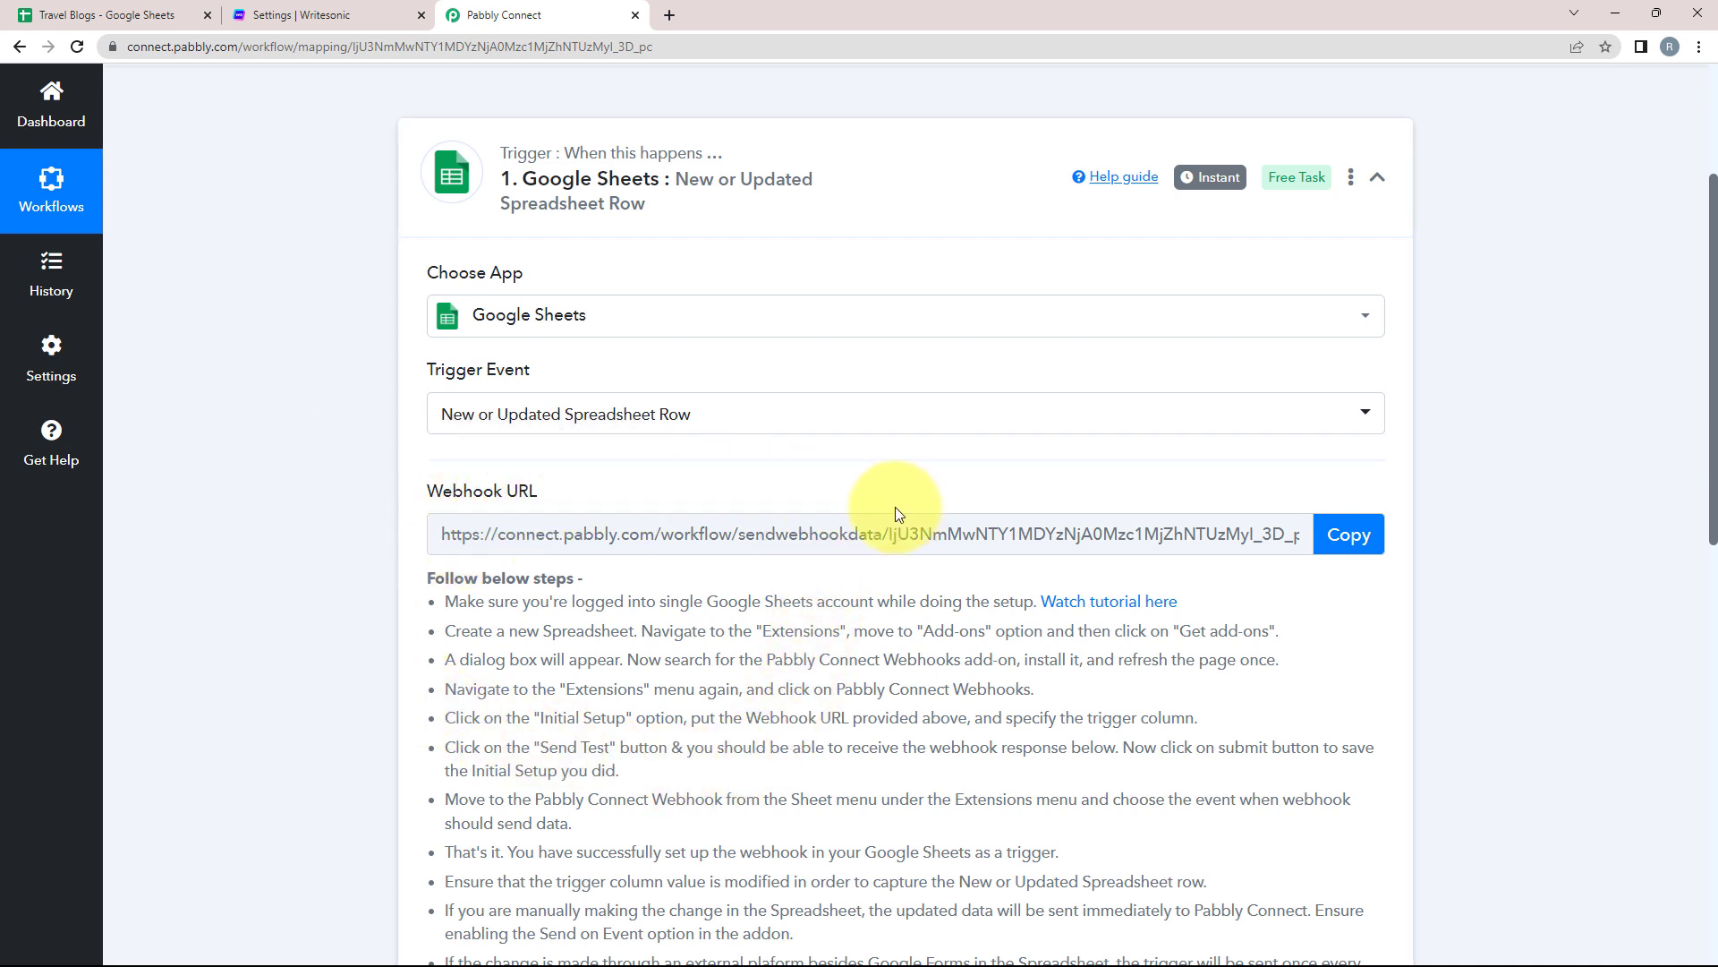
pyautogui.scroll(-2, 373, 641)
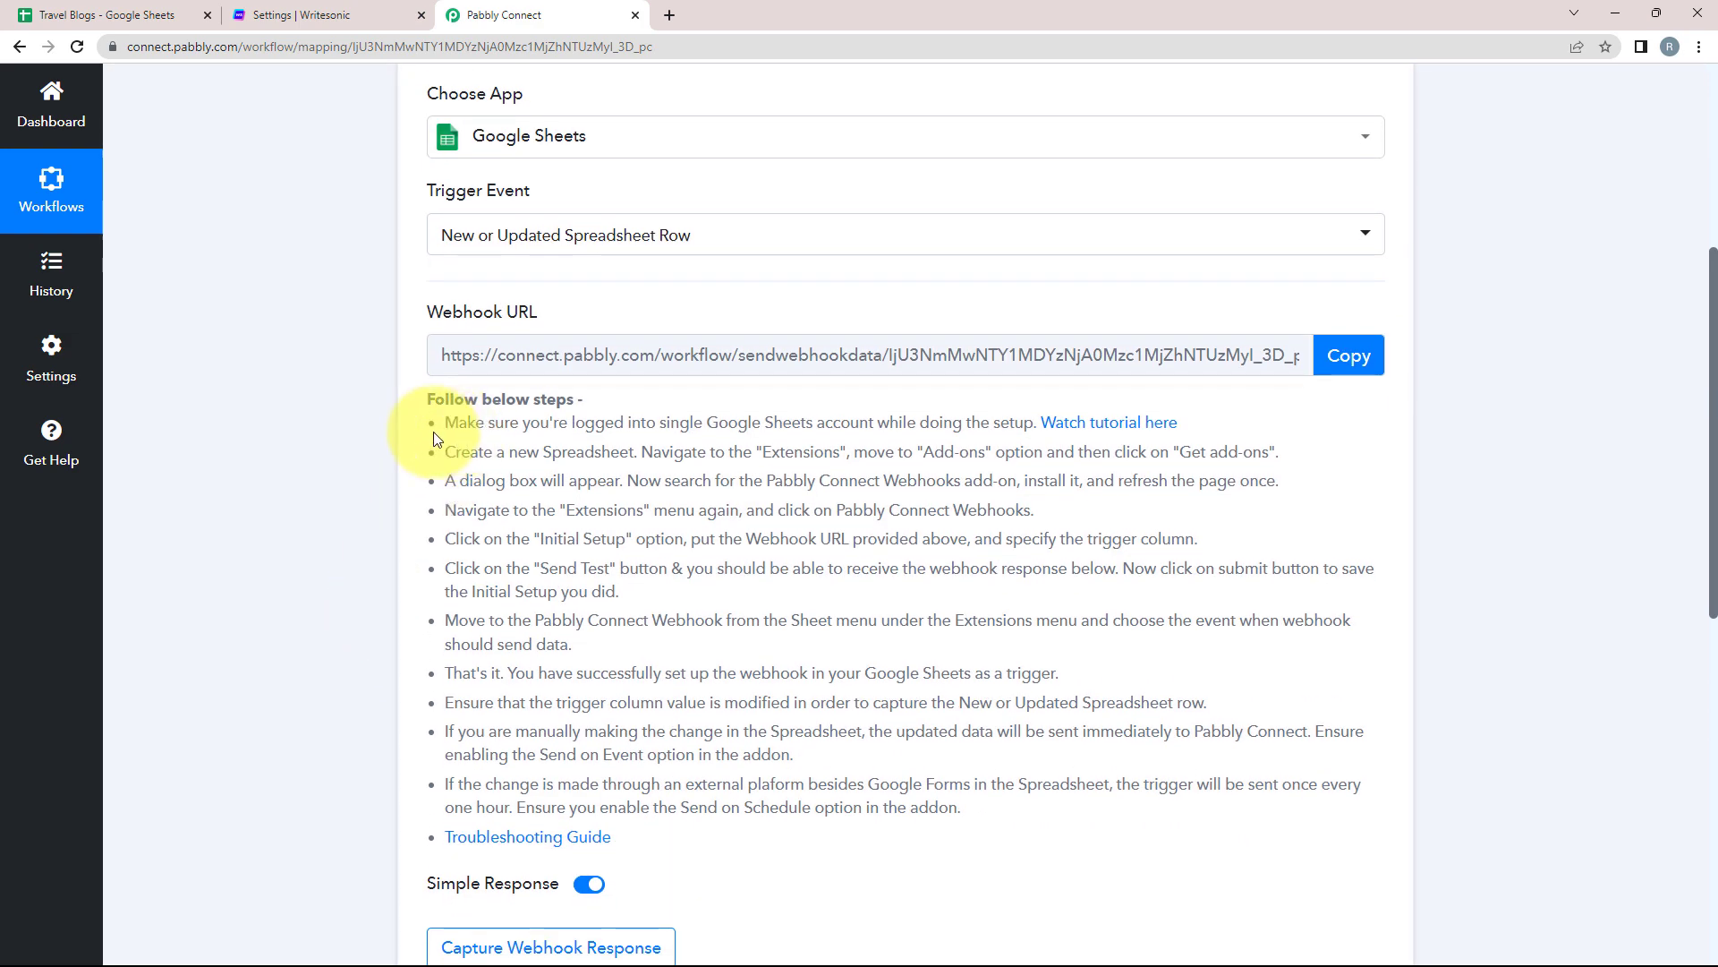
pyautogui.moveTo(442, 421); pyautogui.dragTo(962, 810)
pyautogui.click(981, 884)
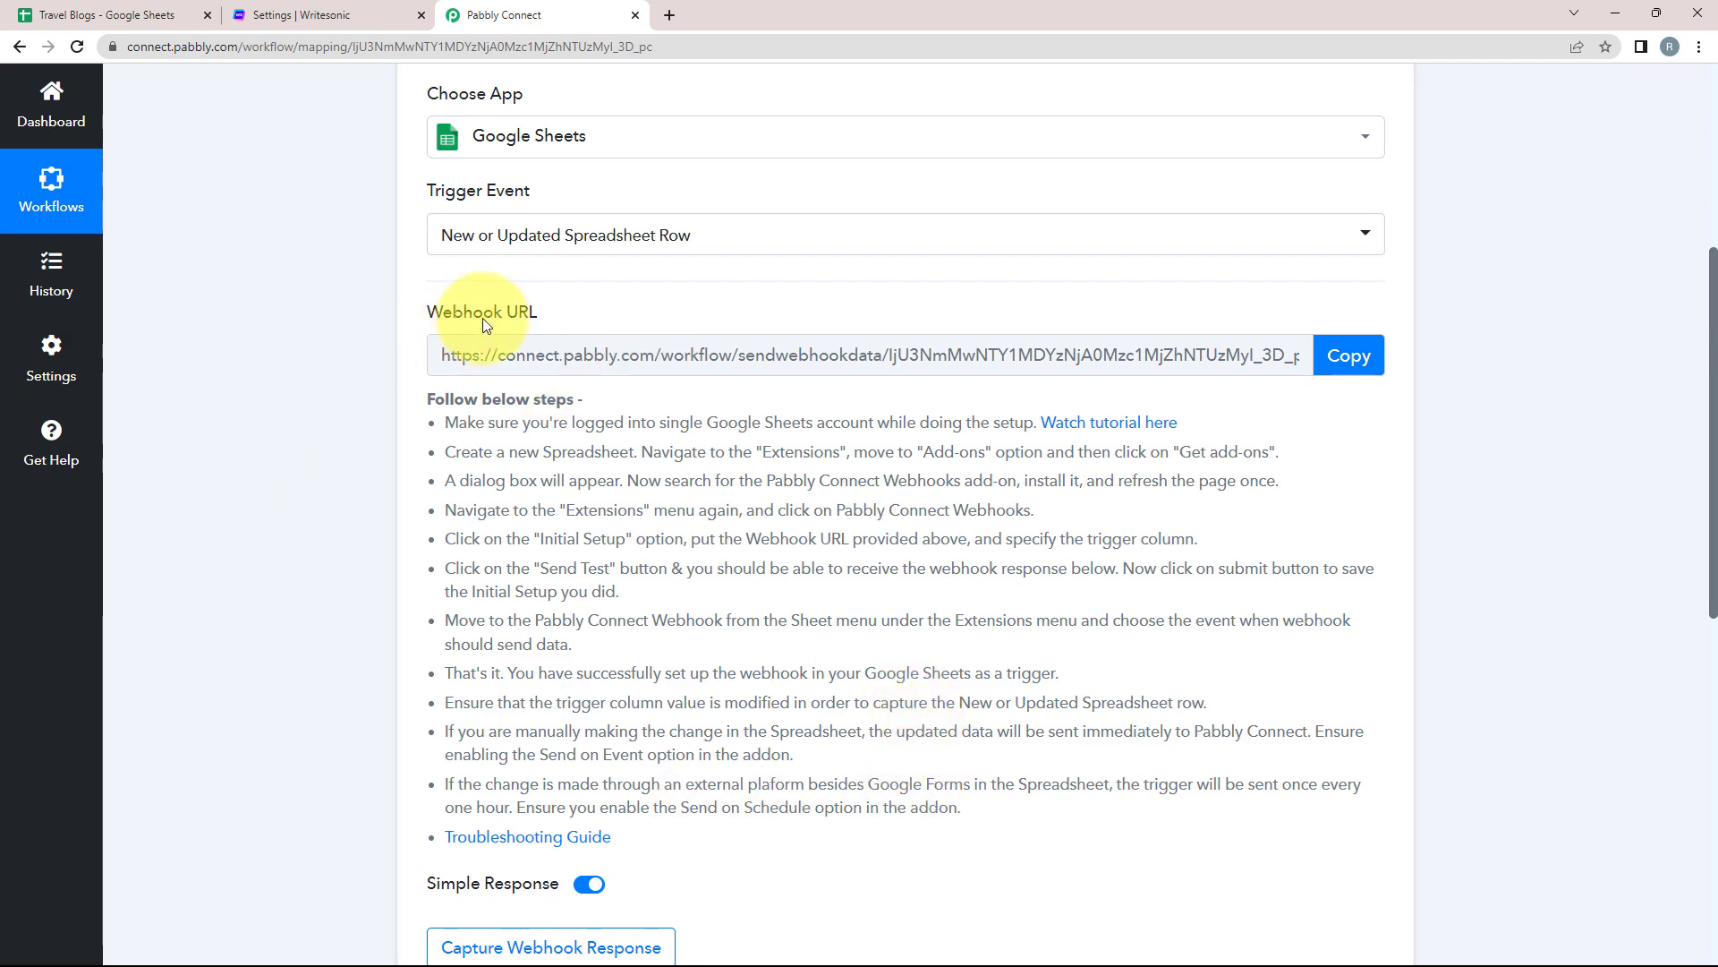
pyautogui.click(1351, 357)
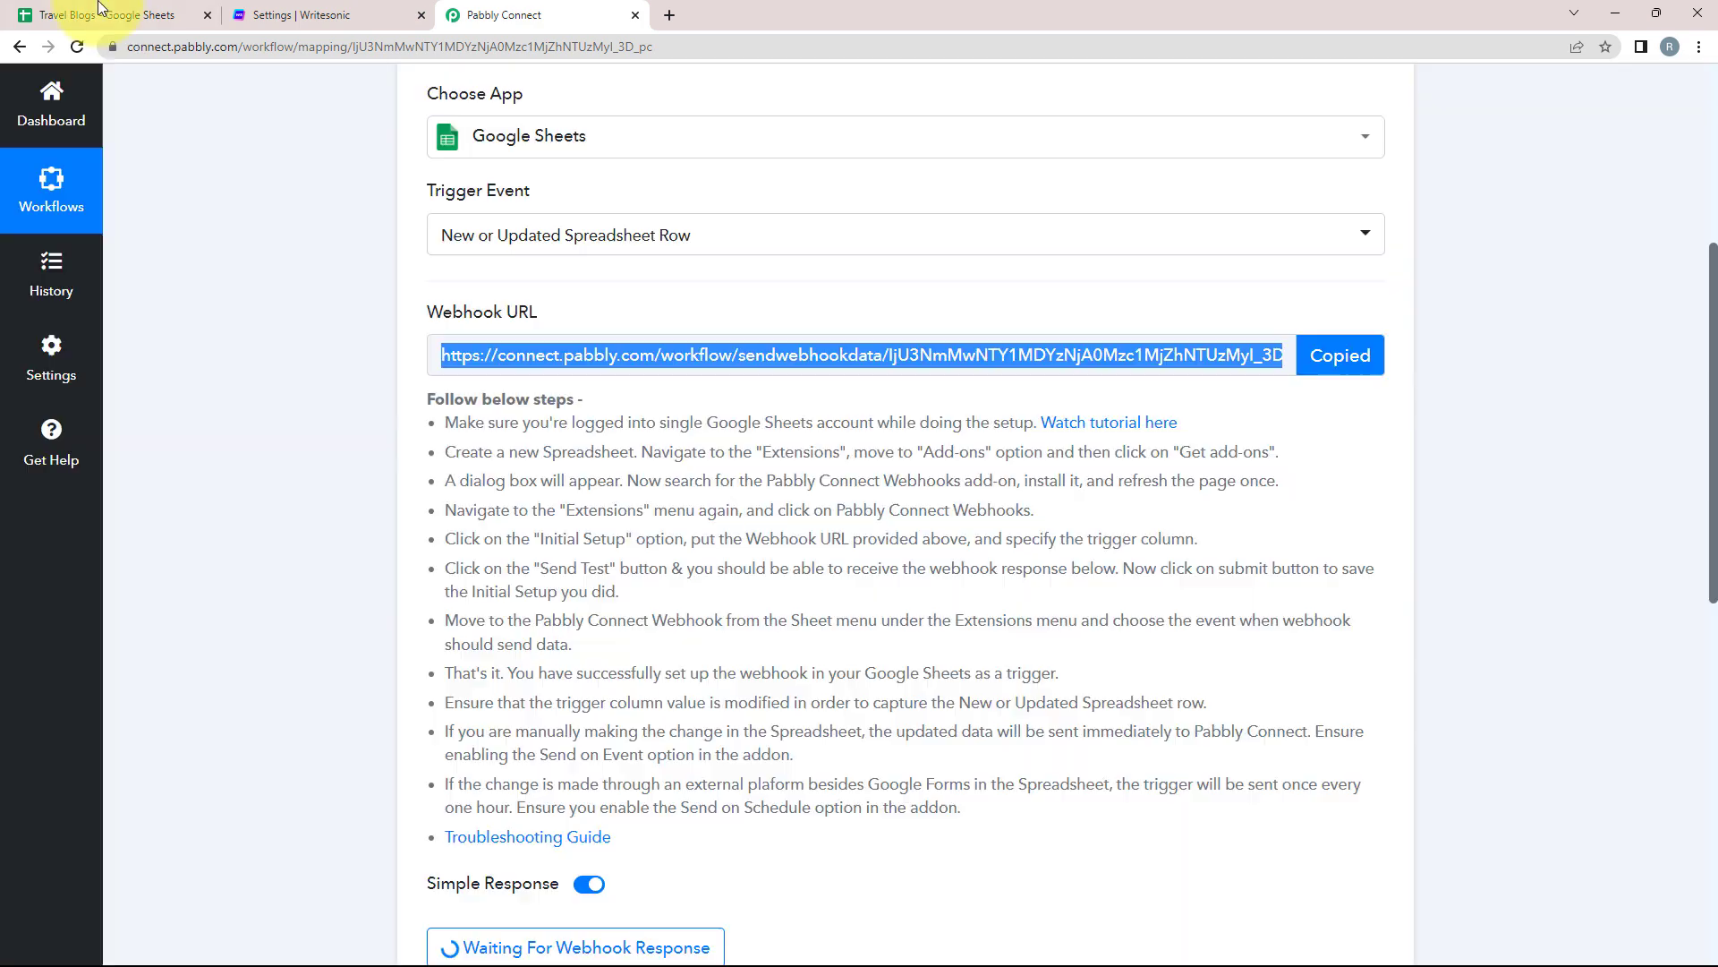
# Switch to the Travel Blogs spreadsheet in Google Sheets and look up the Pabbly Connect Webhooks add-on in the Google Workspace Marketplace
pyautogui.click(93, 10)
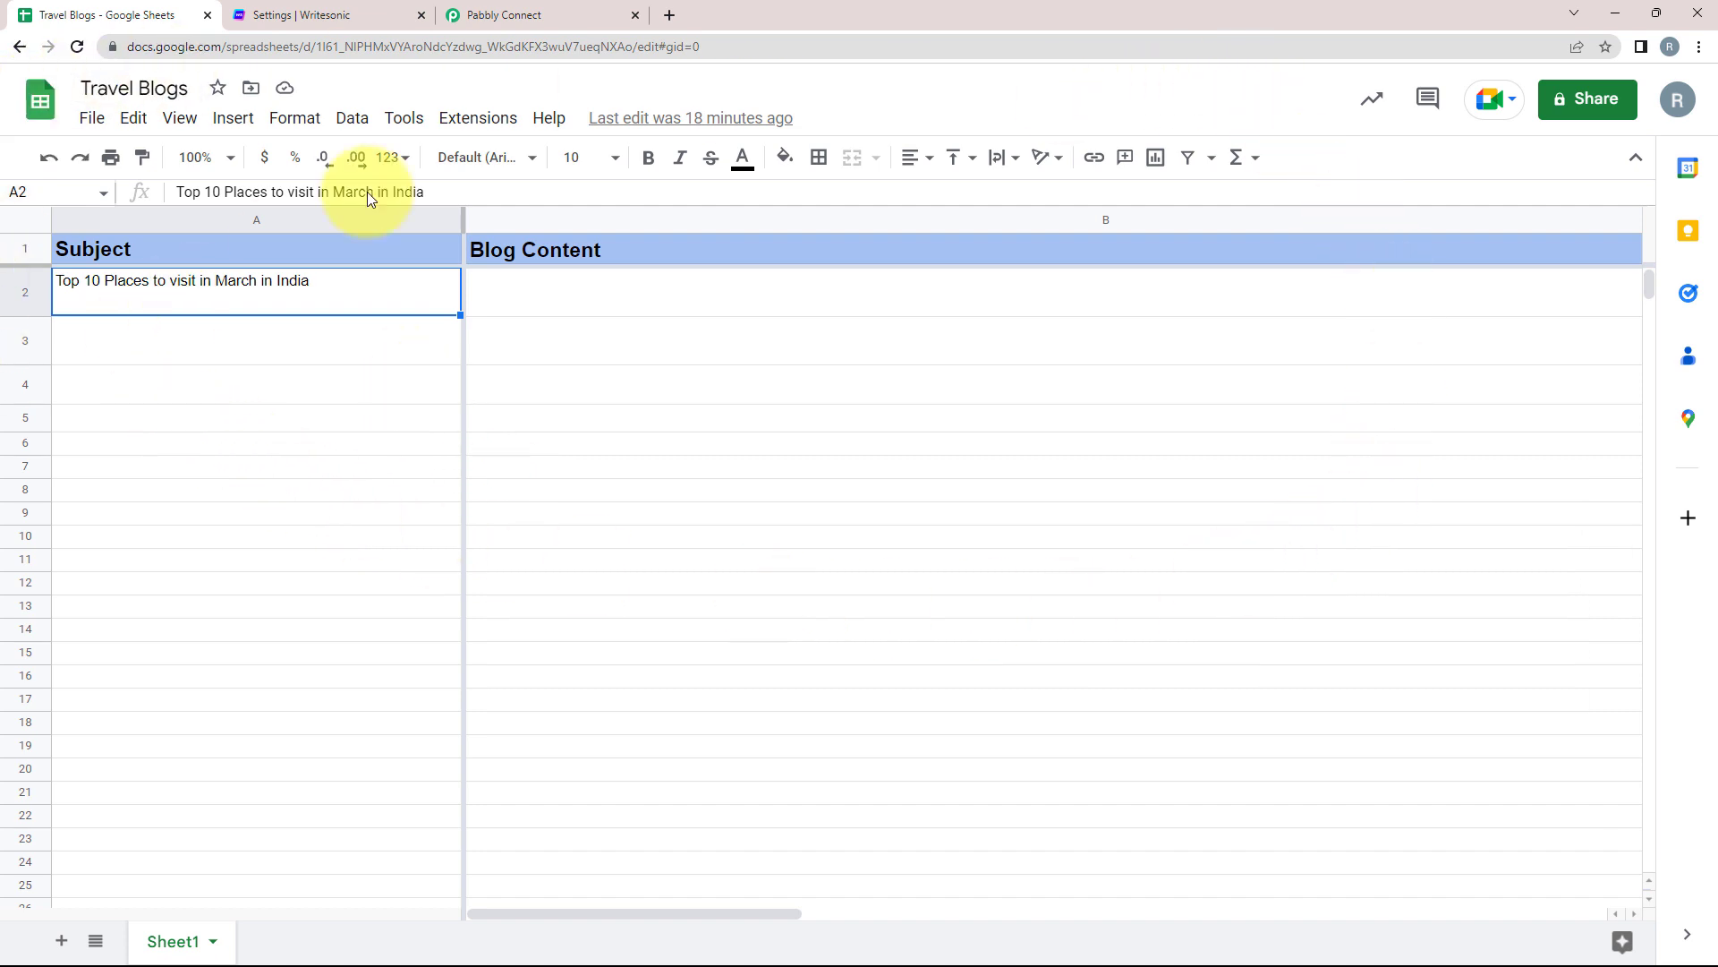
pyautogui.click(447, 133)
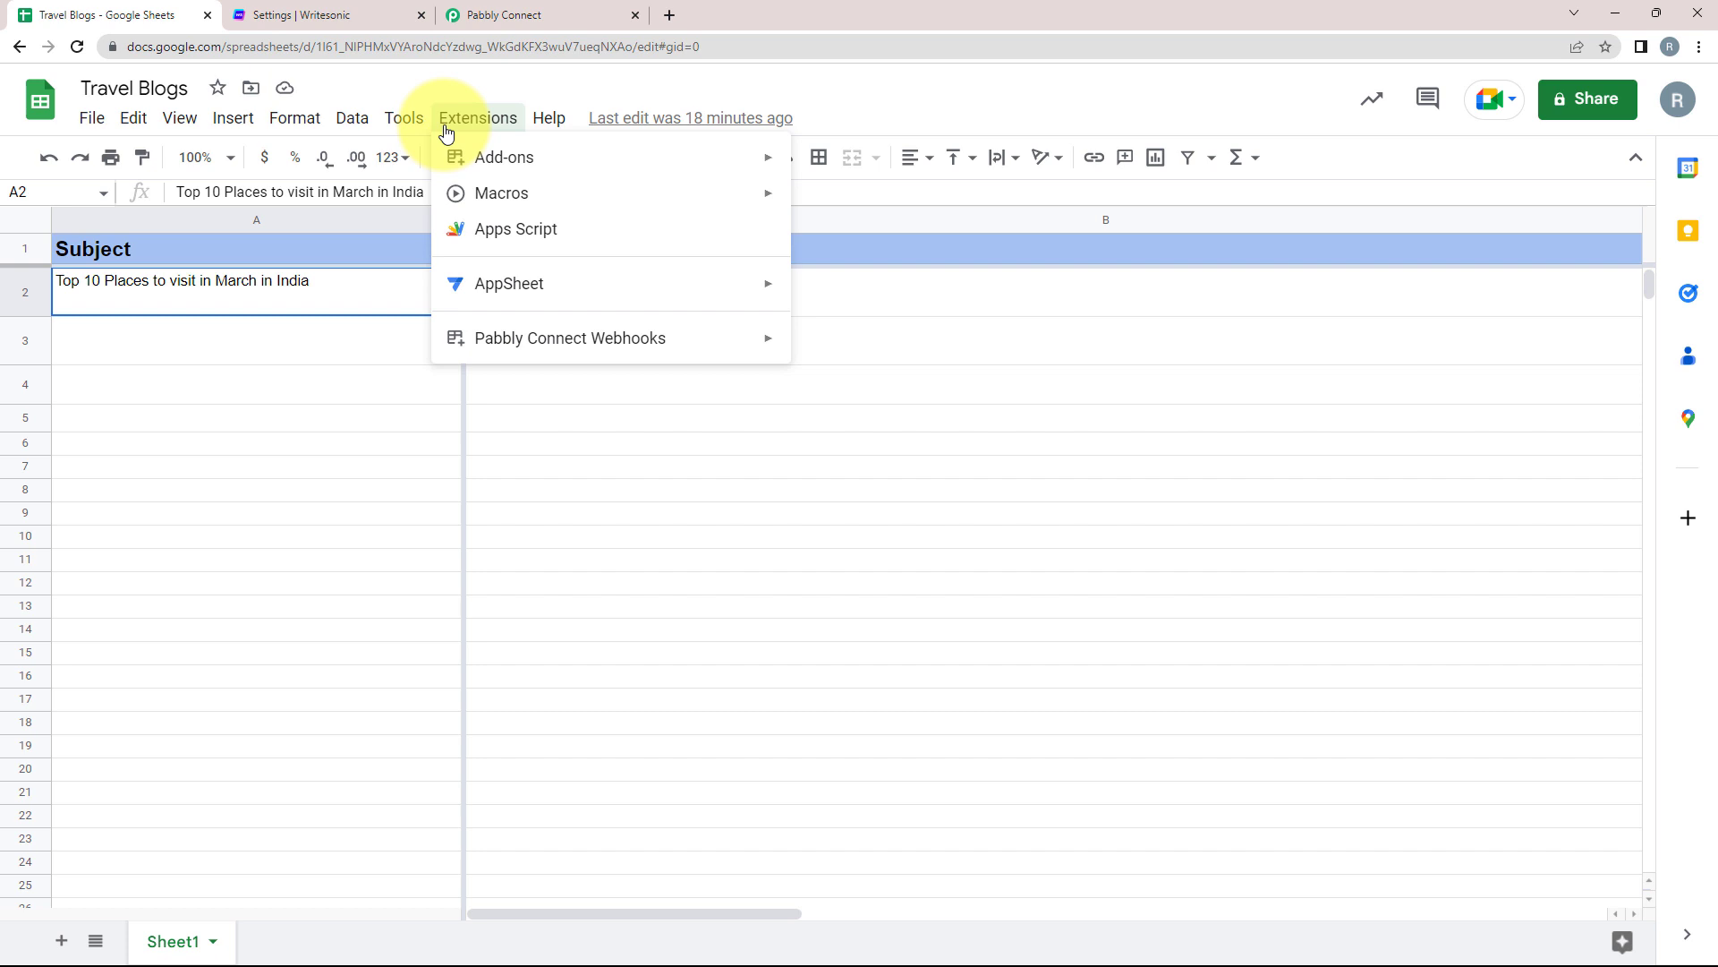
pyautogui.moveTo(491, 172)
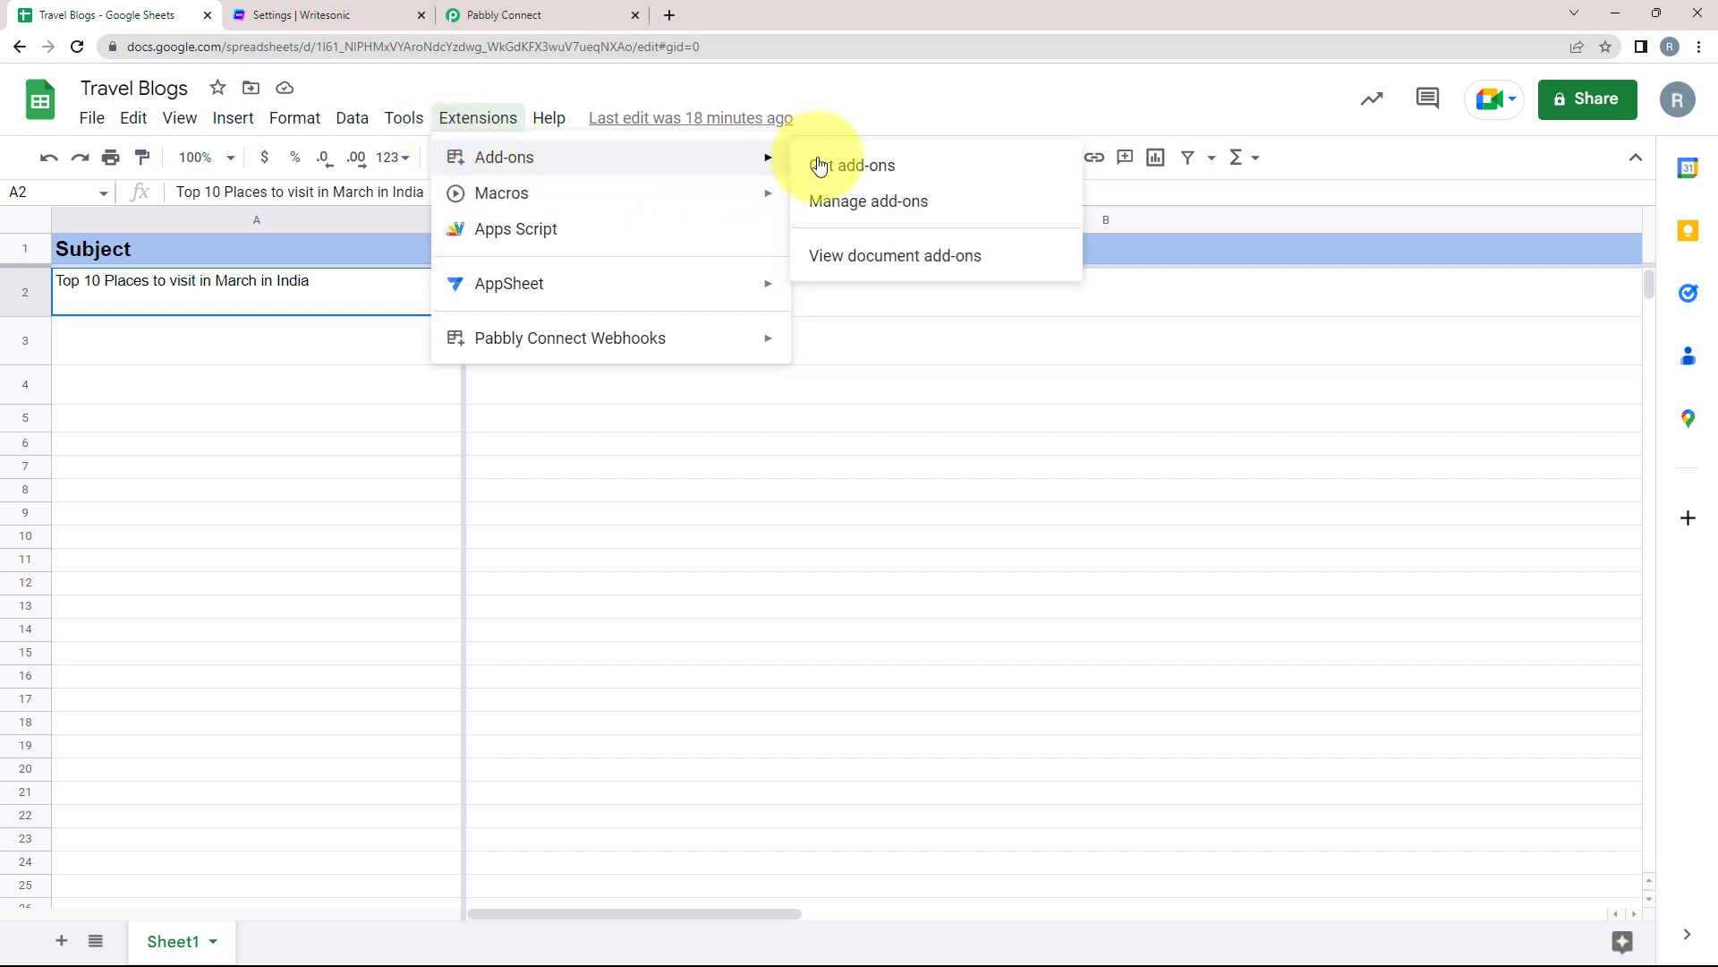
pyautogui.click(852, 166)
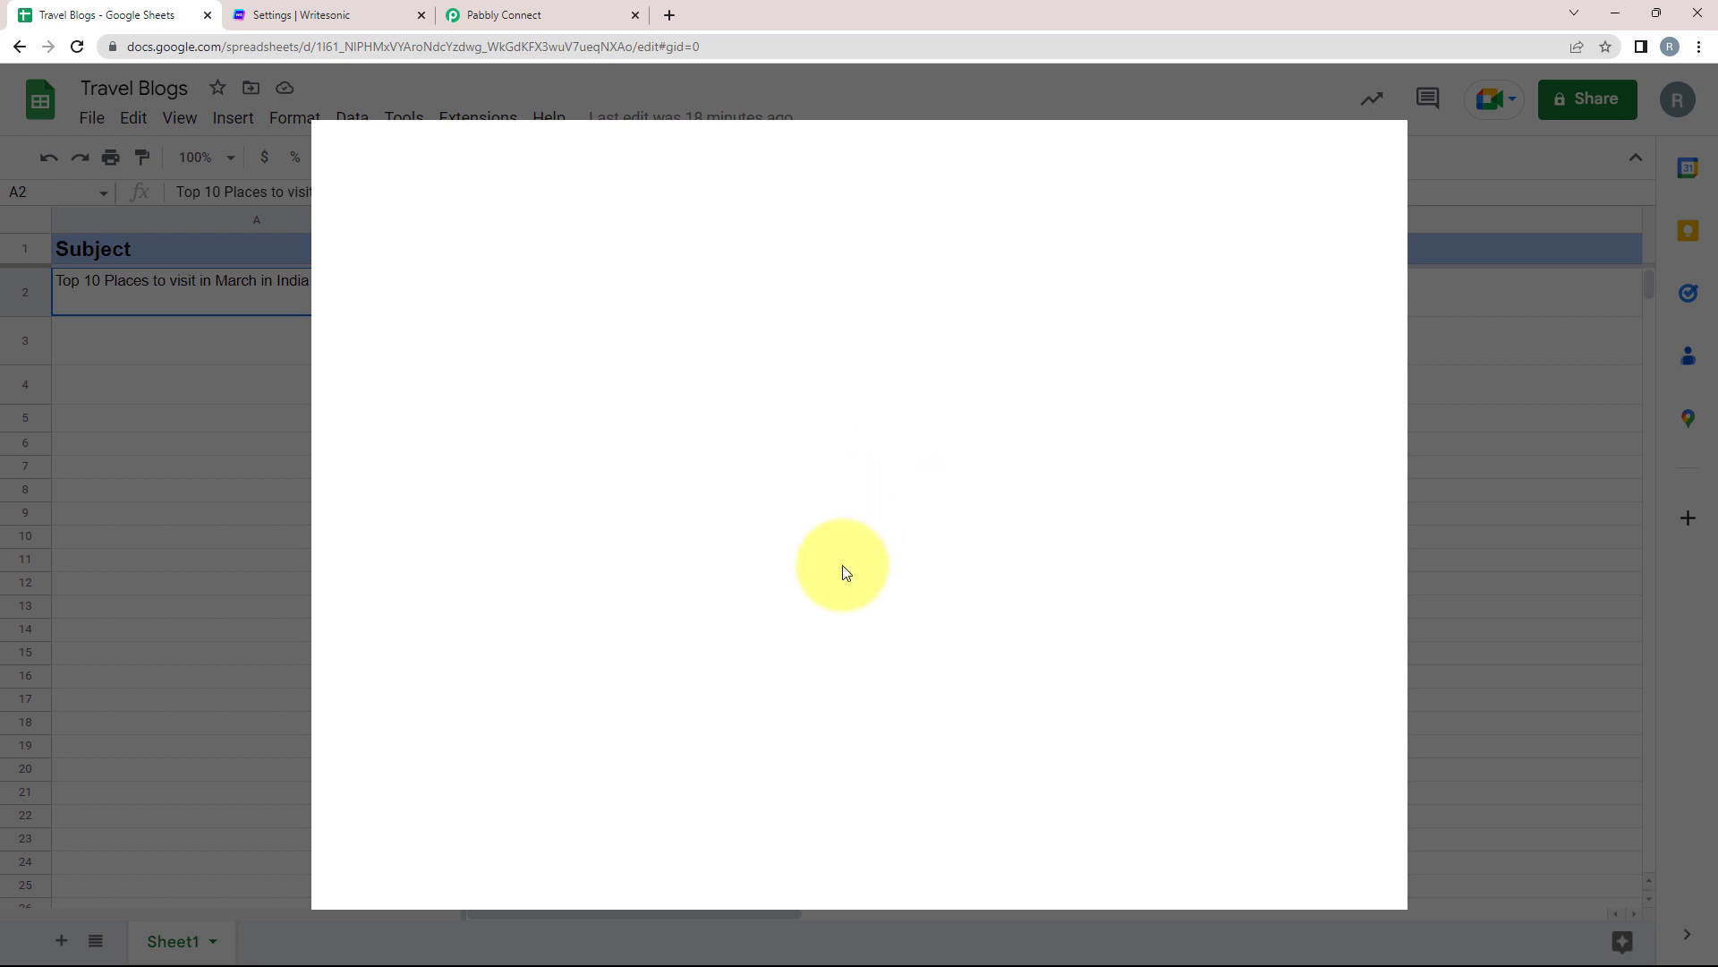
pyautogui.click(924, 155)
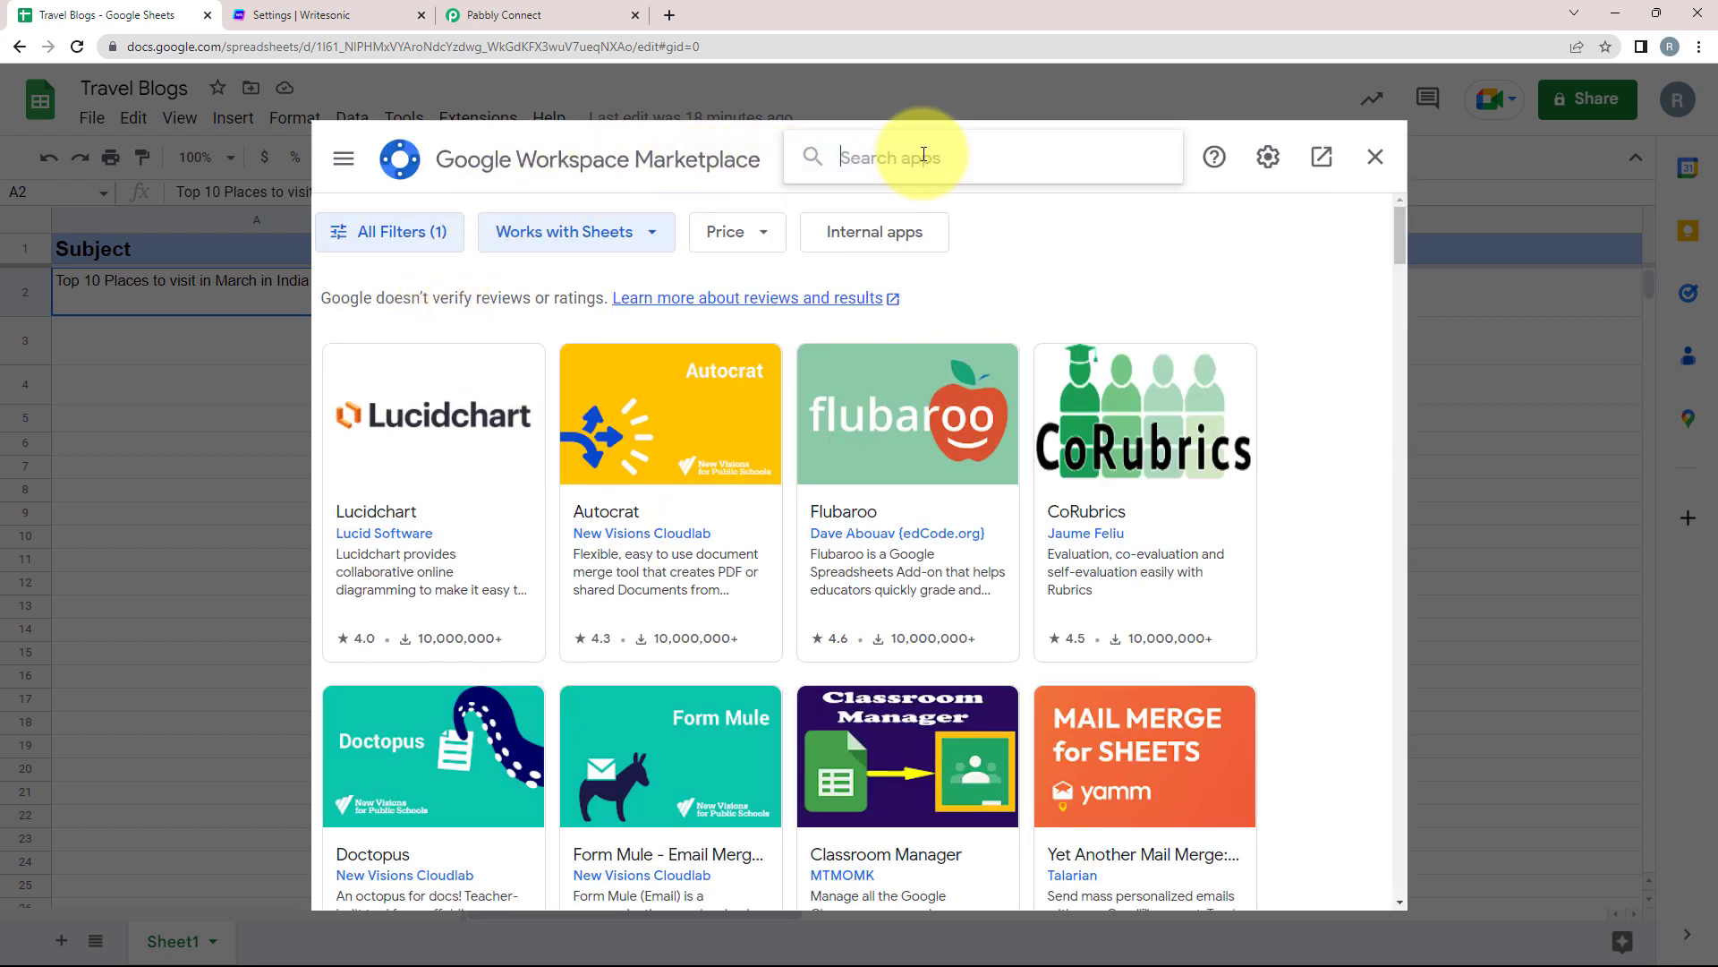
pyautogui.write('pabb')
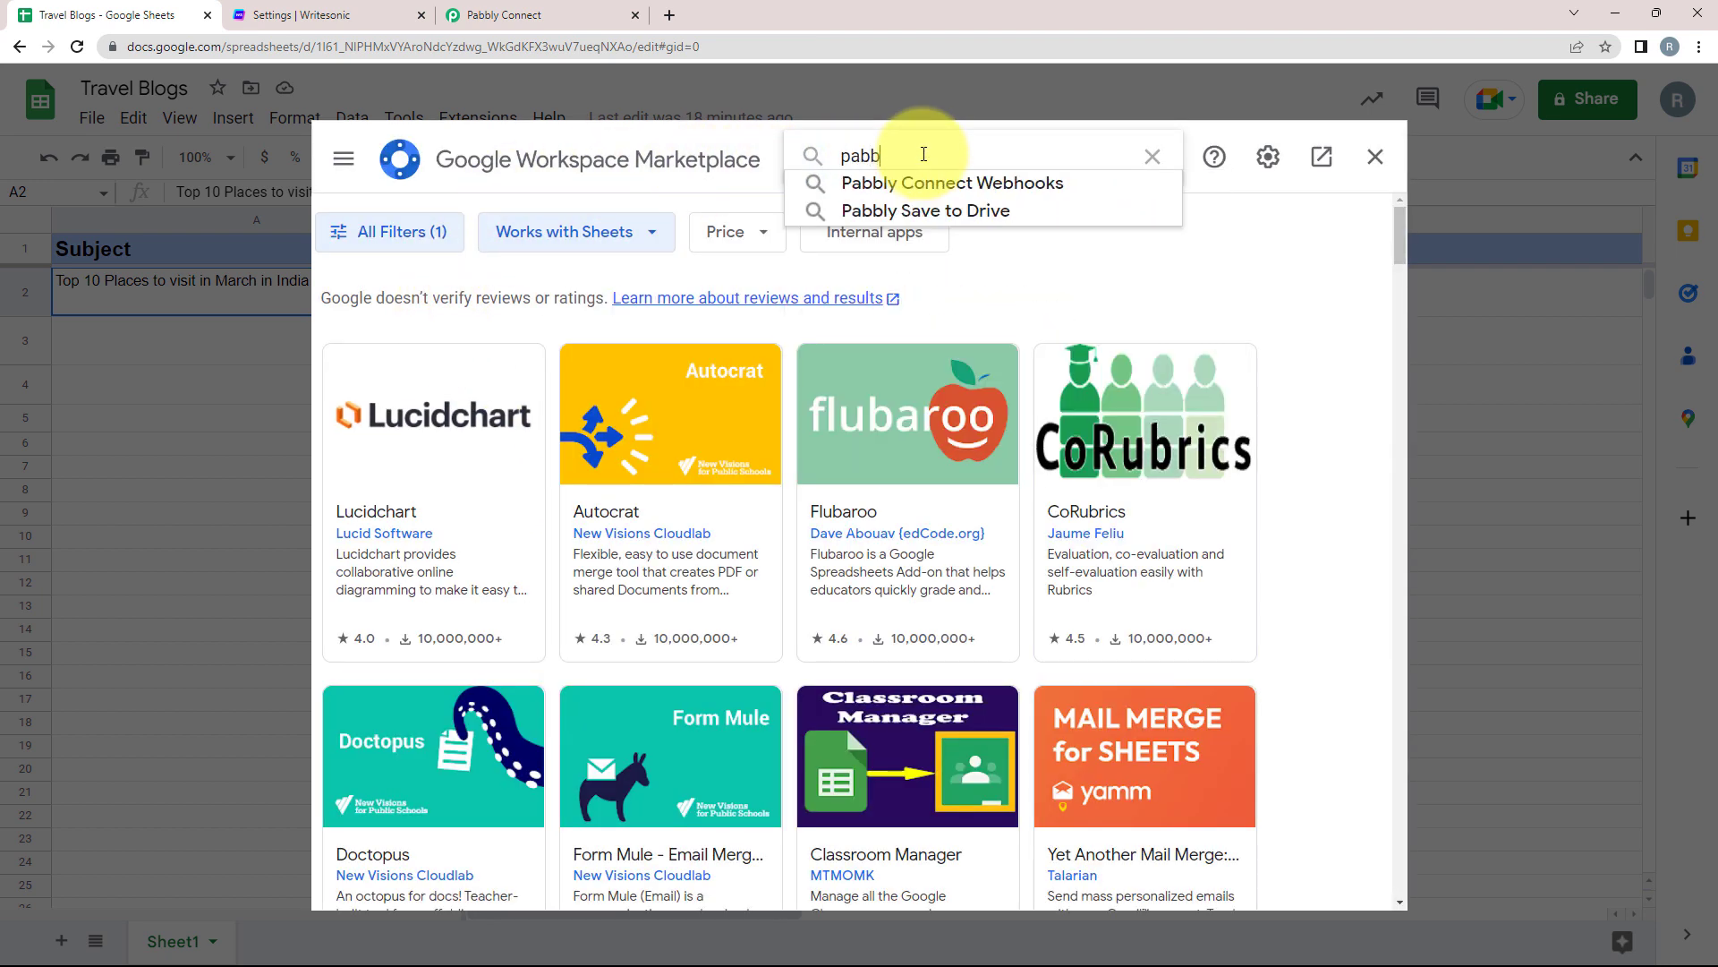
pyautogui.click(865, 175)
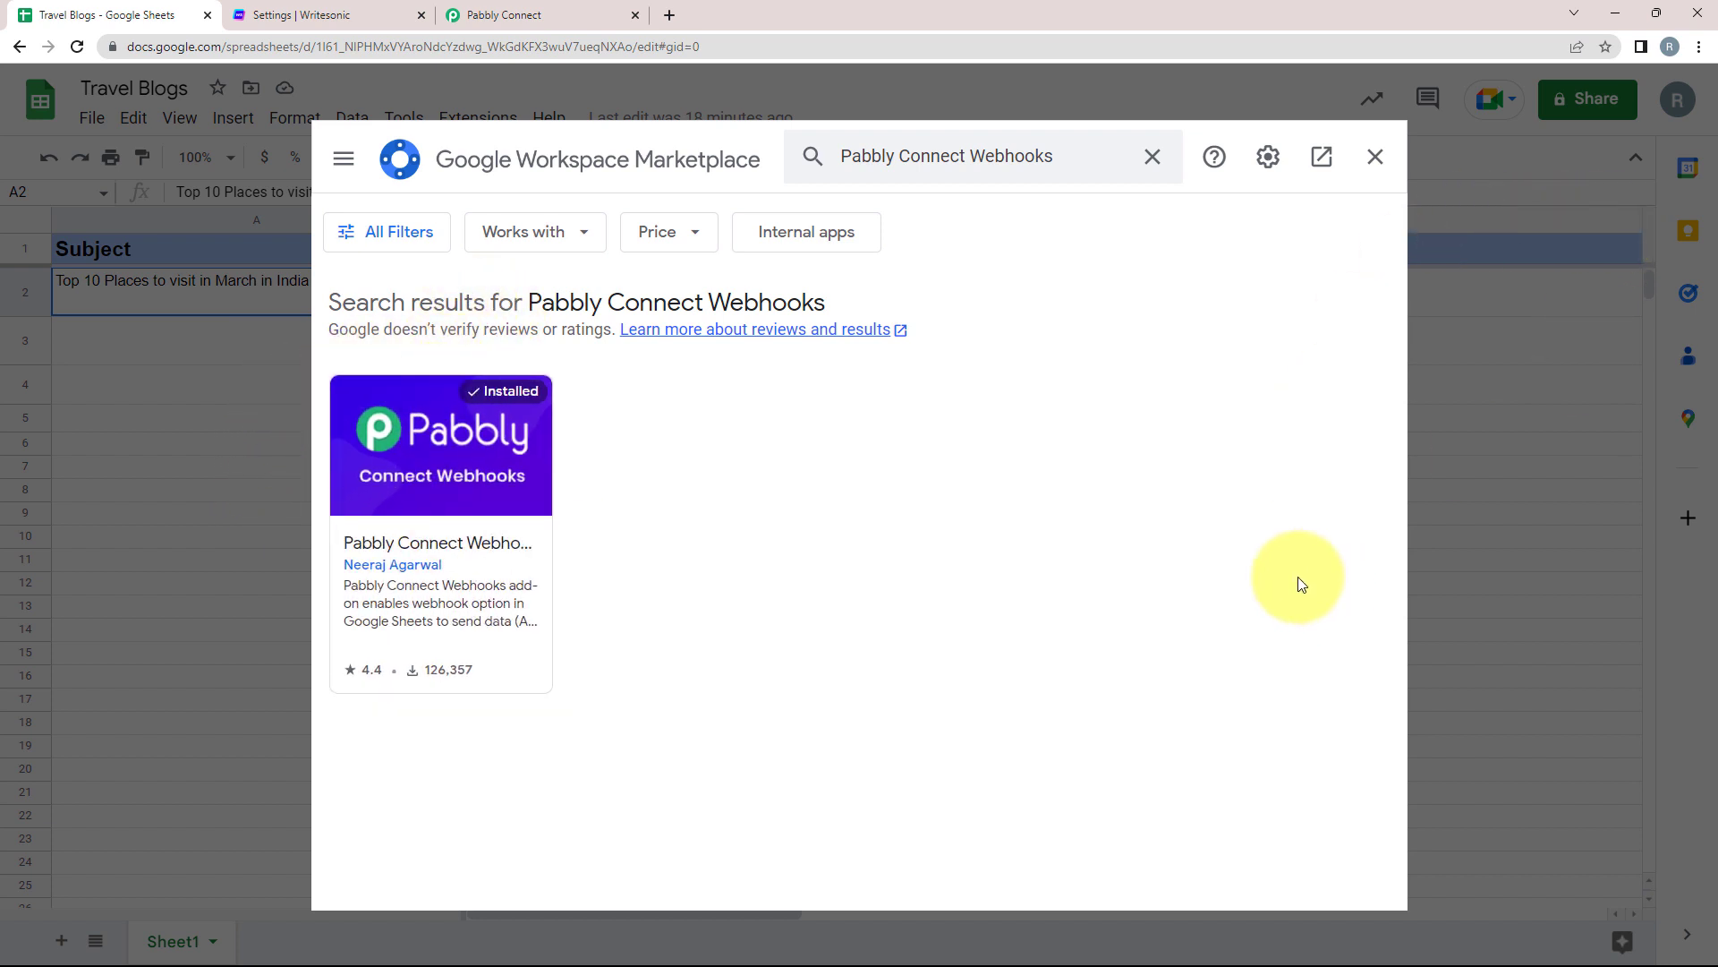
pyautogui.click(1376, 158)
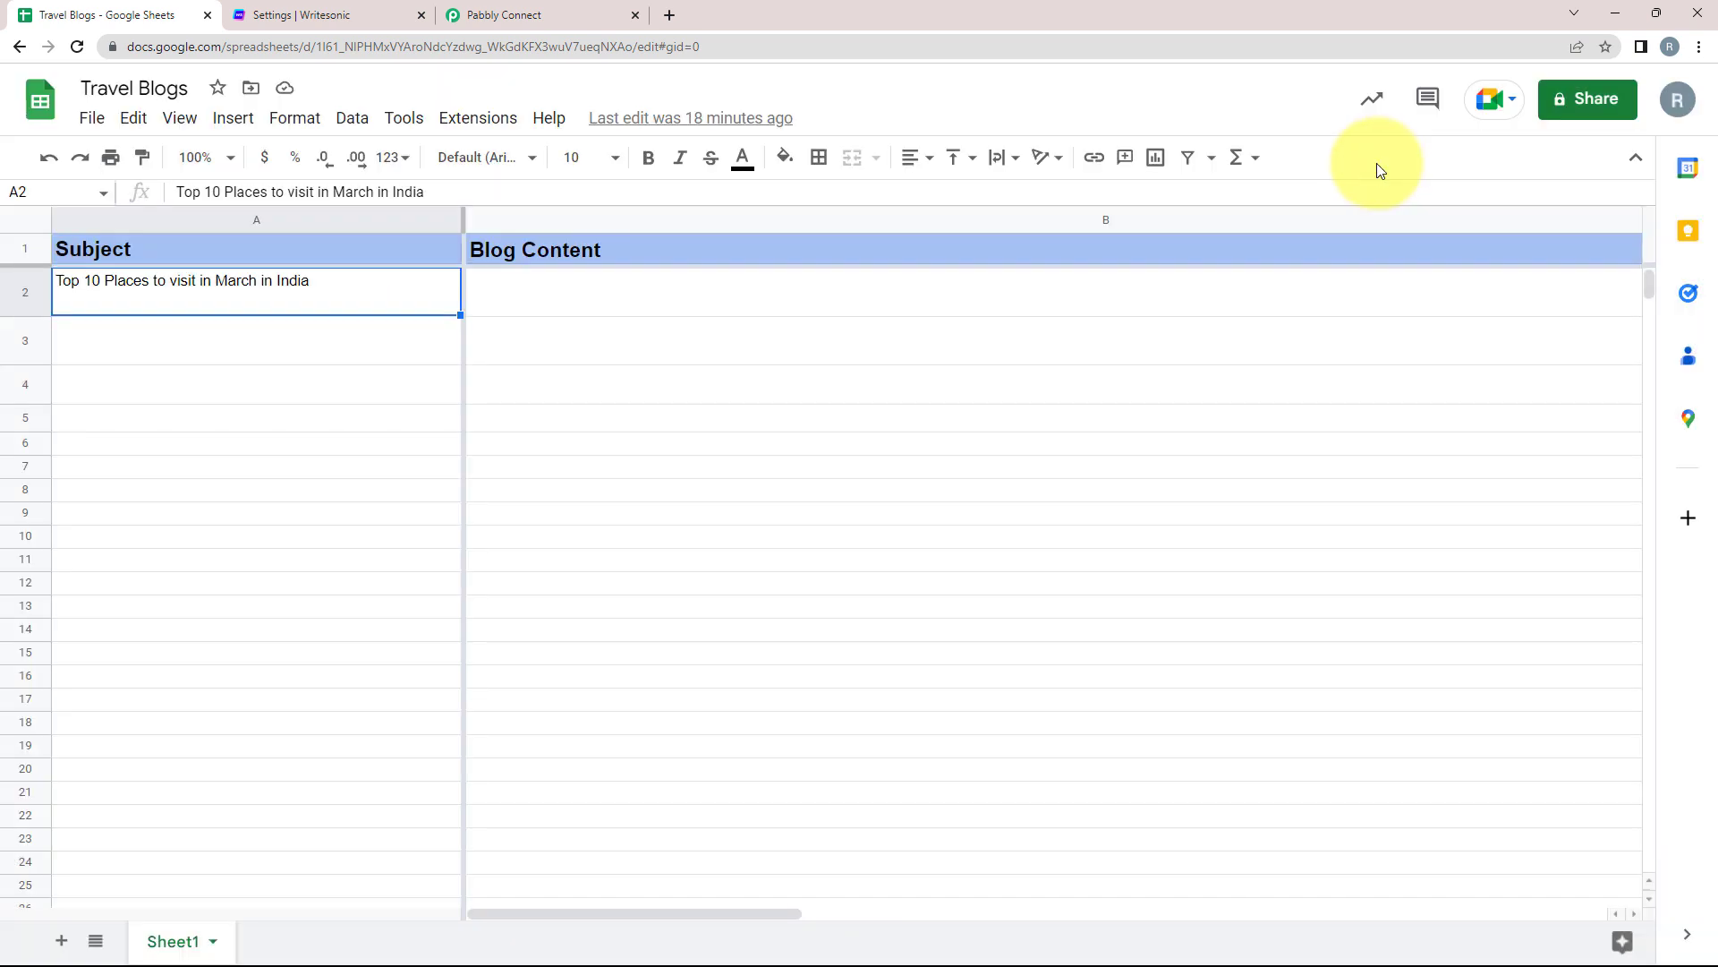
# In the Pabbly Connect Webhooks initial setup for Sheet1, enter the copied webhook URL and set the trigger column to A
pyautogui.click(441, 126)
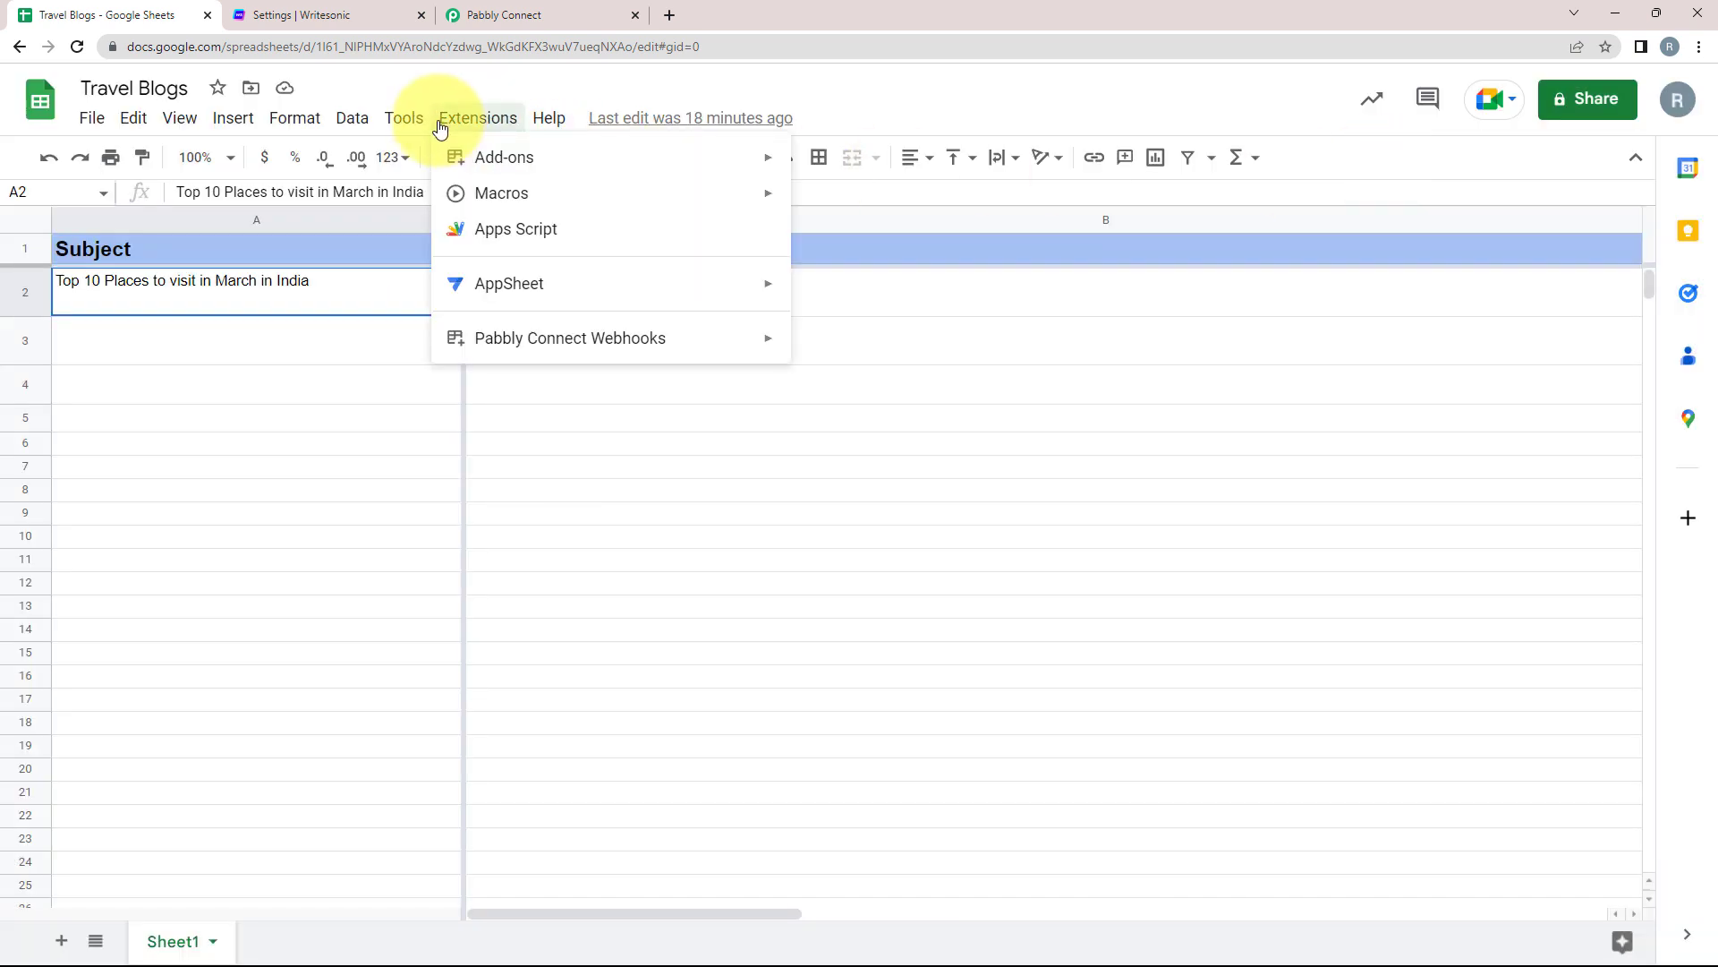
pyautogui.moveTo(518, 356)
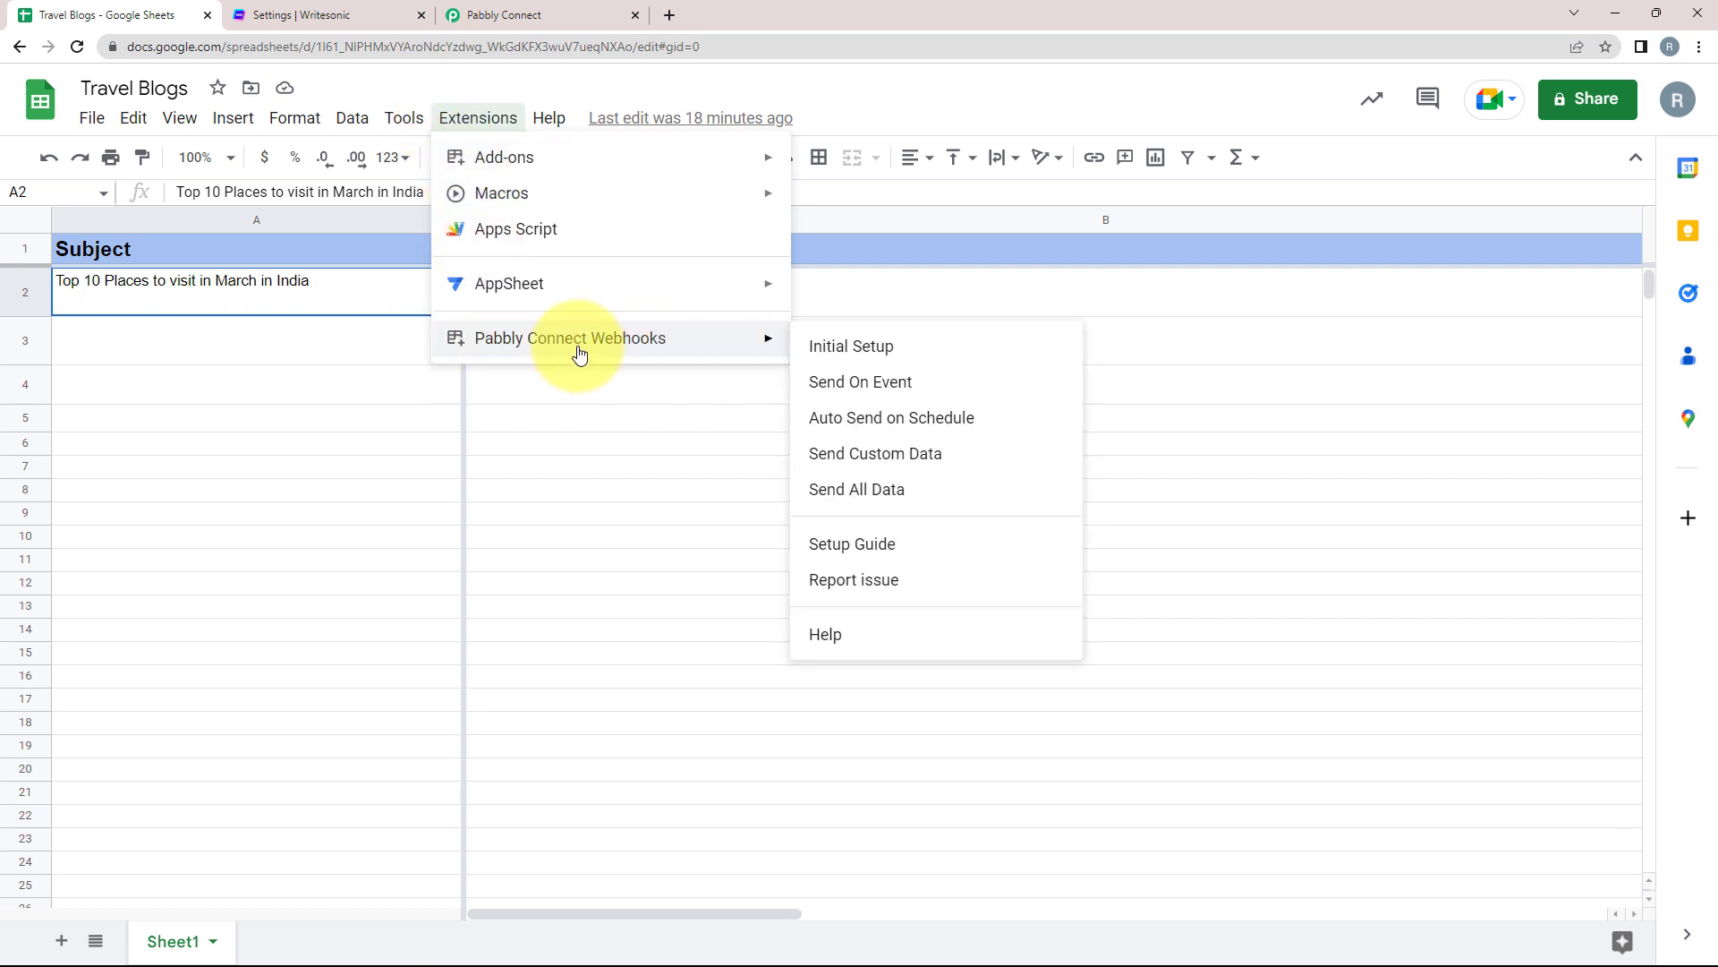
pyautogui.click(846, 347)
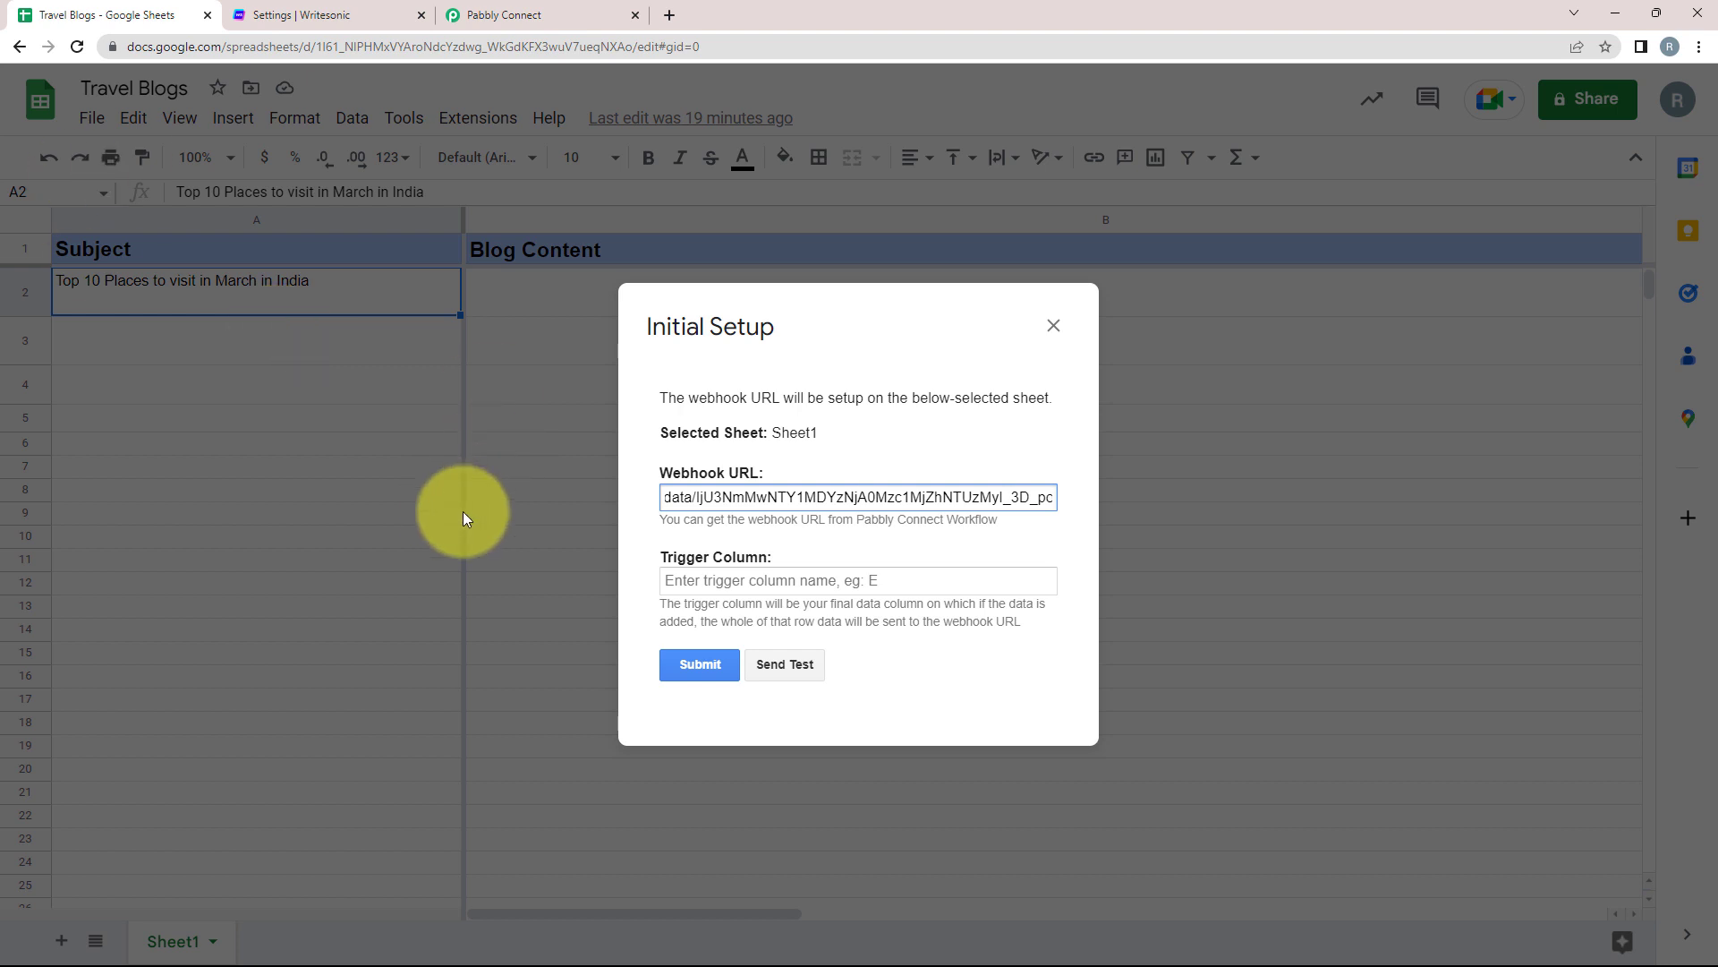
pyautogui.click(726, 582)
pyautogui.write('A')
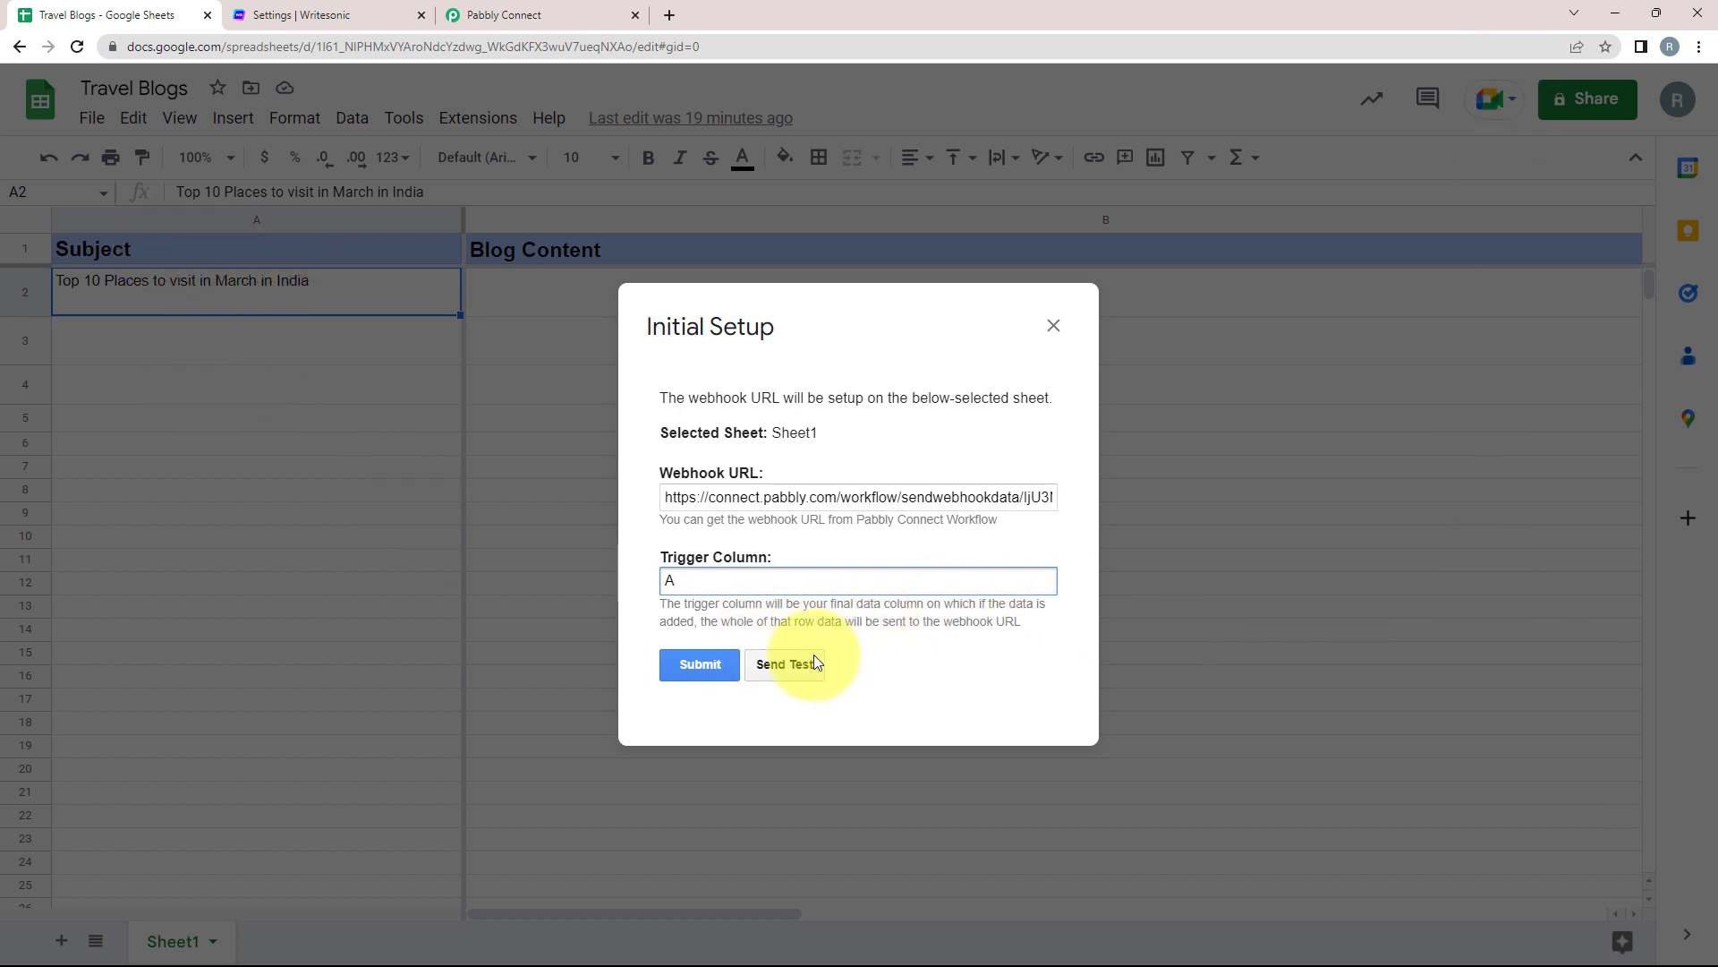
# Send the test data to the webhook, then submit and close the initial setup
pyautogui.click(785, 664)
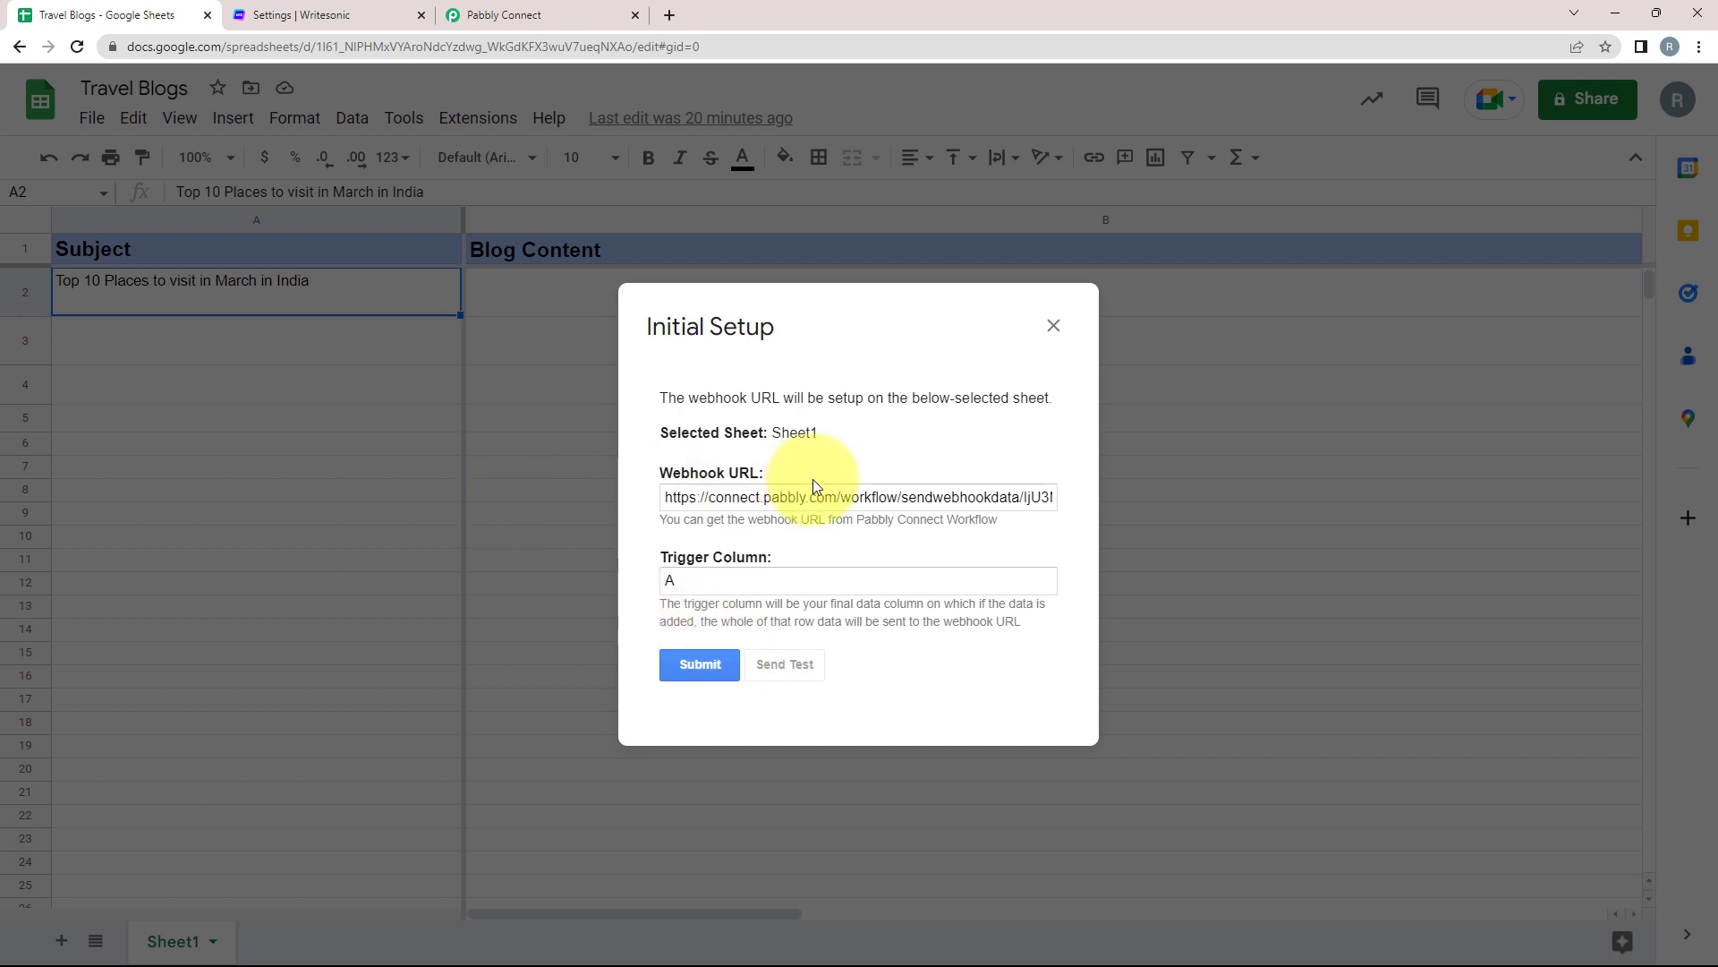
pyautogui.scroll(-1, 815, 486)
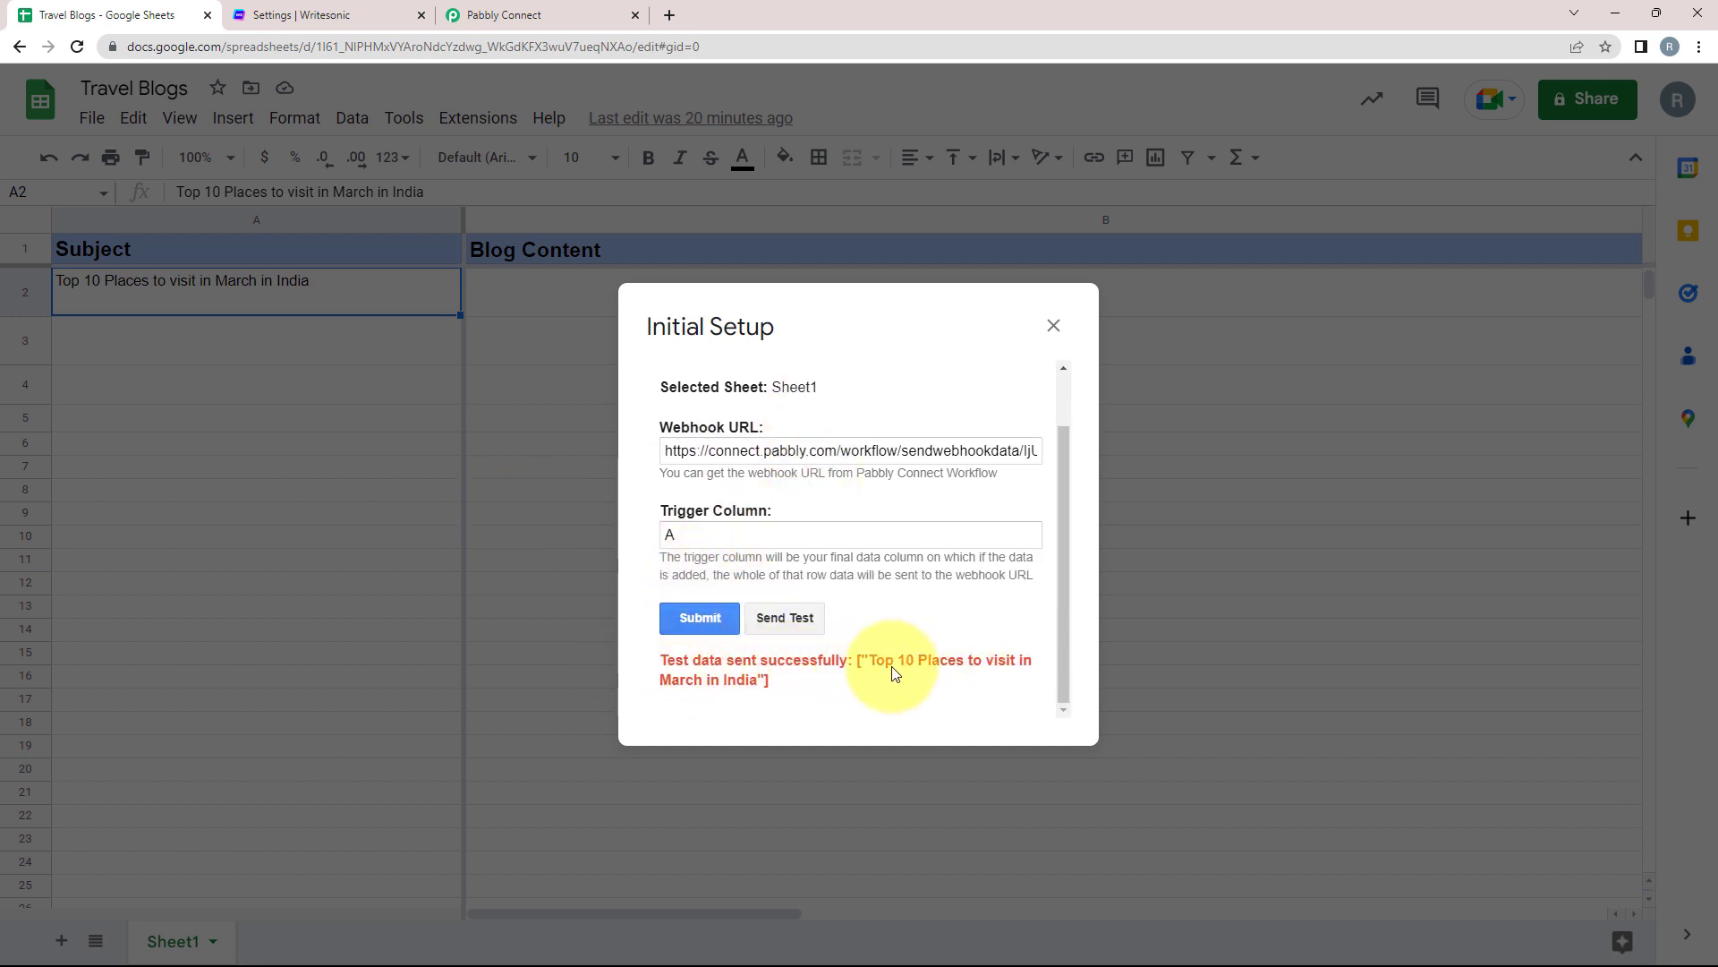
pyautogui.click(690, 630)
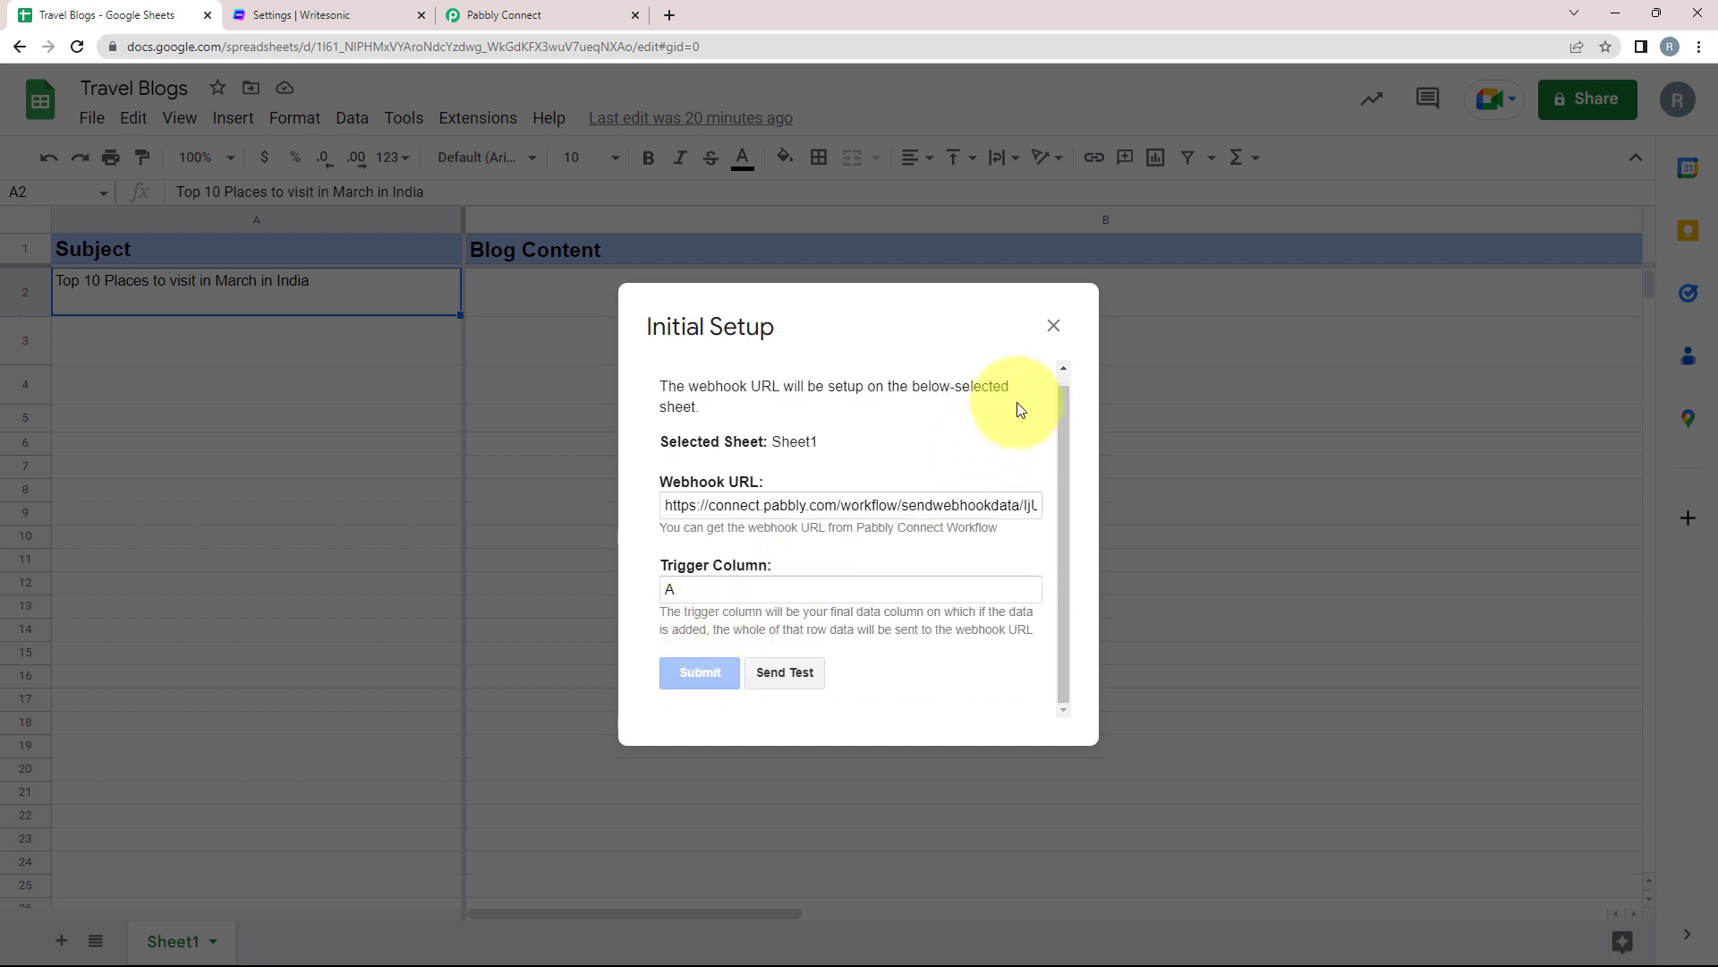
pyautogui.click(1054, 326)
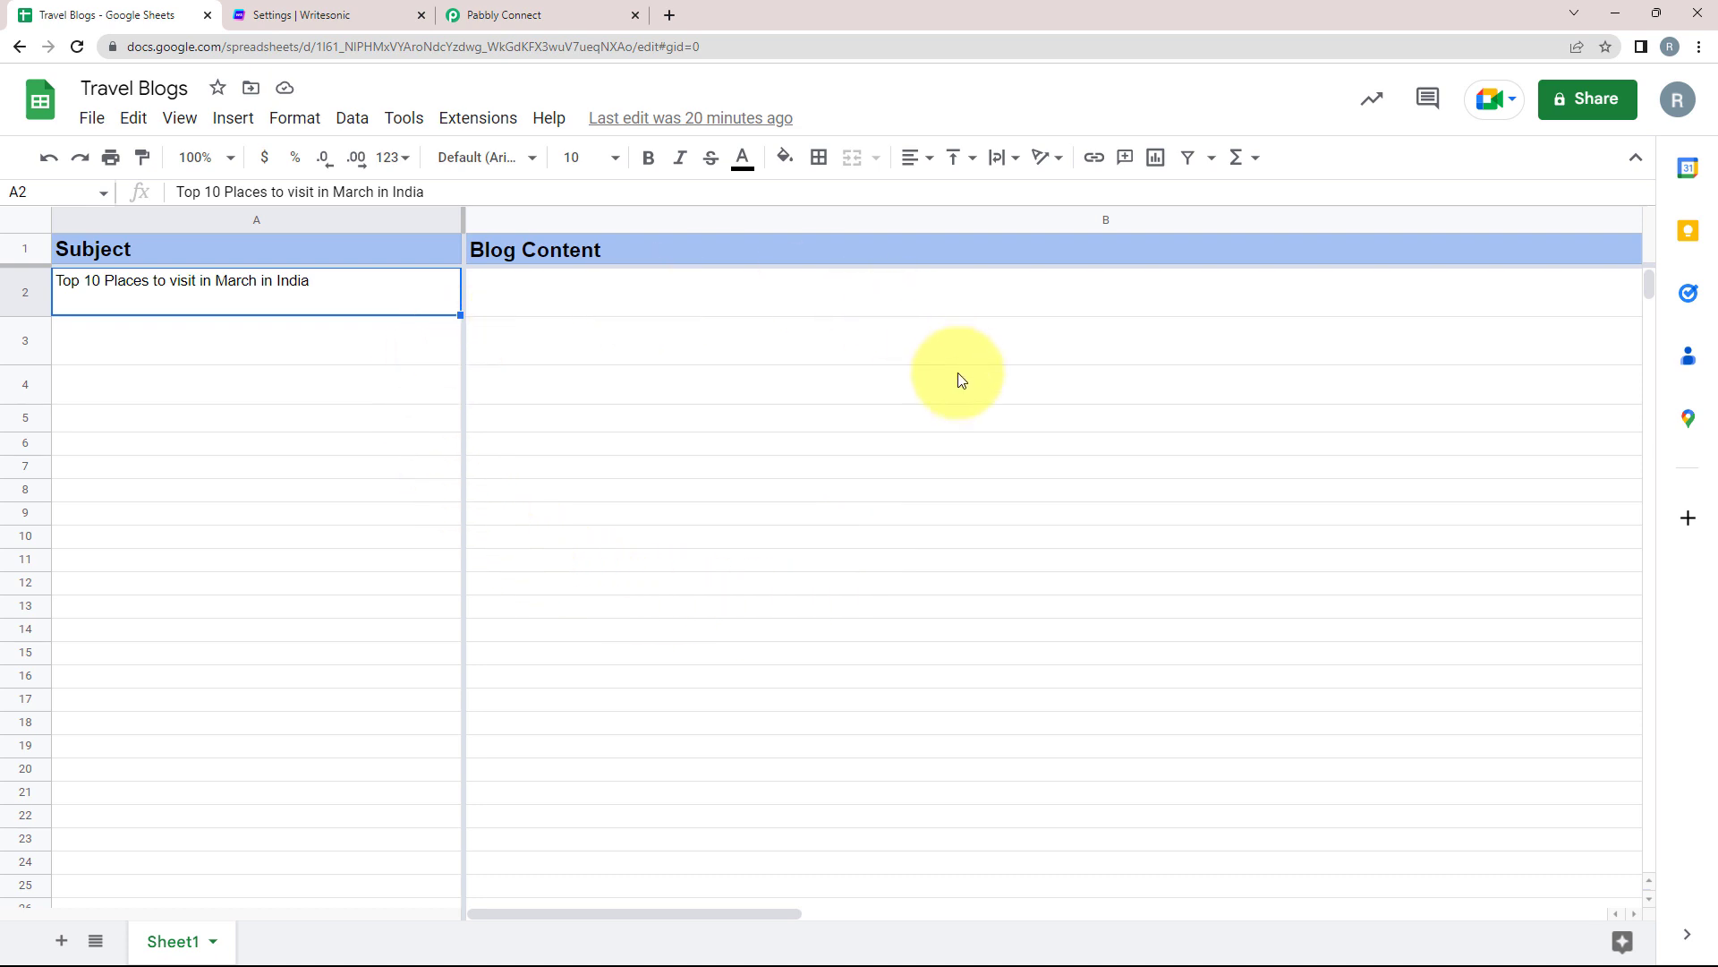
# Enable Send On Event for the Pabbly Connect Webhooks add-on in the spreadsheet
pyautogui.click(475, 120)
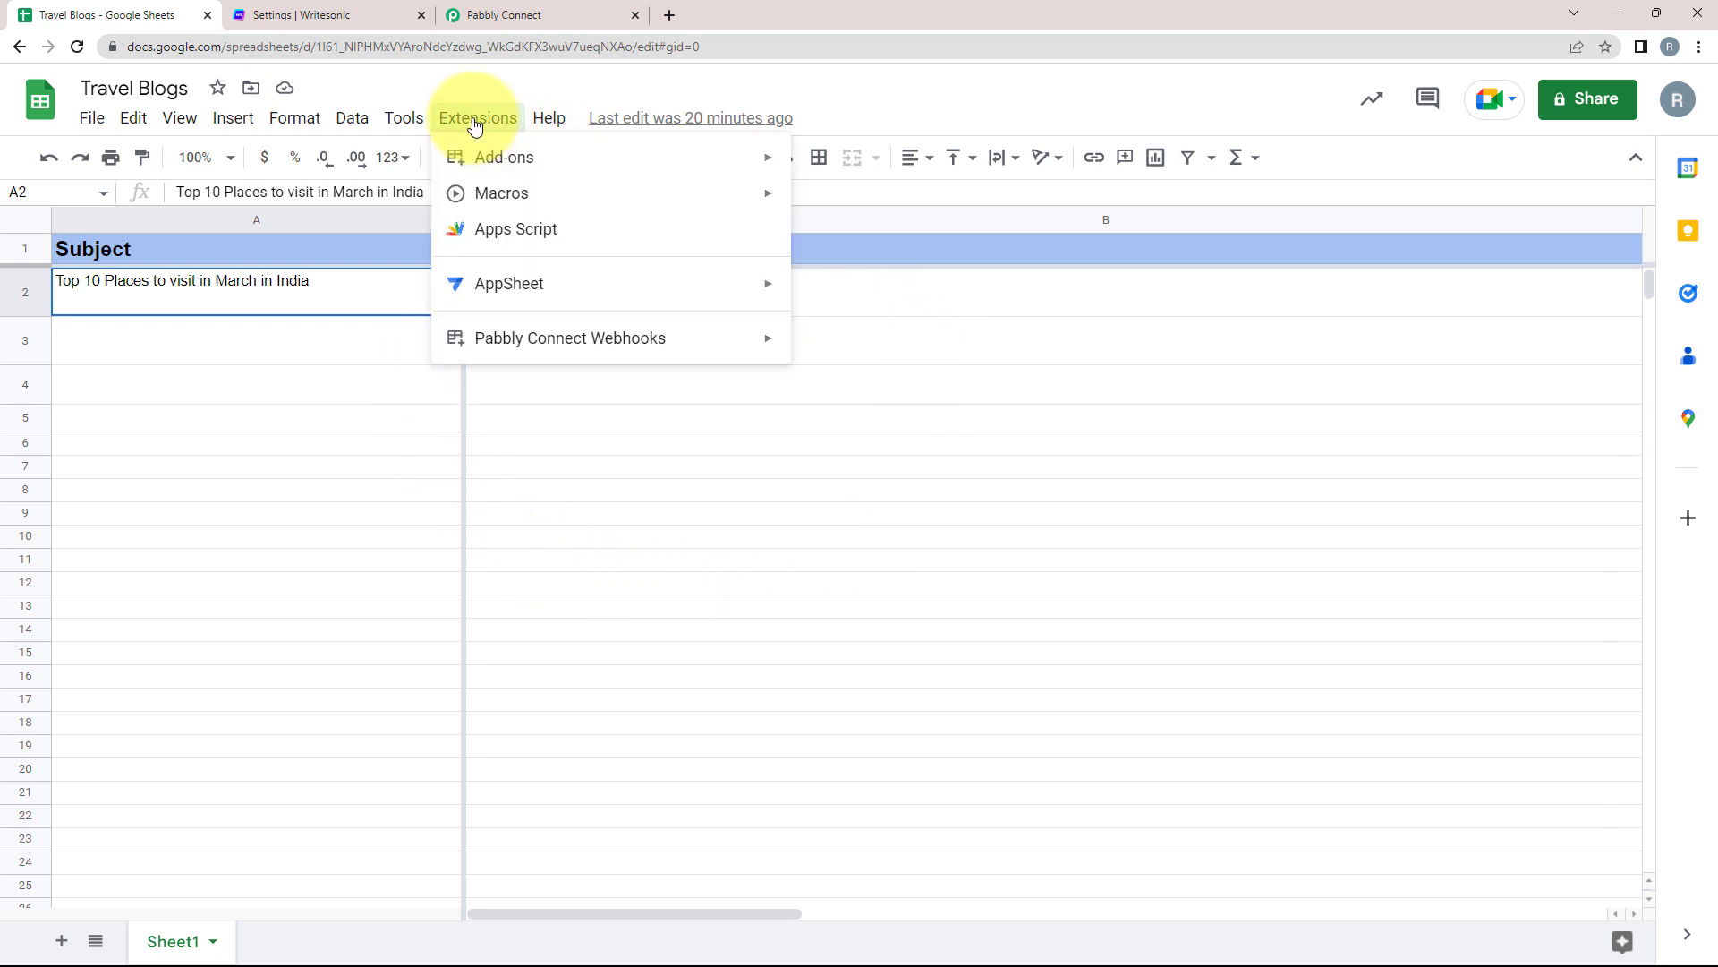
pyautogui.moveTo(491, 358)
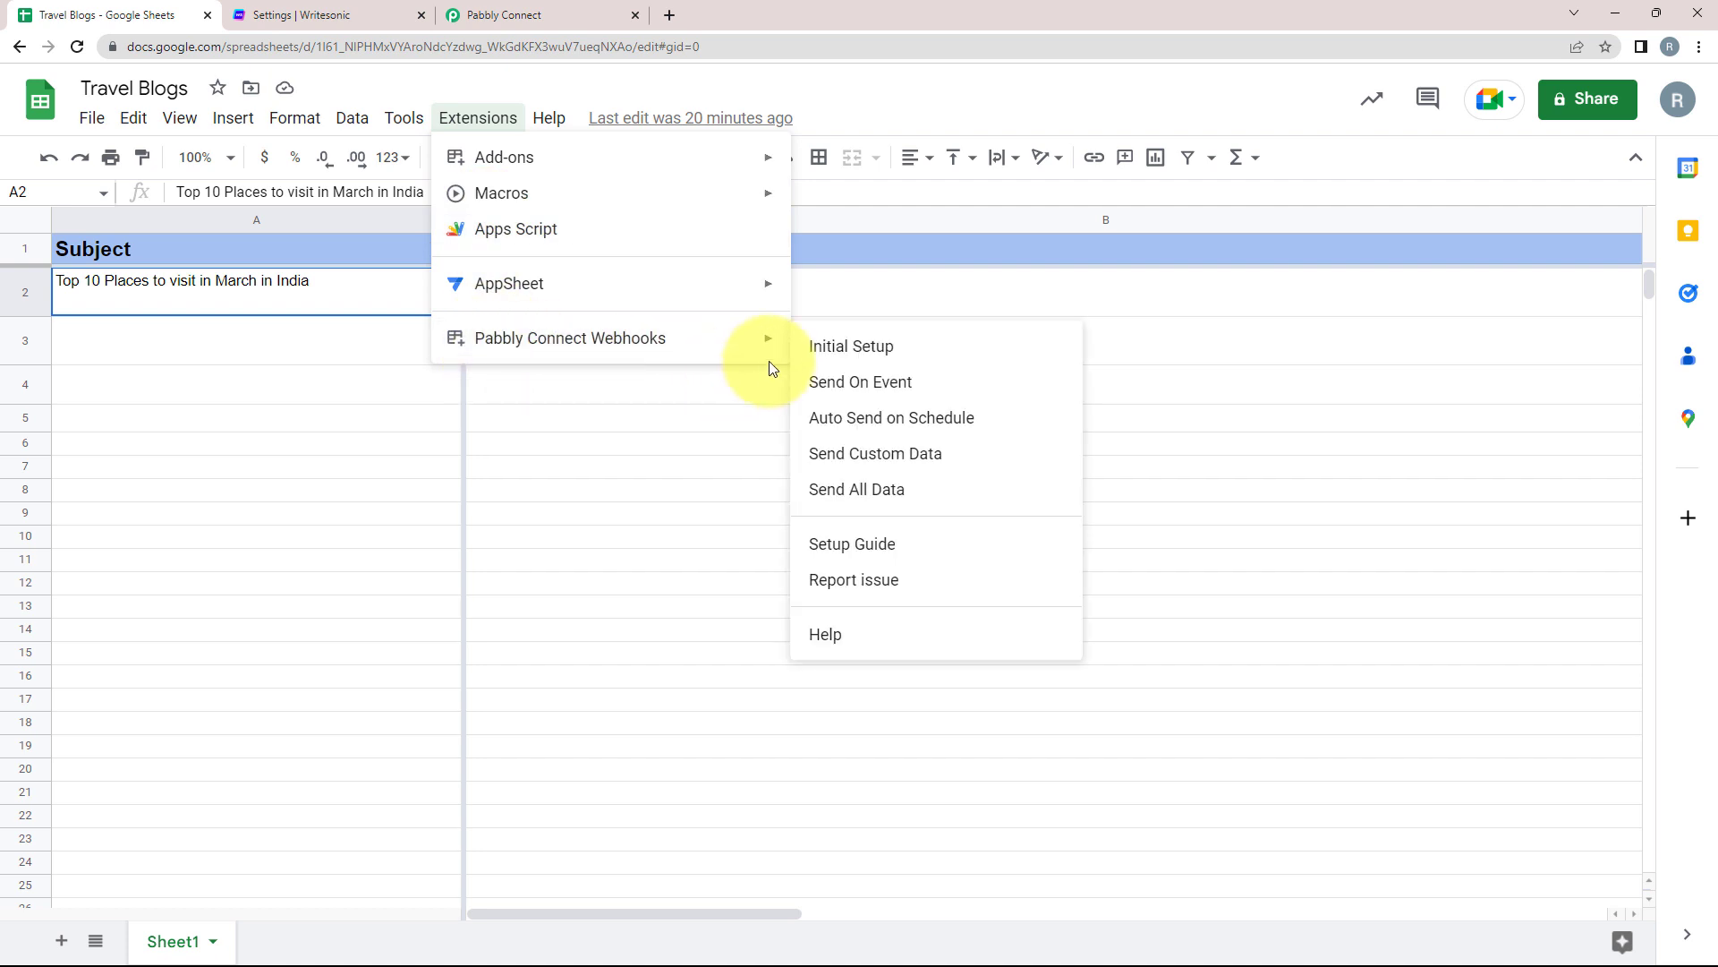
pyautogui.click(853, 382)
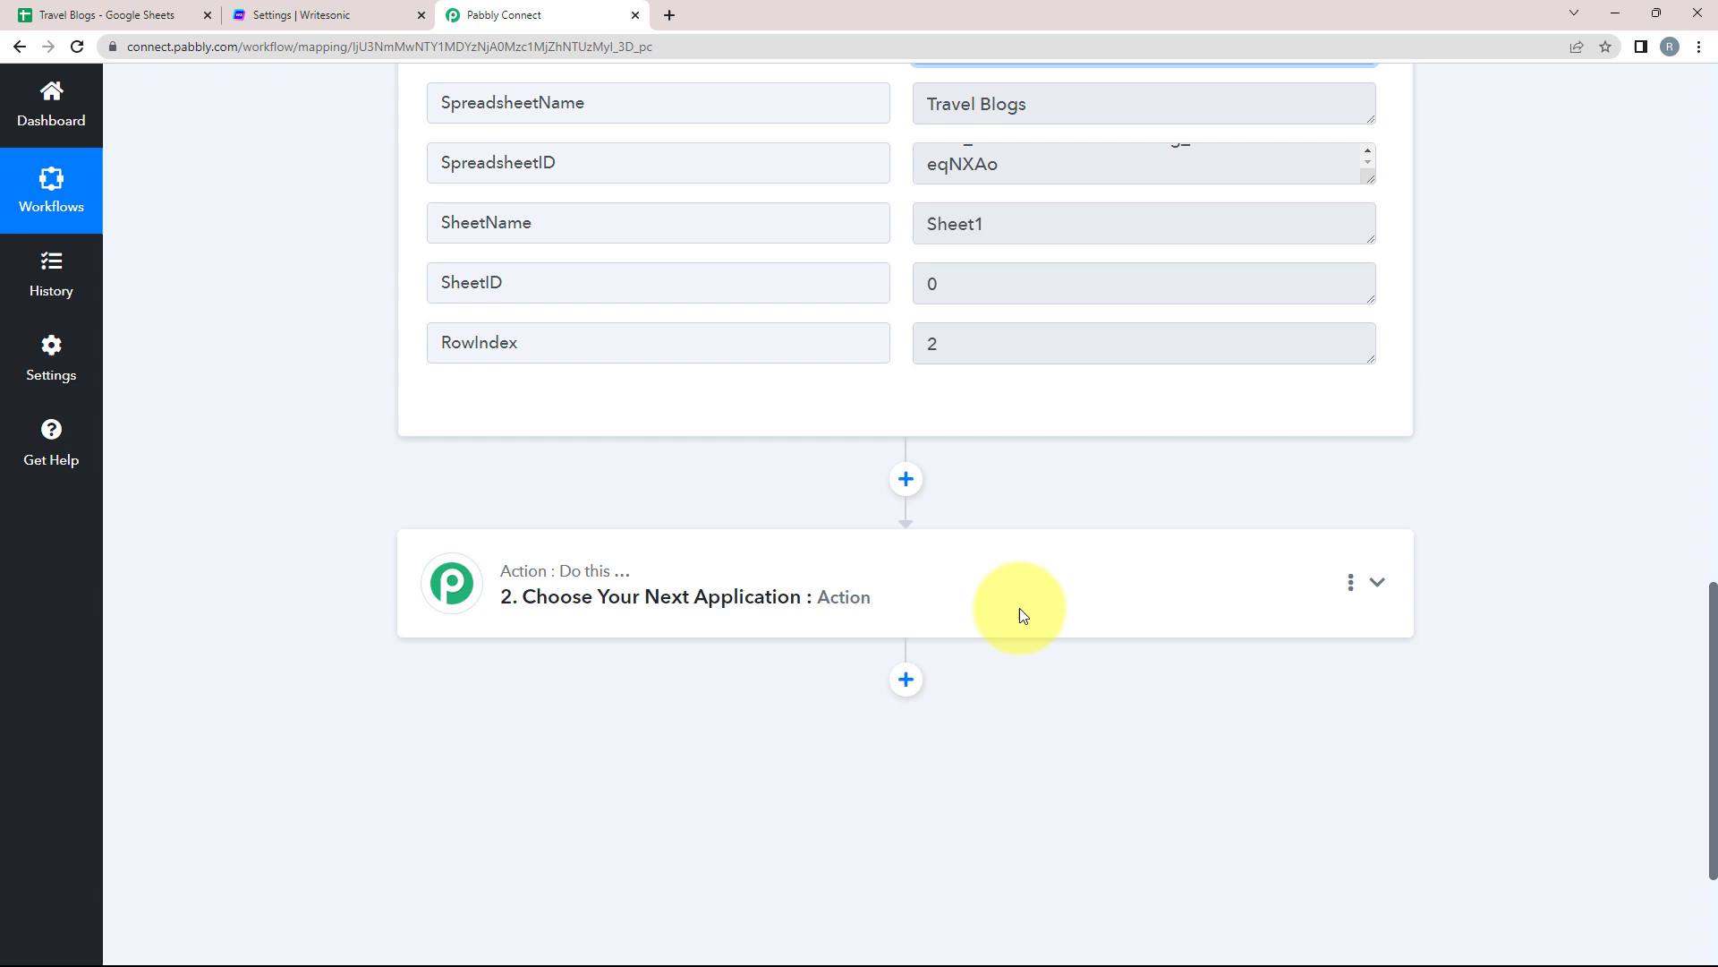
# Set the second workflow step to the Writesonic app with the ChatSonic (Like ChatGPT) action event
pyautogui.scroll(-1, 1024, 606)
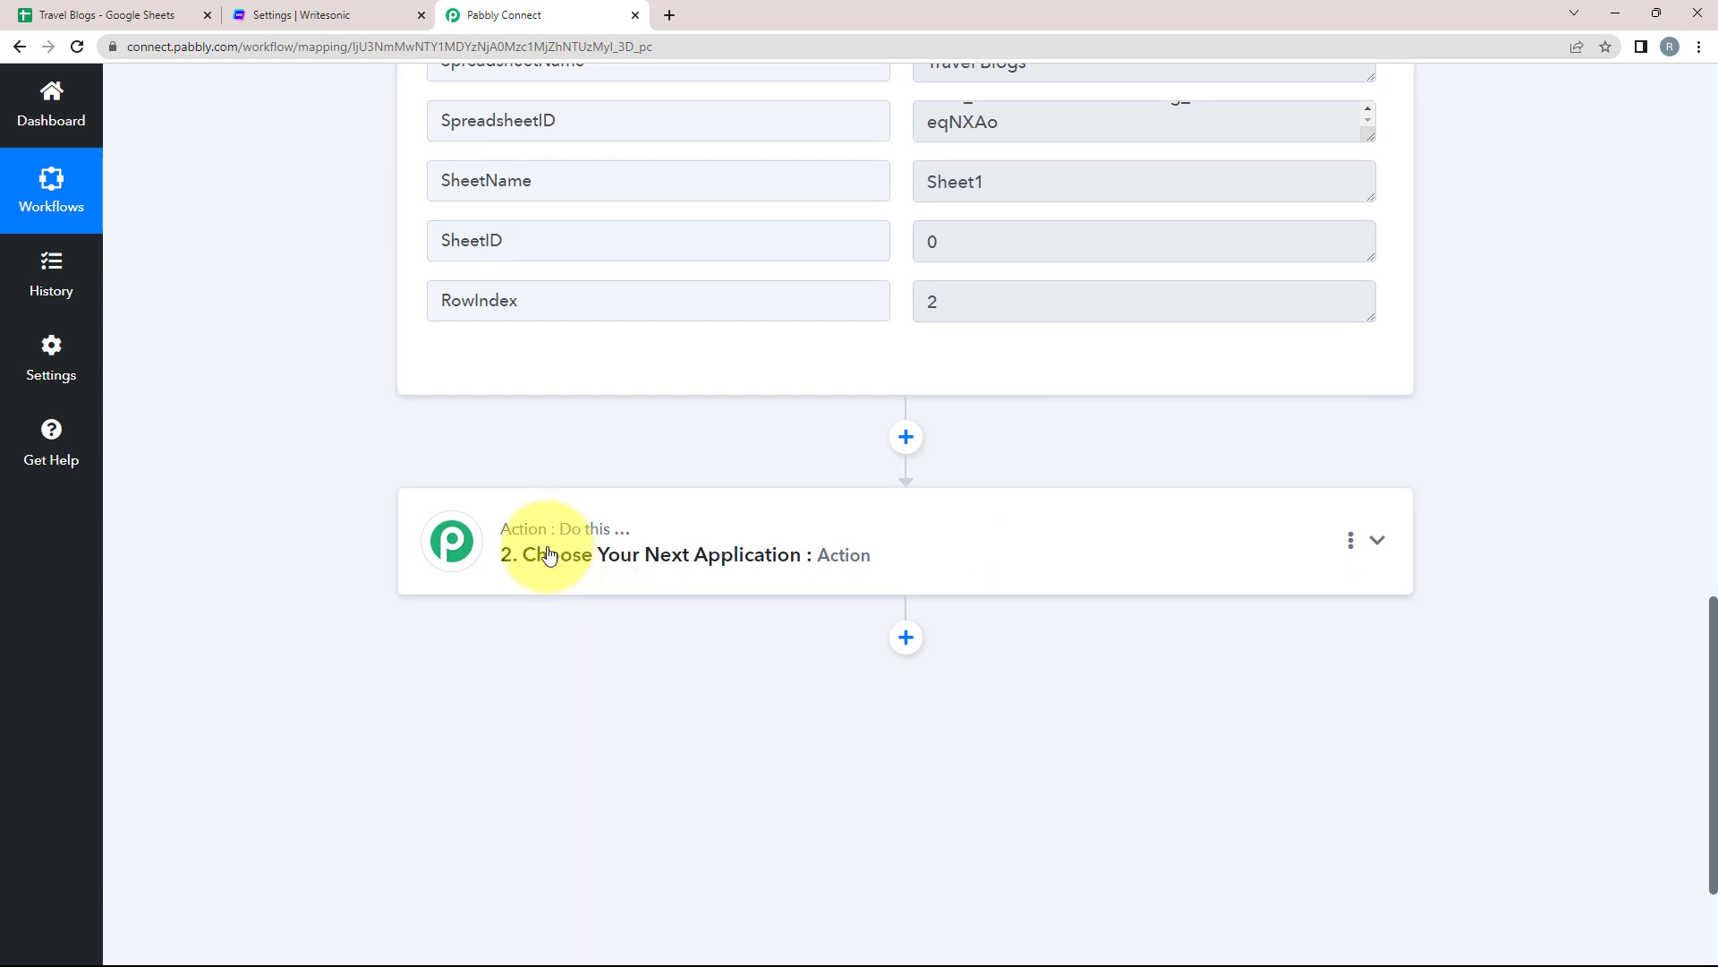
pyautogui.click(549, 554)
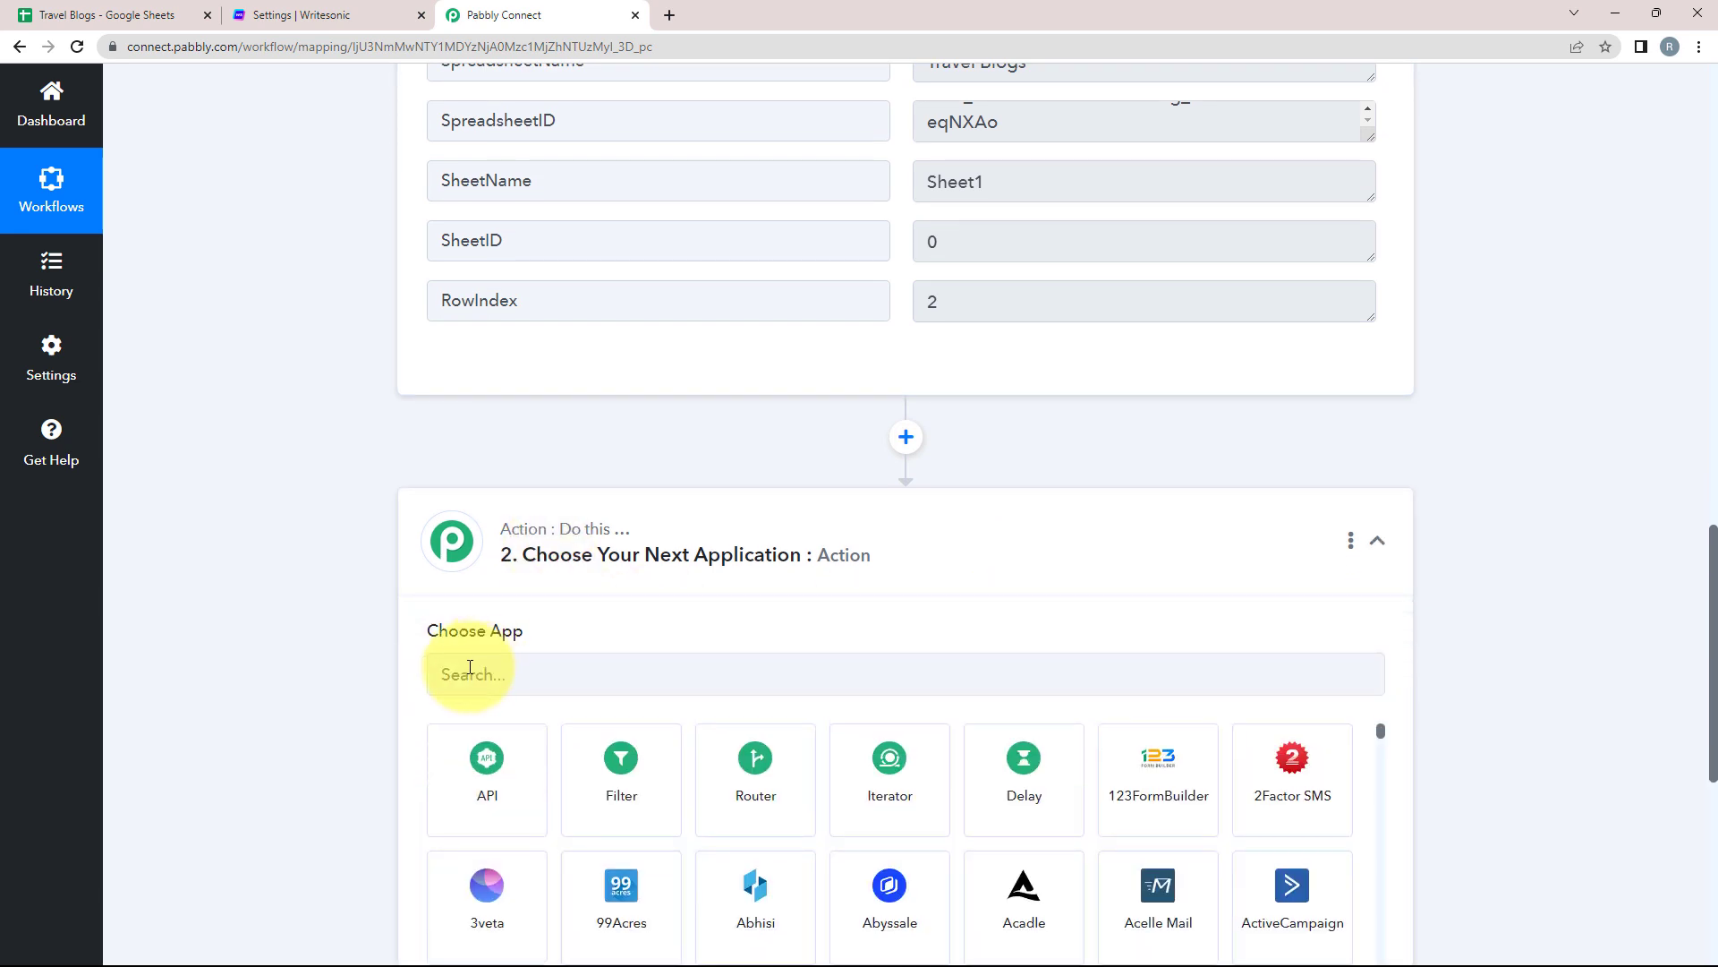
pyautogui.click(470, 668)
pyautogui.write('writesonic')
pyautogui.click(487, 770)
pyautogui.scroll(-2, 487, 716)
pyautogui.click(495, 596)
pyautogui.click(465, 694)
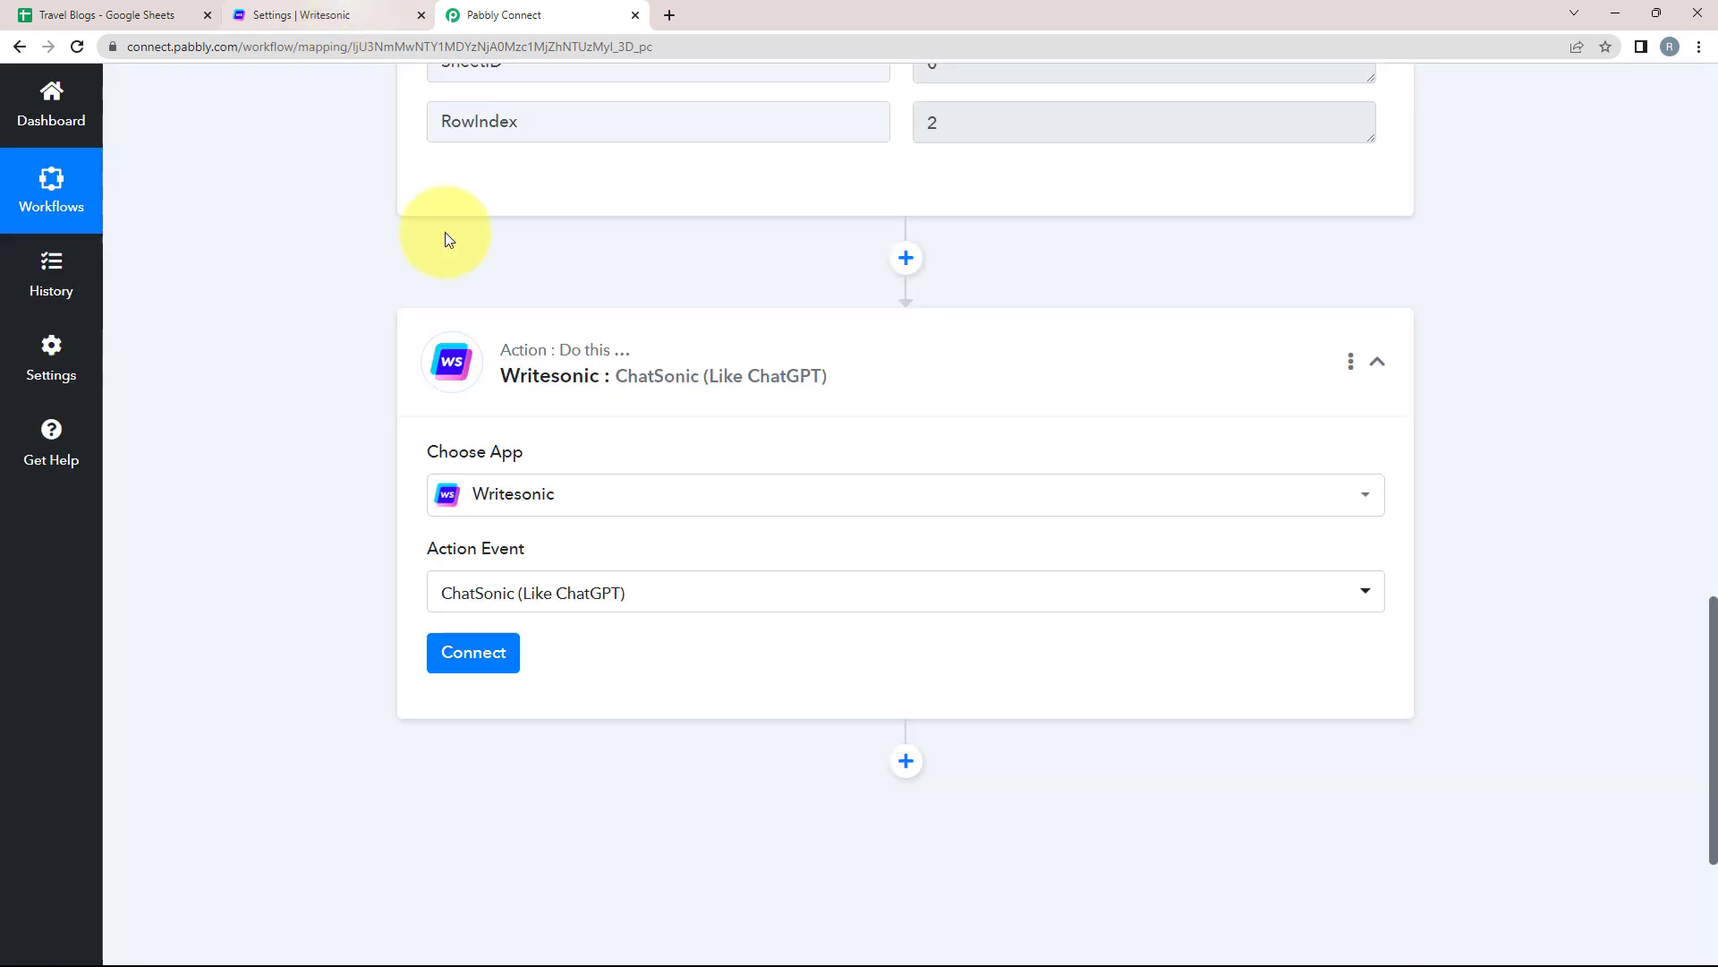
# Start connecting a Writesonic account to the action, choosing to add a new connection
pyautogui.click(478, 656)
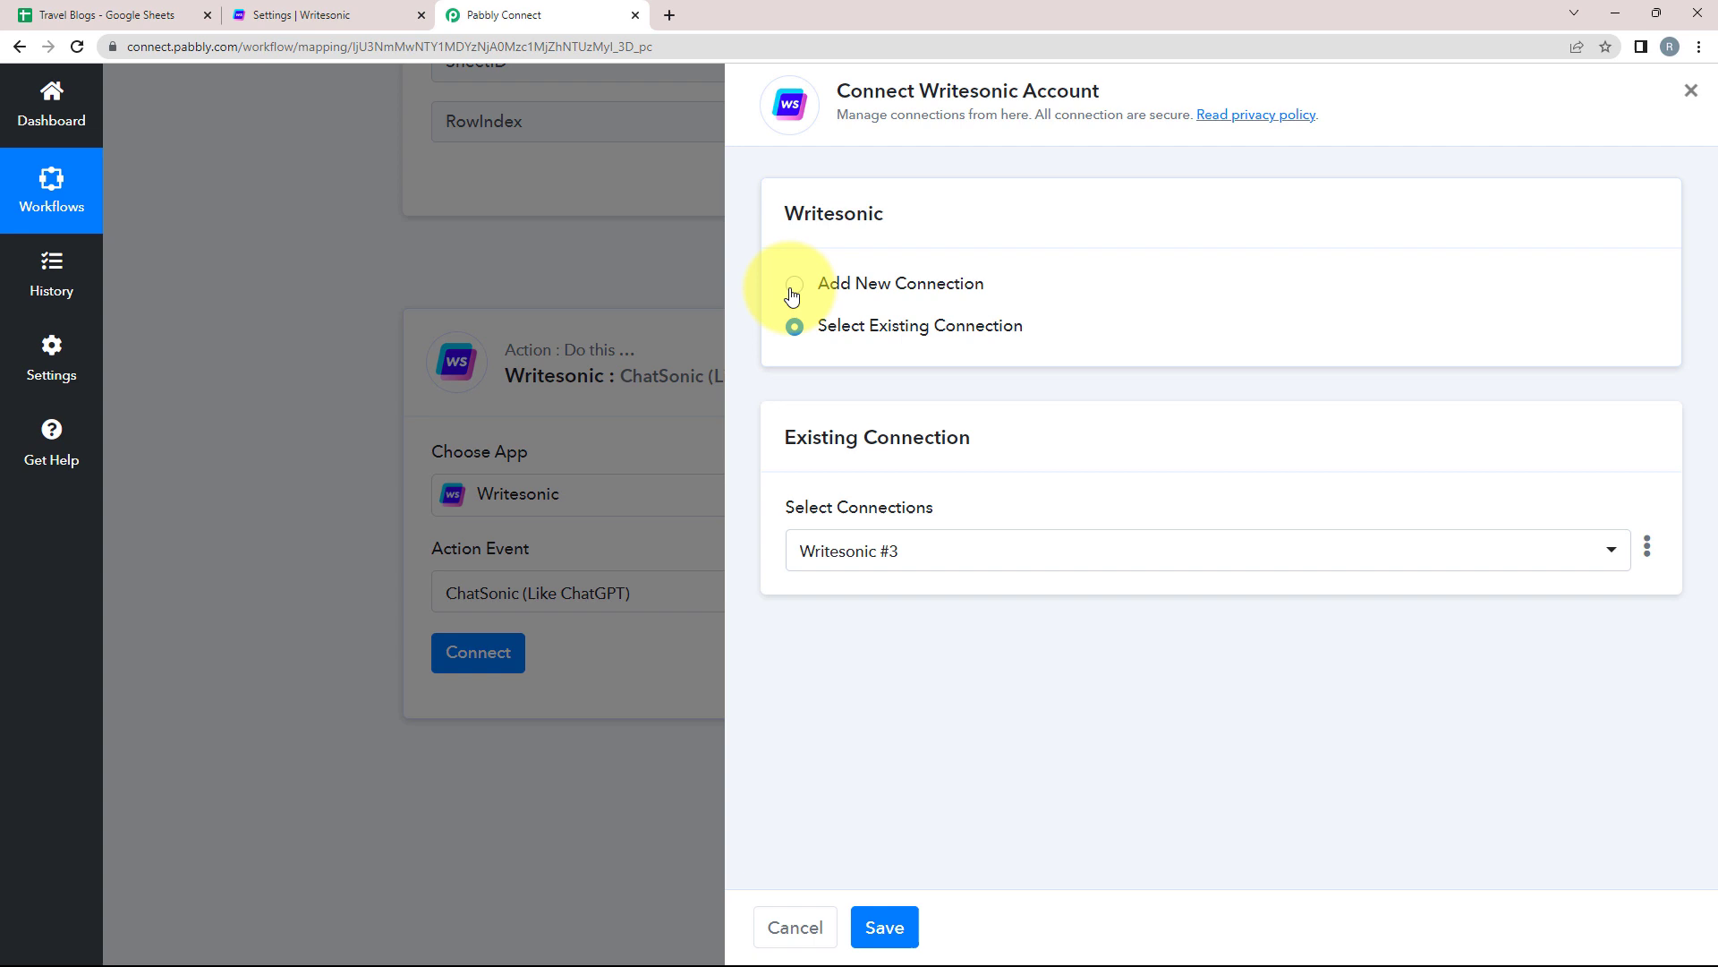
pyautogui.click(793, 291)
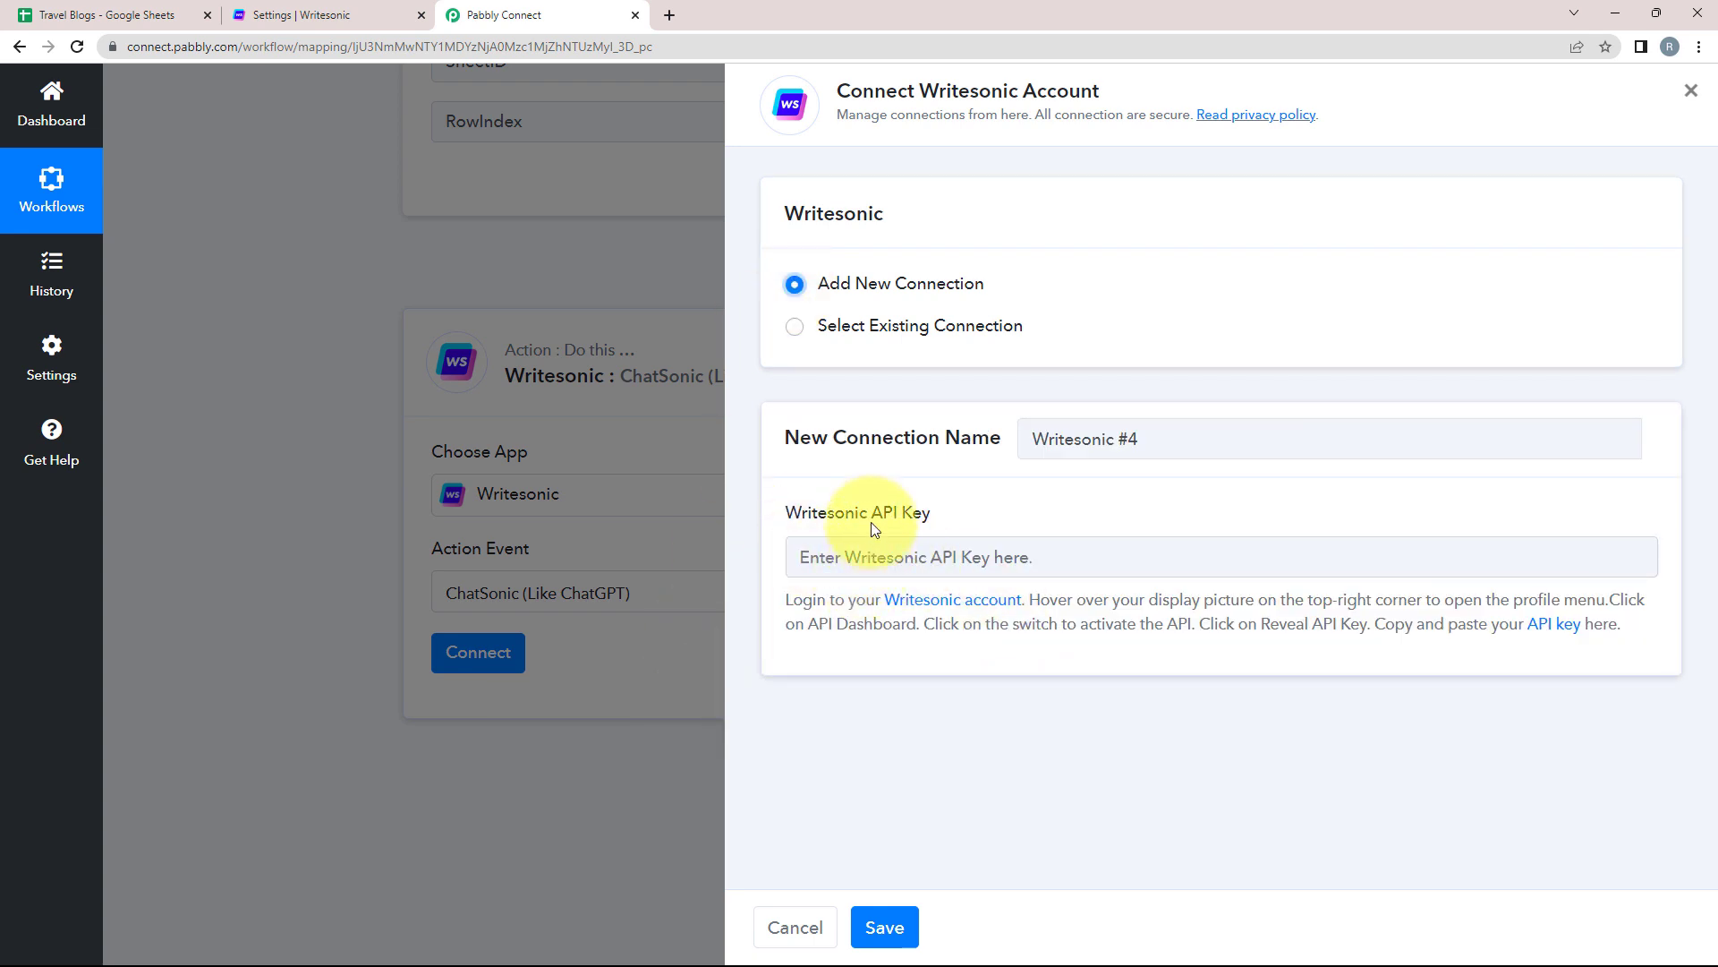
pyautogui.moveTo(787, 512); pyautogui.dragTo(935, 515)
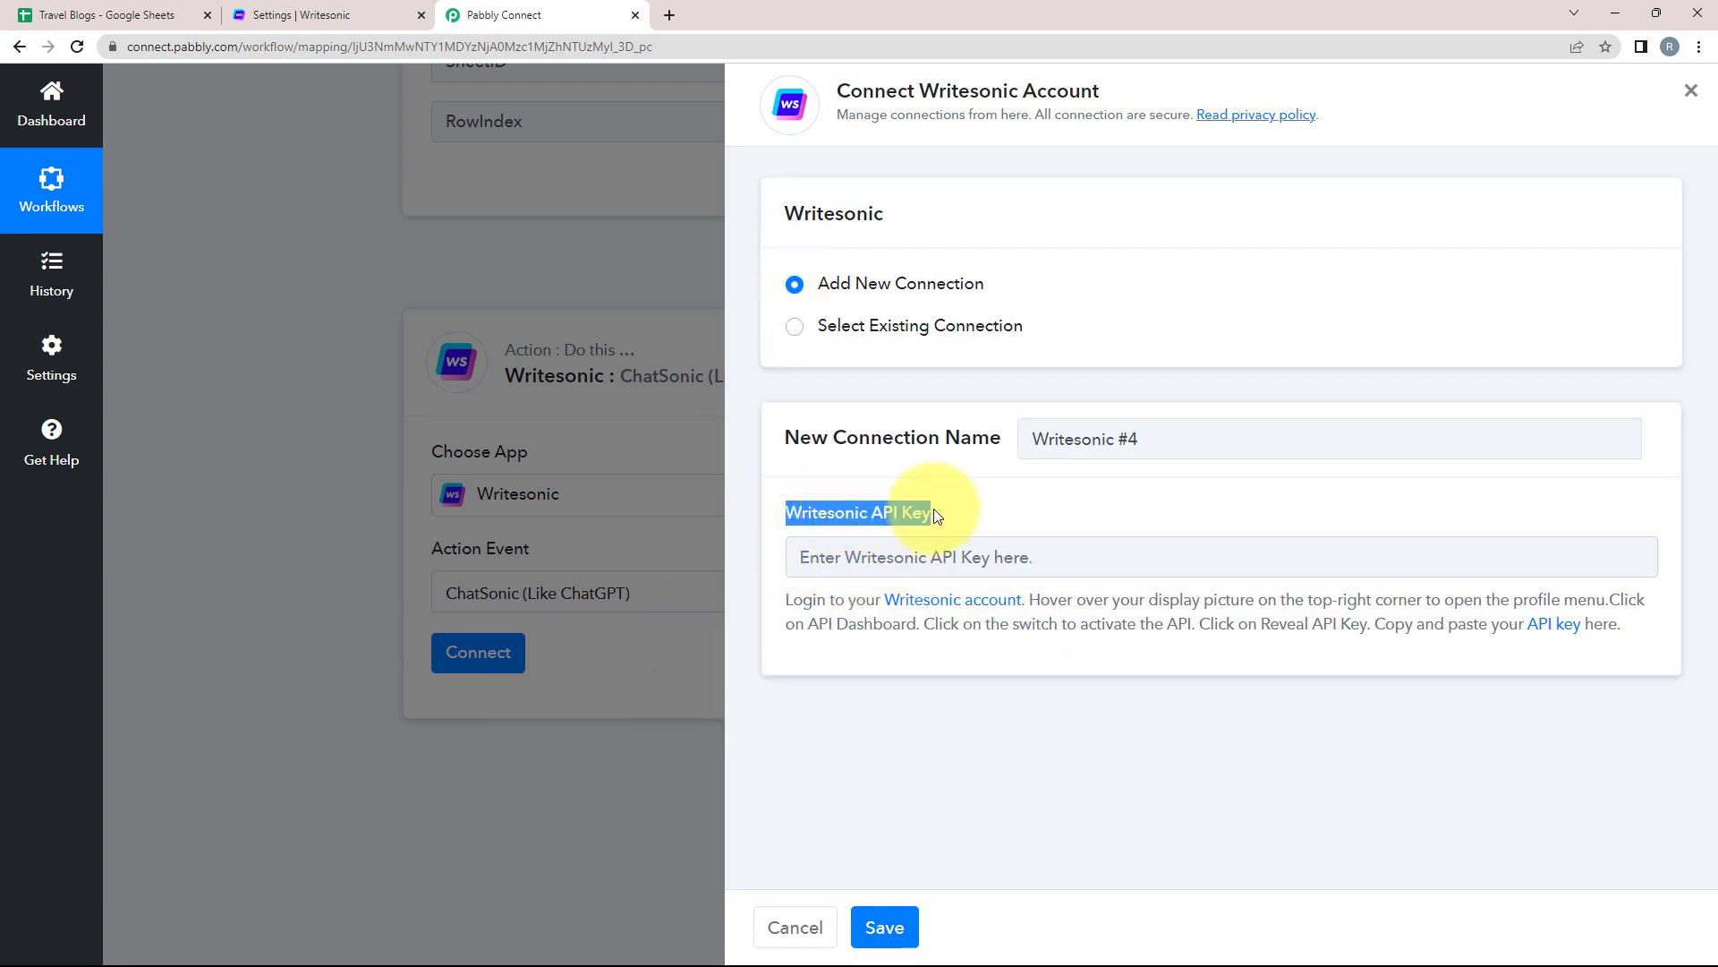
pyautogui.click(1025, 513)
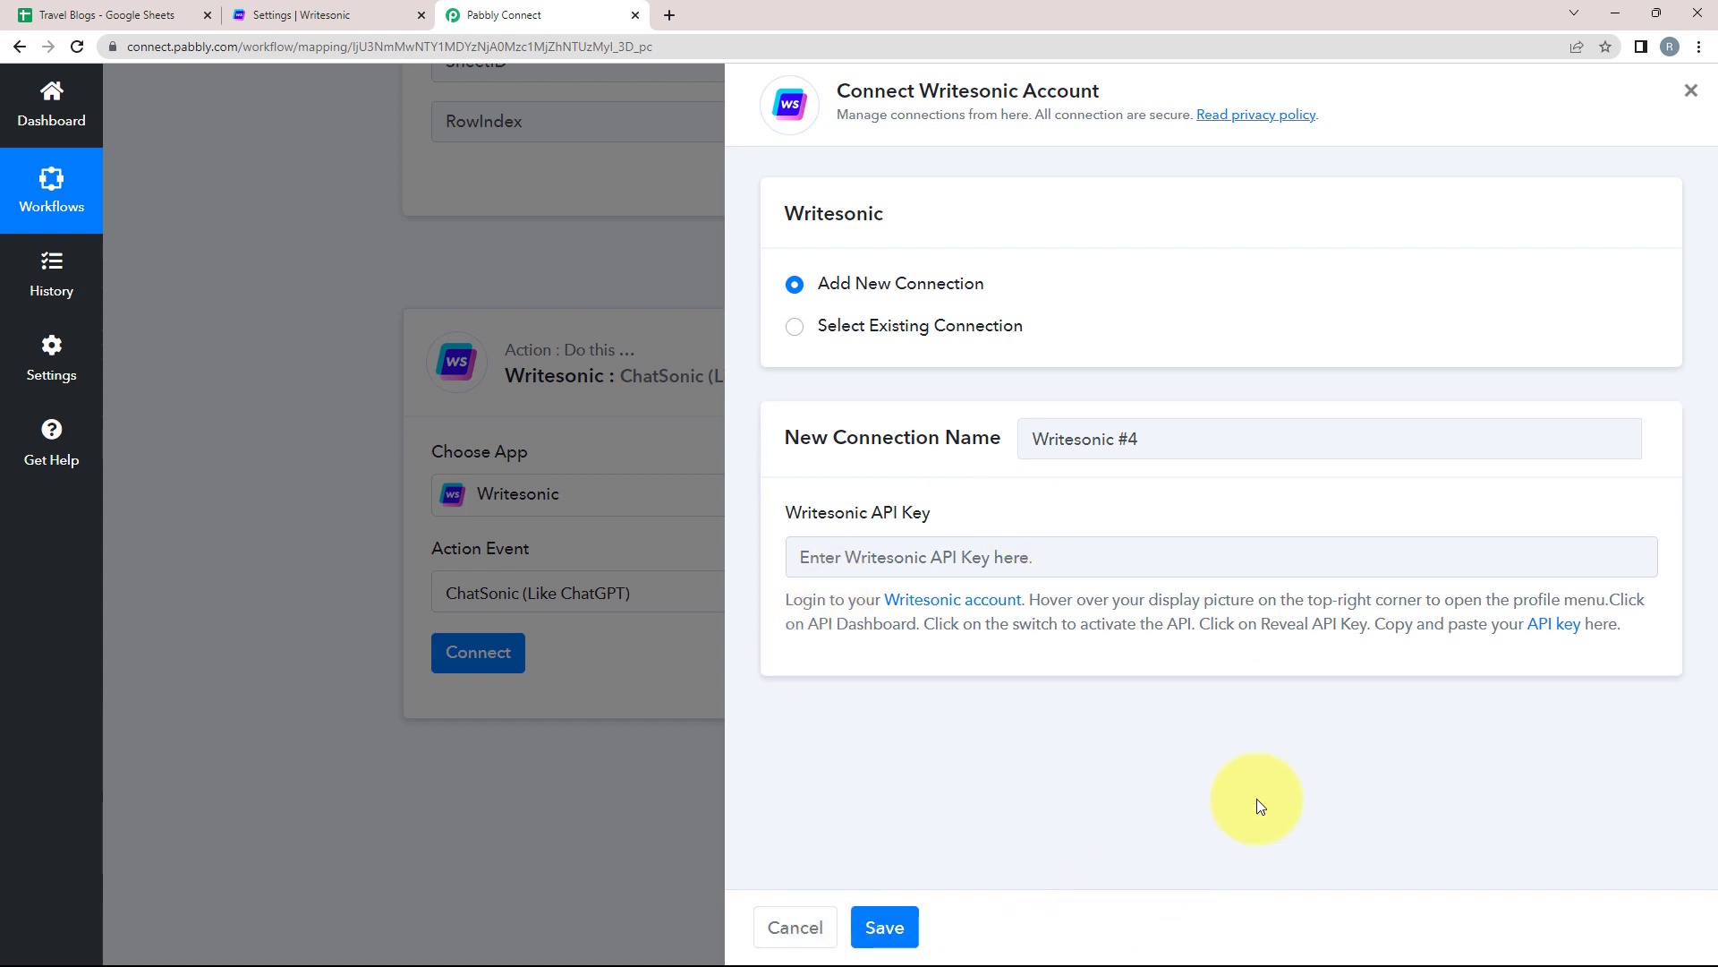
# Switch to the Writesonic API Dashboard, activate the API, and reveal and copy the API key
pyautogui.click(320, 13)
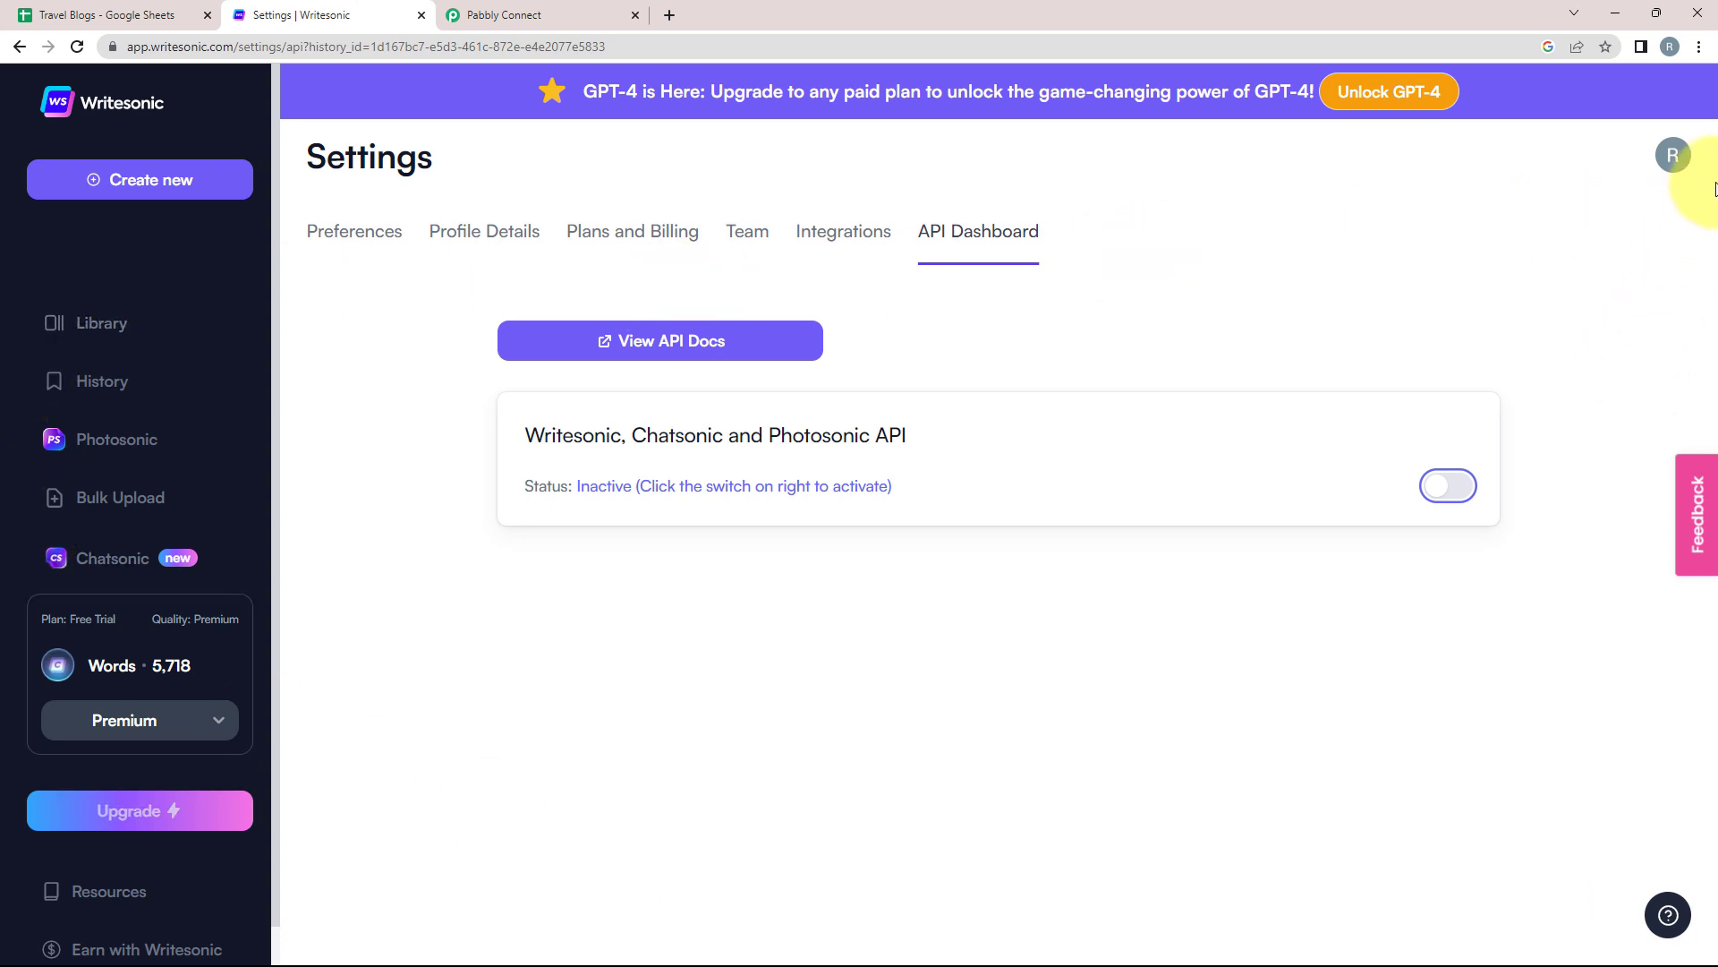
pyautogui.click(1672, 157)
pyautogui.click(1498, 507)
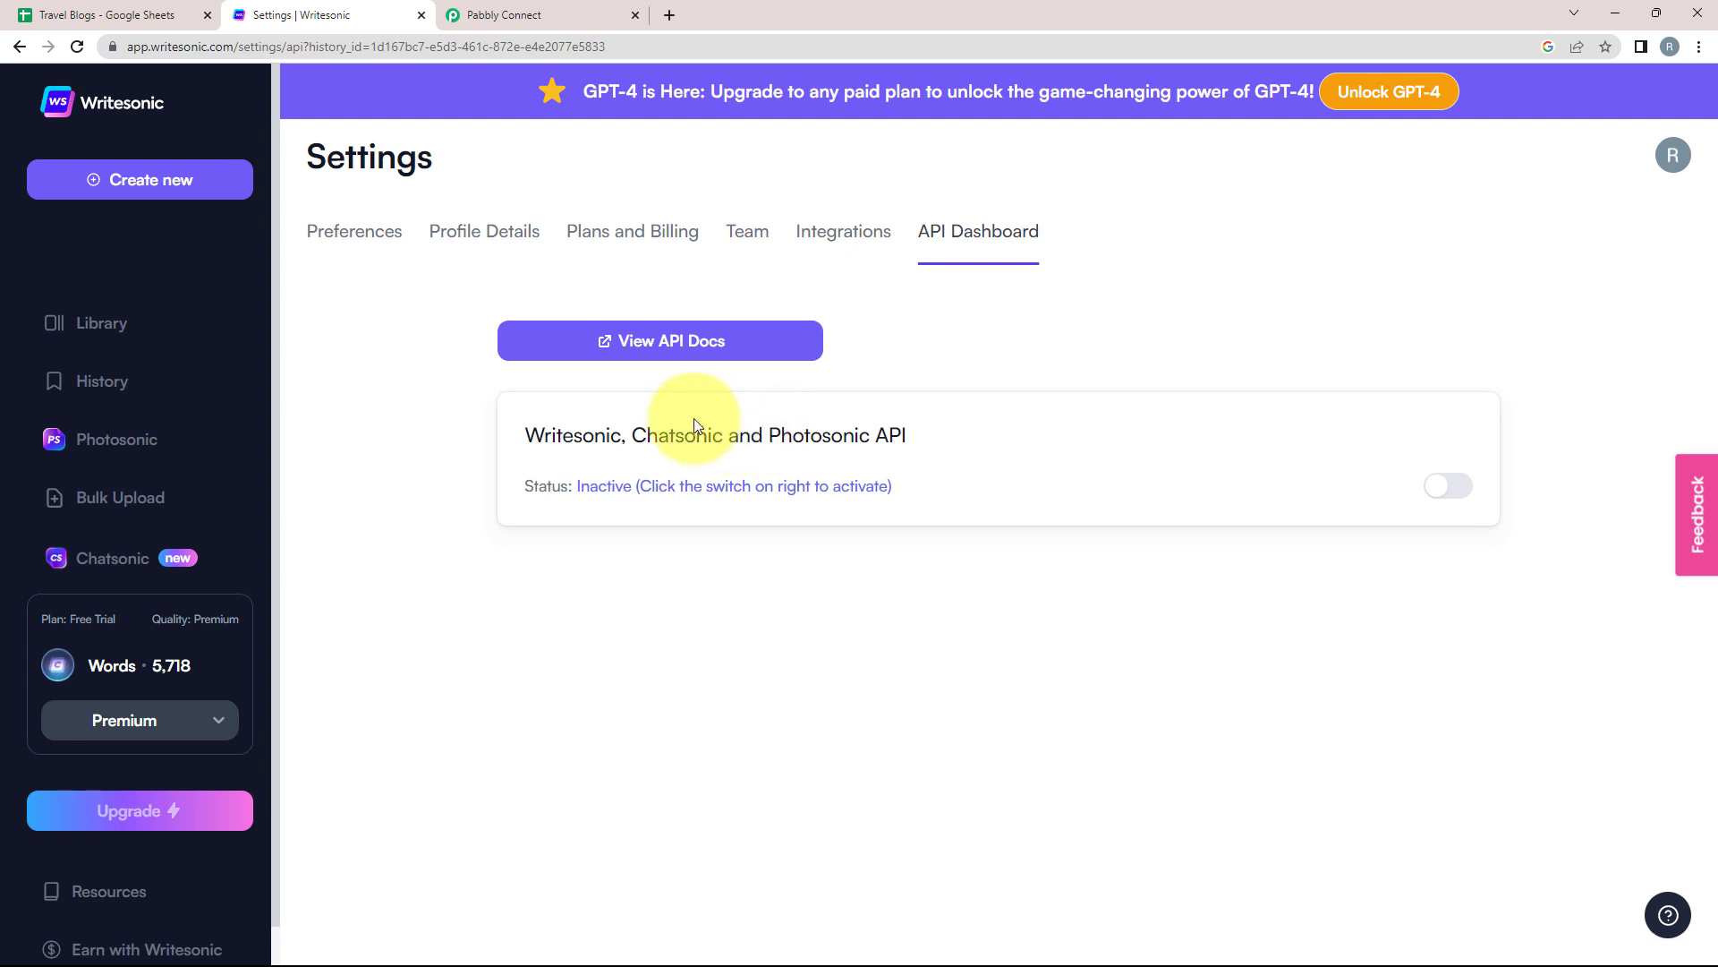
pyautogui.click(1468, 500)
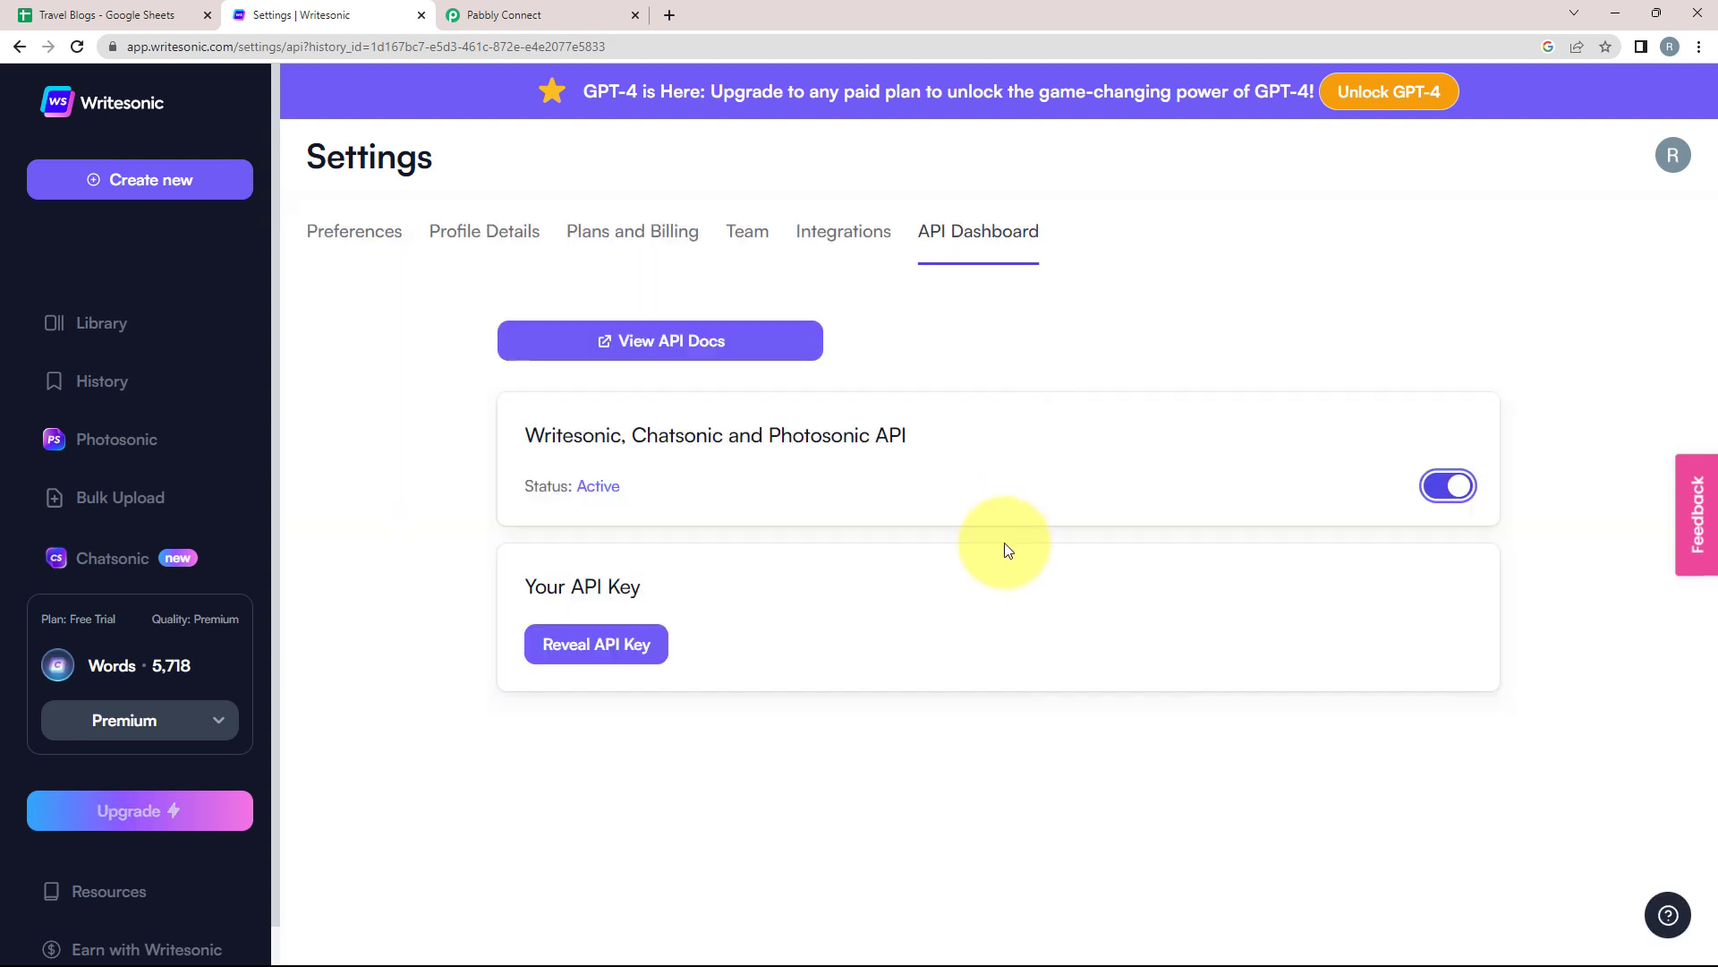
pyautogui.click(580, 652)
pyautogui.click(875, 635)
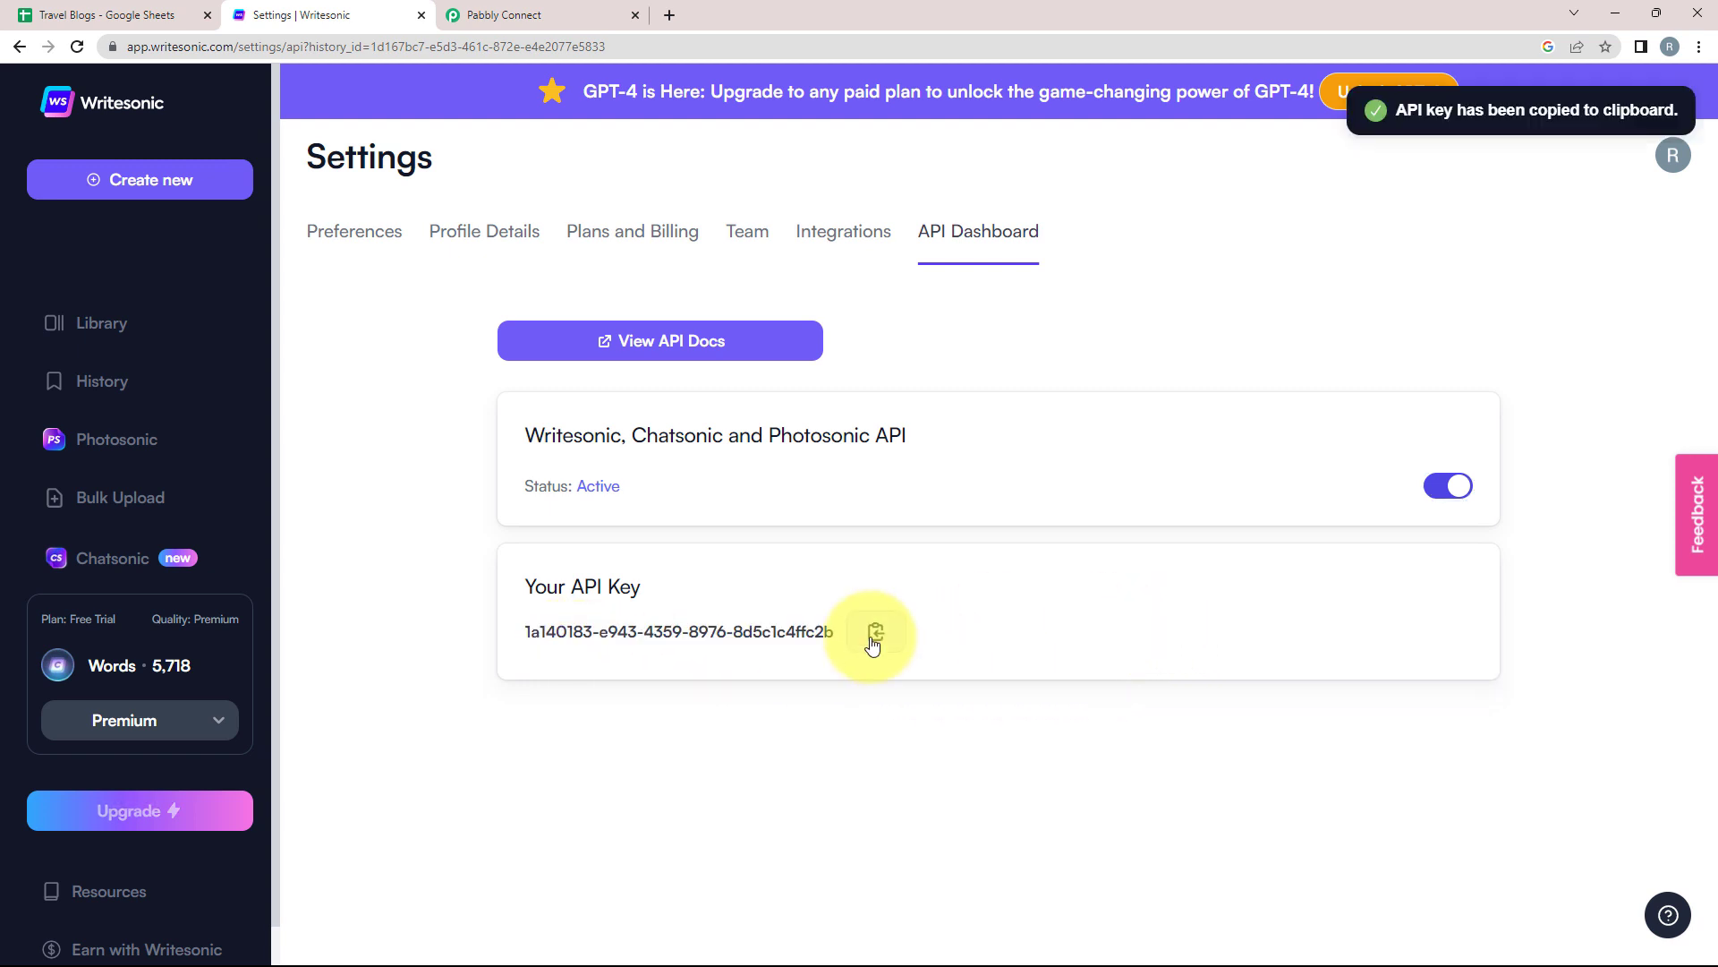
pyautogui.click(875, 636)
# Return to Pabbly Connect, paste the Writesonic API key into the new connection, and save it
pyautogui.click(506, 10)
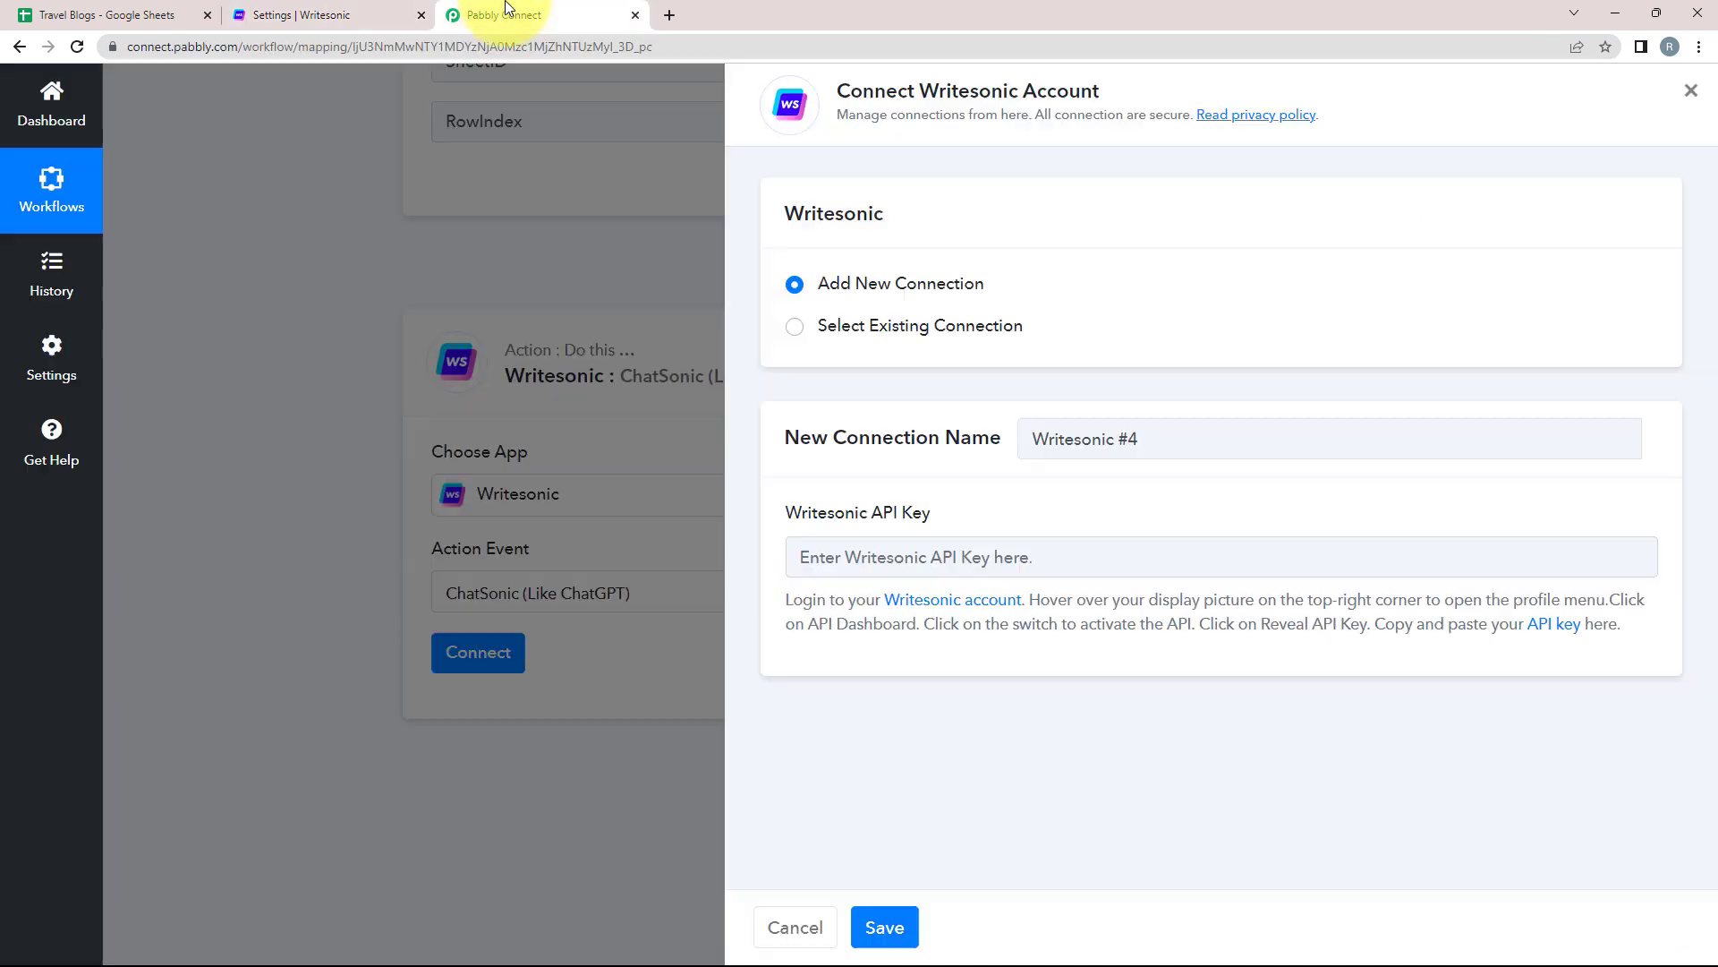
pyautogui.click(814, 561)
pyautogui.rightClick(813, 562)
pyautogui.click(863, 695)
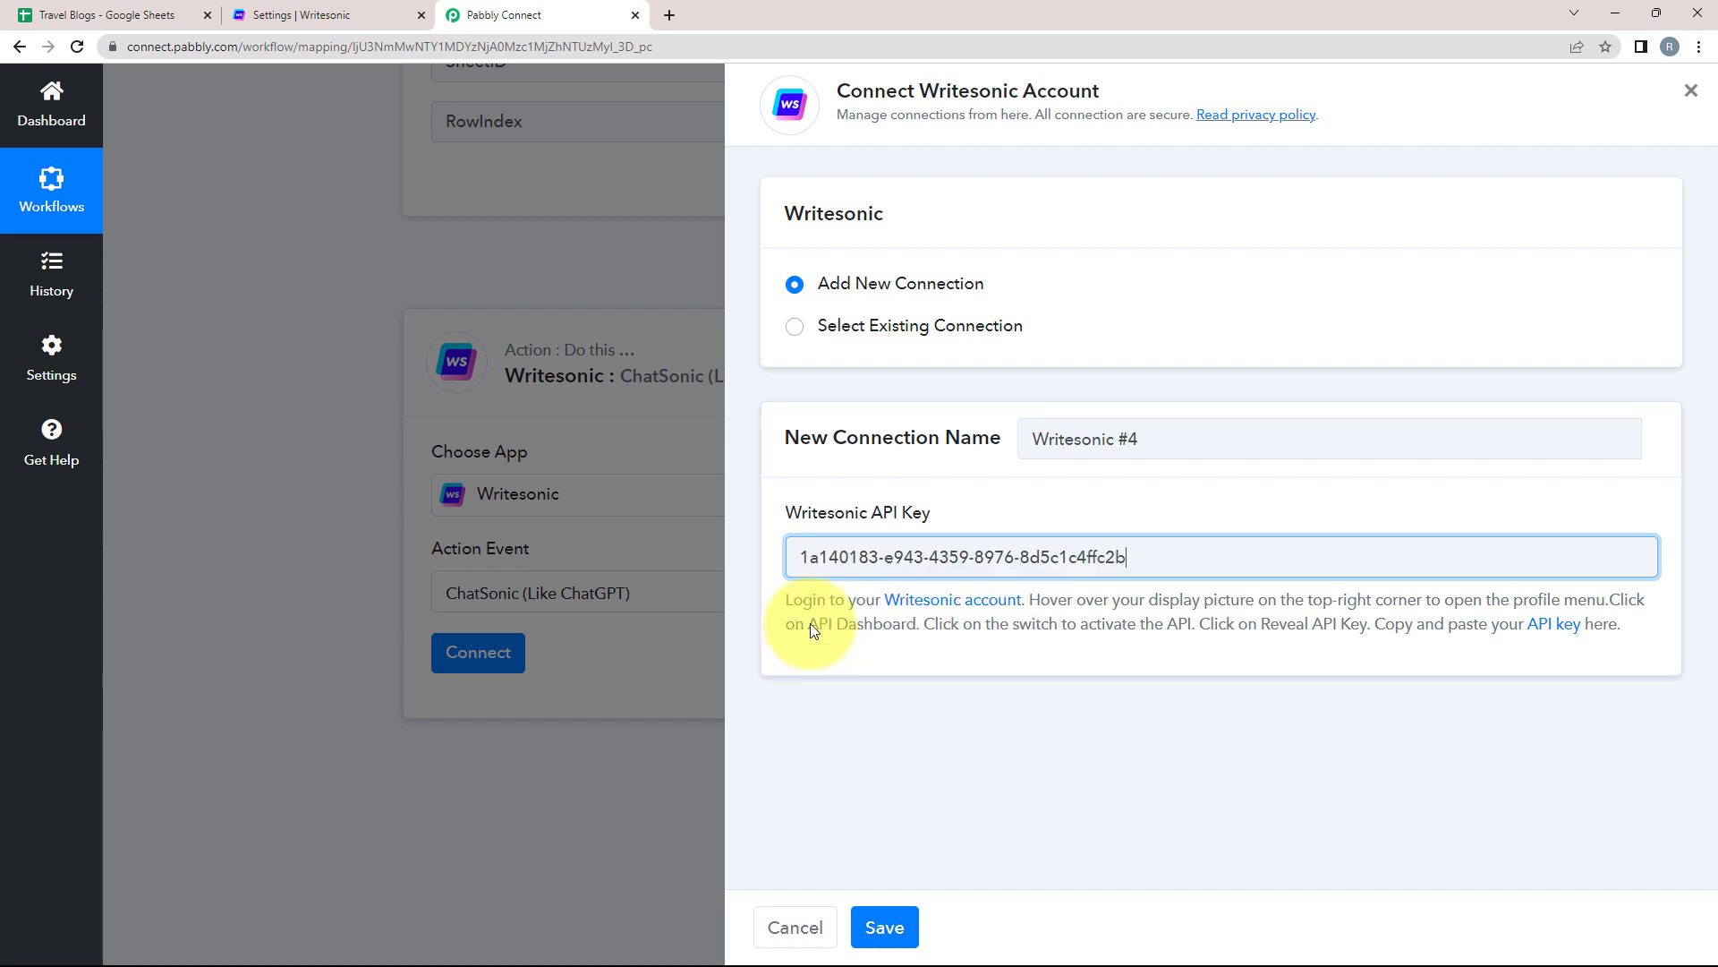
pyautogui.click(887, 922)
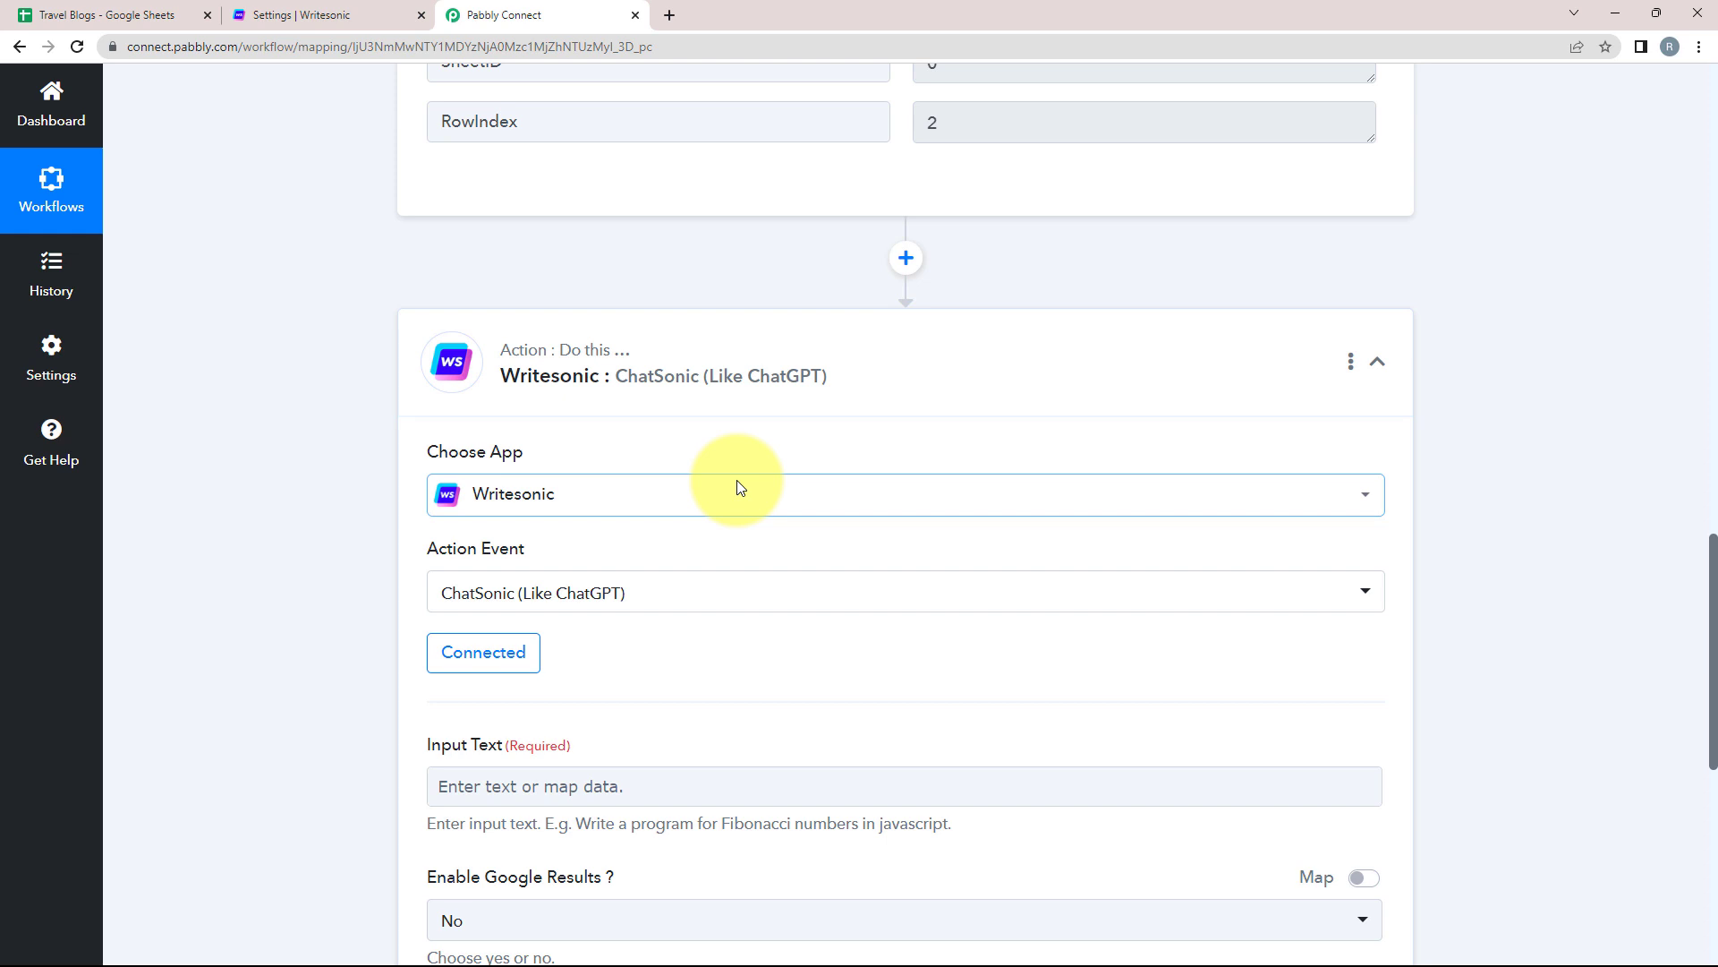
# Enter "Write a travel blog on" as the Input Text of the ChatSonic action
pyautogui.scroll(-3, 261, 503)
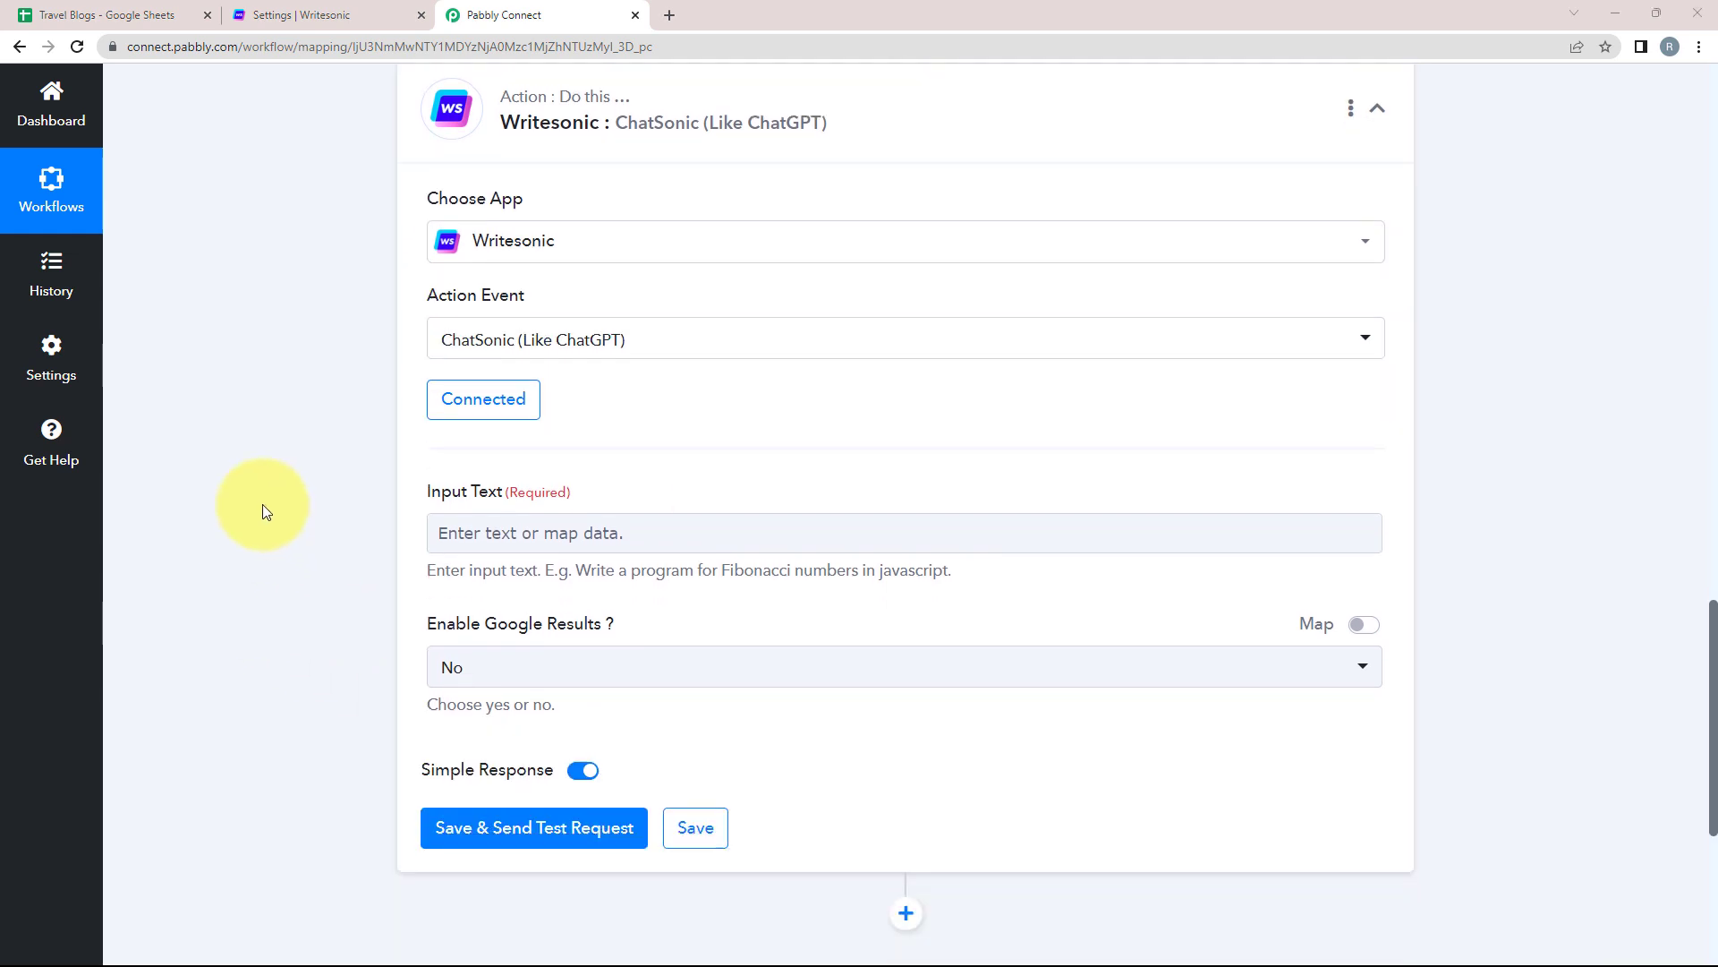
pyautogui.moveTo(428, 479); pyautogui.dragTo(557, 482)
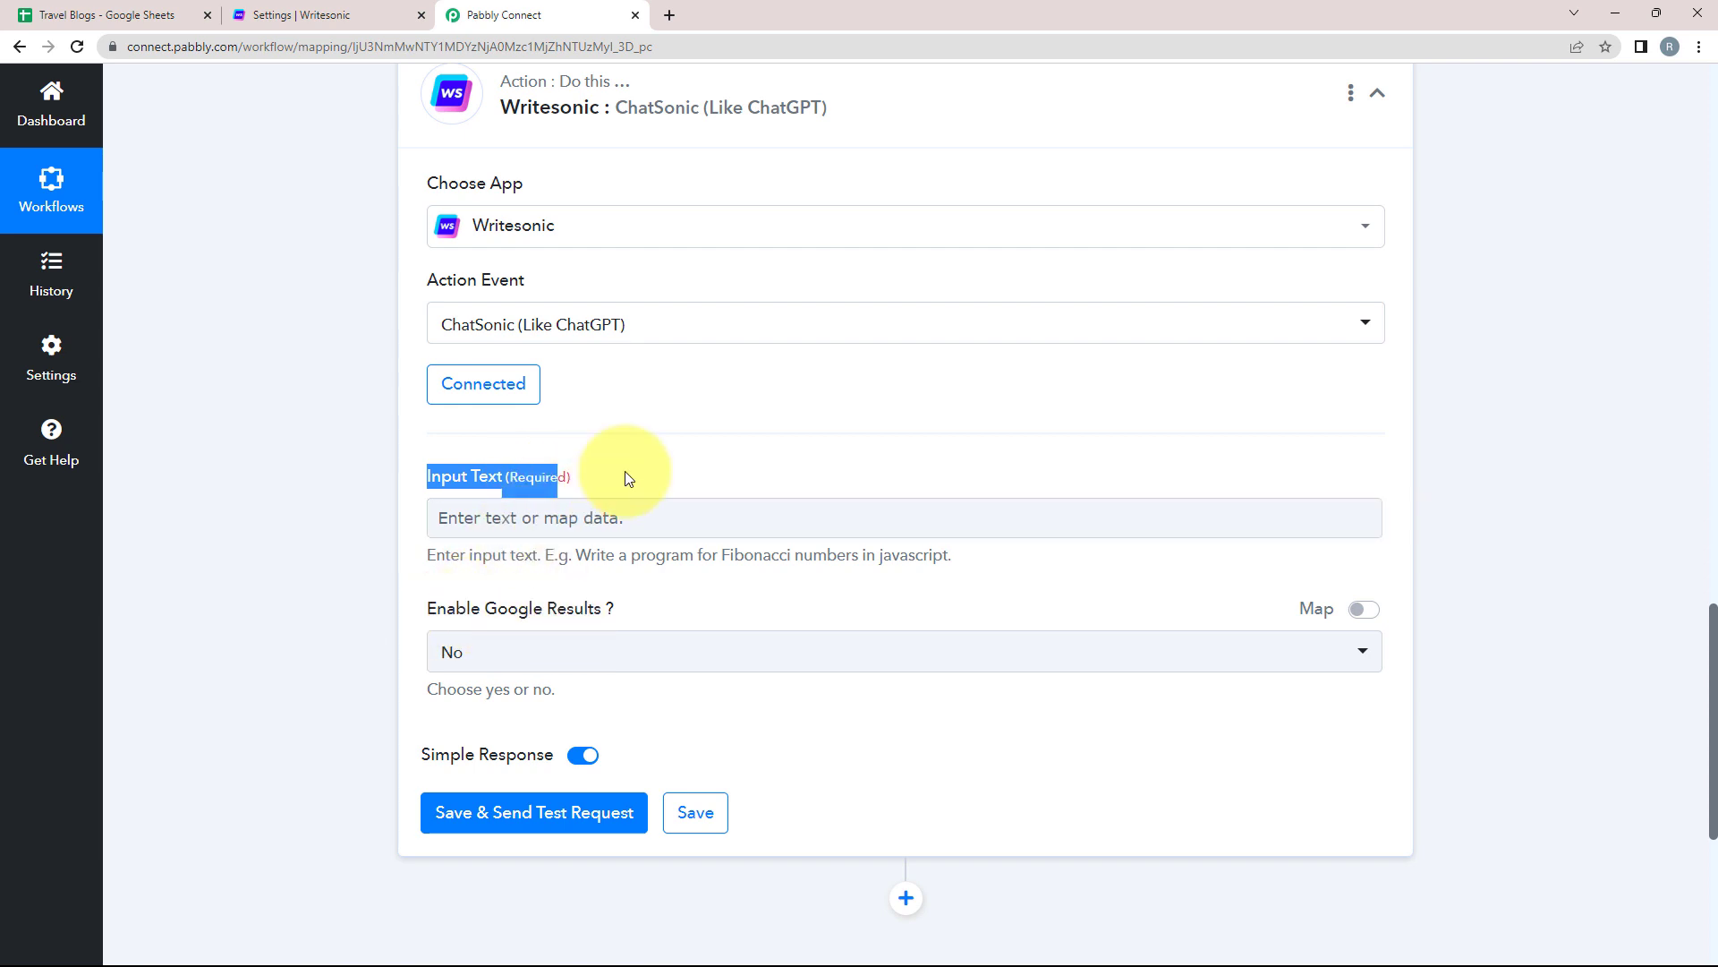
pyautogui.click(515, 478)
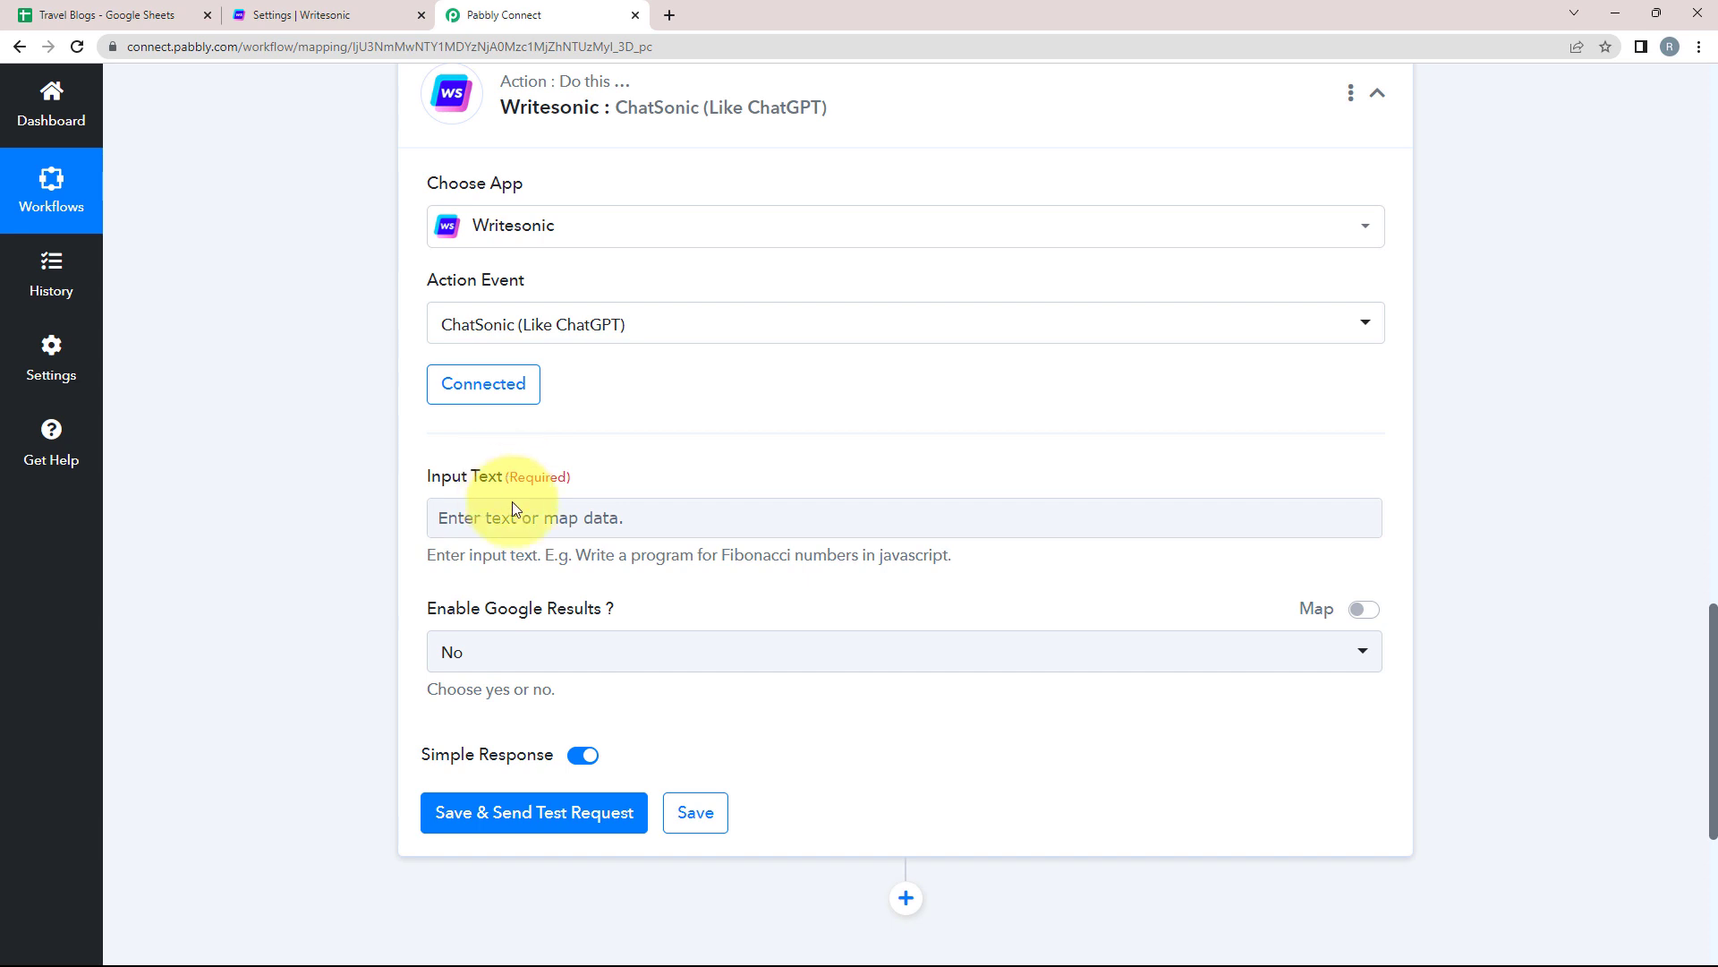
pyautogui.click(479, 519)
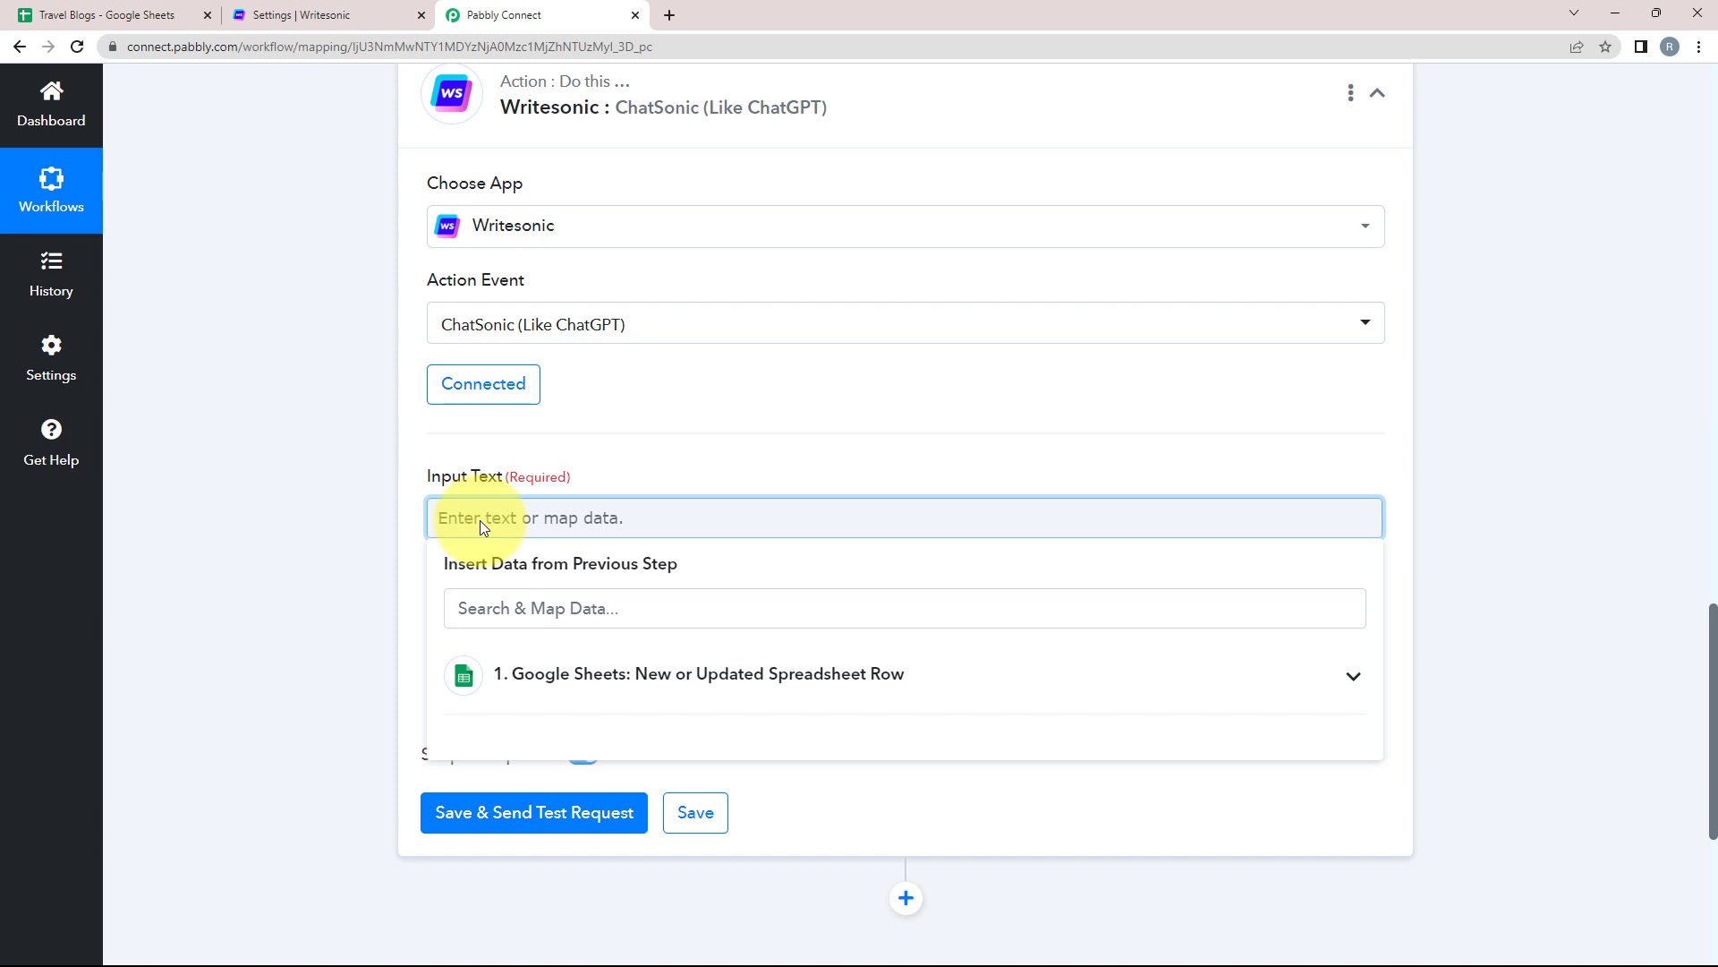
pyautogui.write('Write a travel blog on')
pyautogui.click(258, 497)
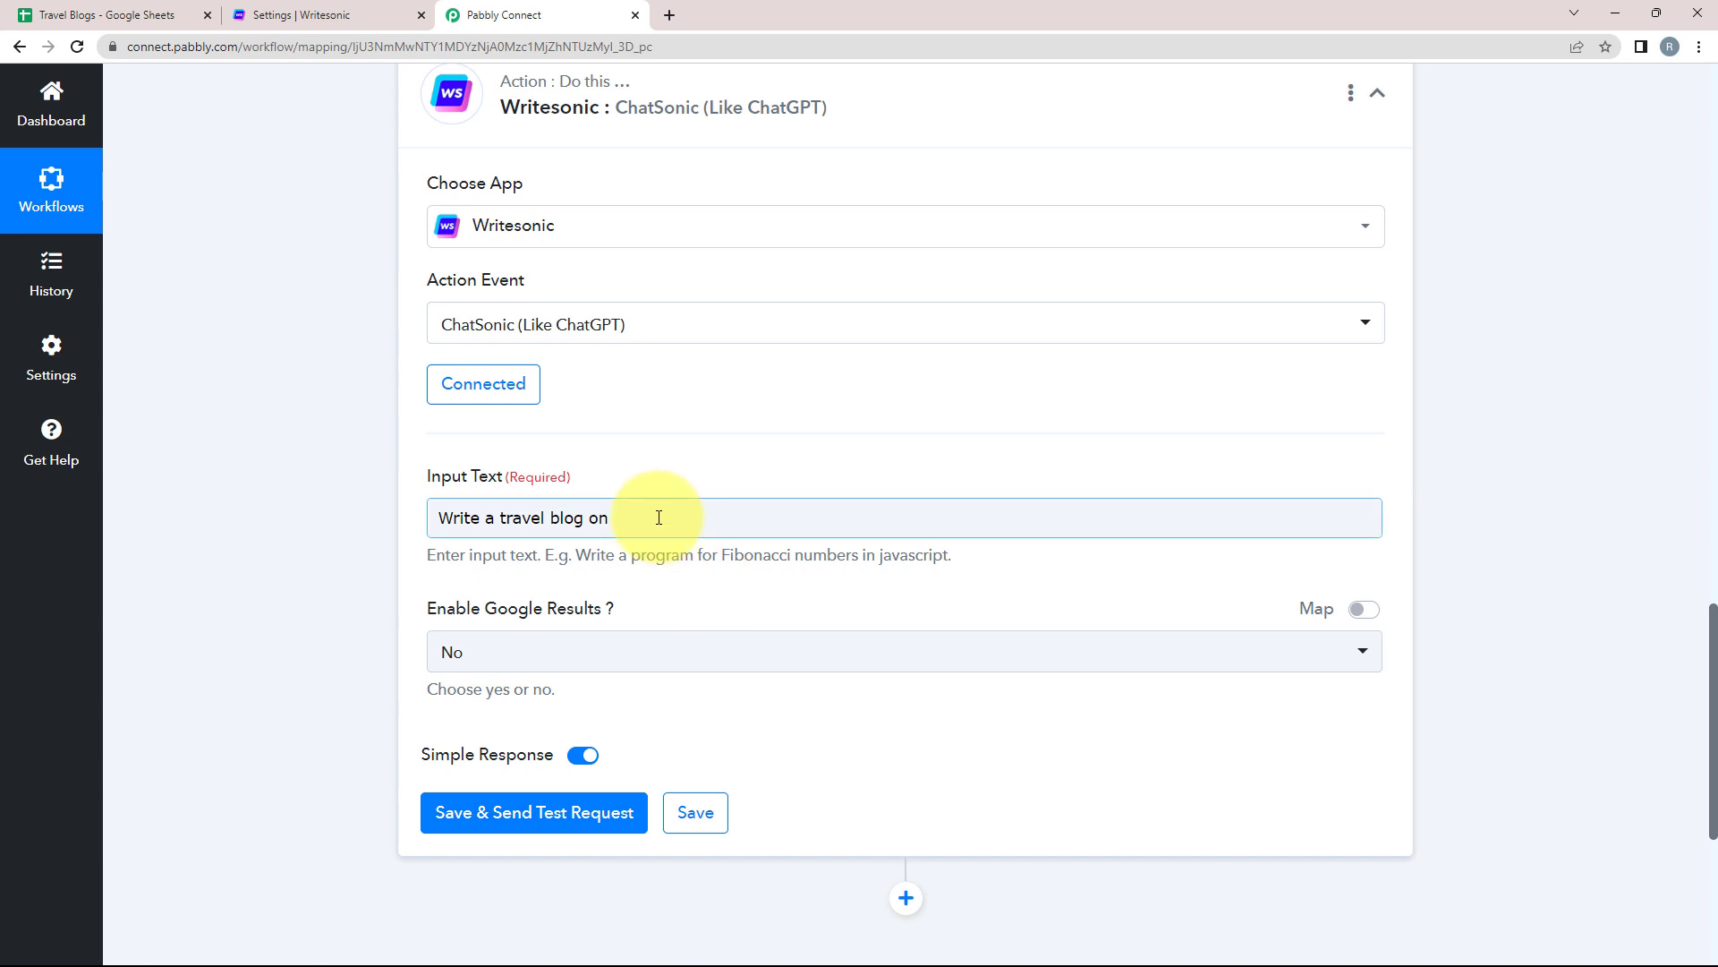
# Map the Subject value from the Google Sheets trigger response onto the end of the ChatSonic Input Text
pyautogui.scroll(5, 233, 368)
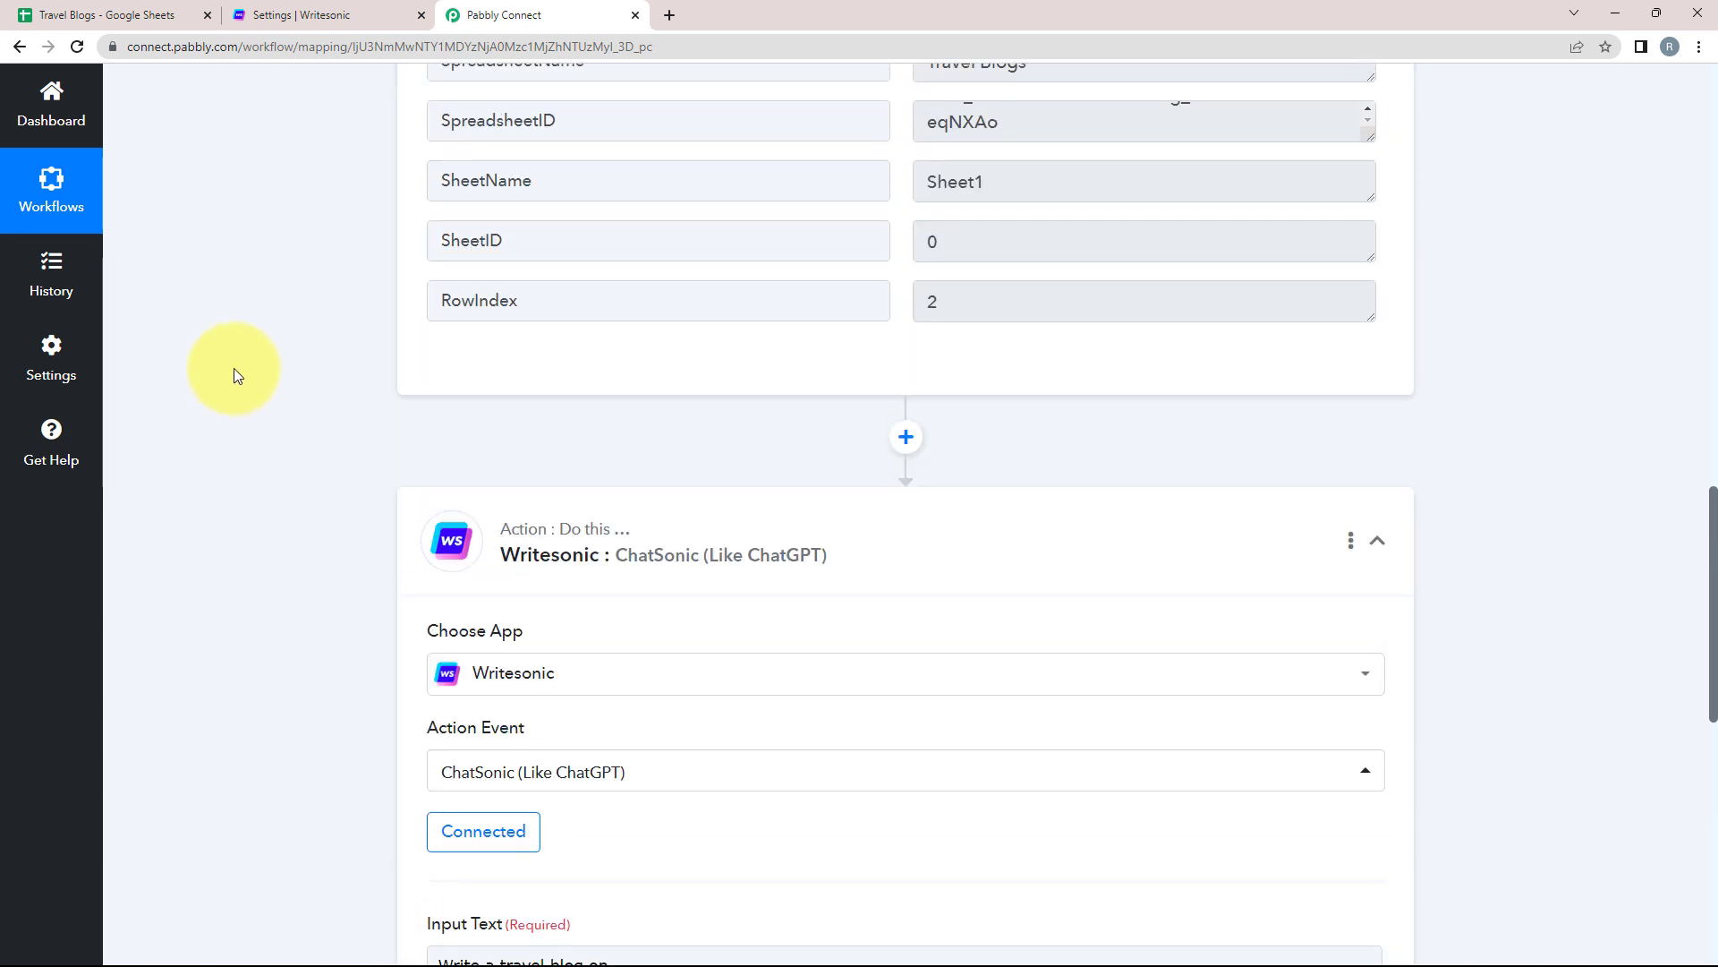
pyautogui.scroll(6, 233, 368)
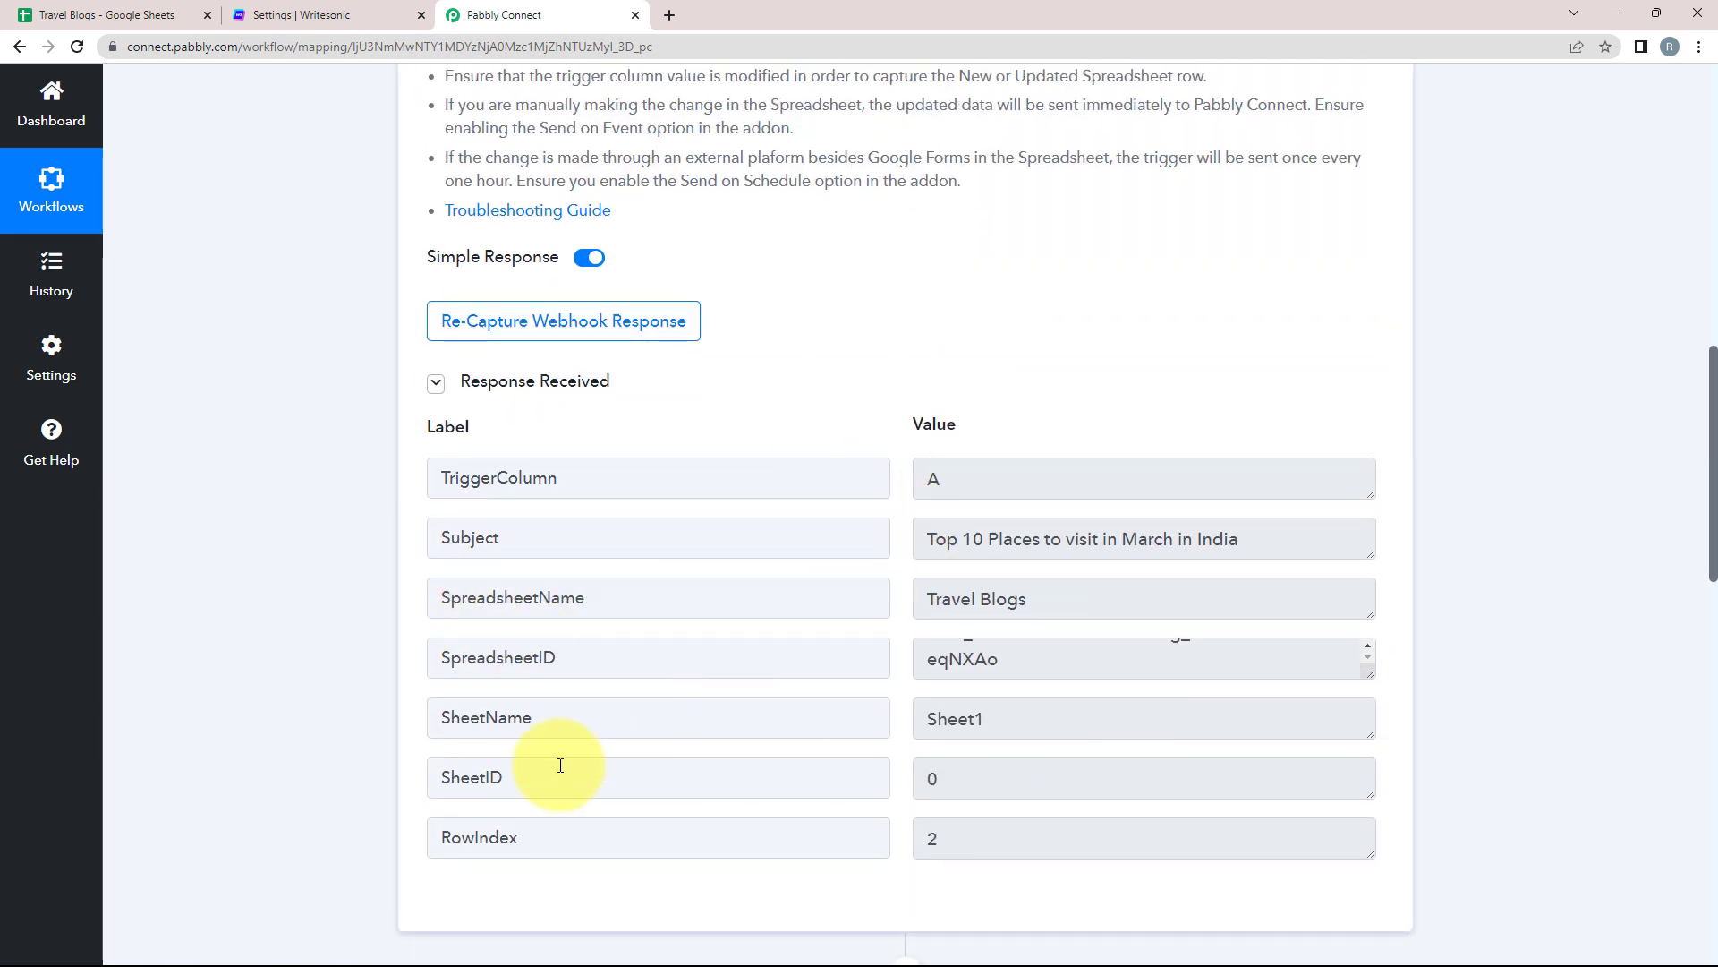
pyautogui.scroll(-7, 218, 634)
pyautogui.scroll(4, 424, 872)
pyautogui.moveTo(927, 270); pyautogui.dragTo(1253, 271)
pyautogui.scroll(-4, 345, 747)
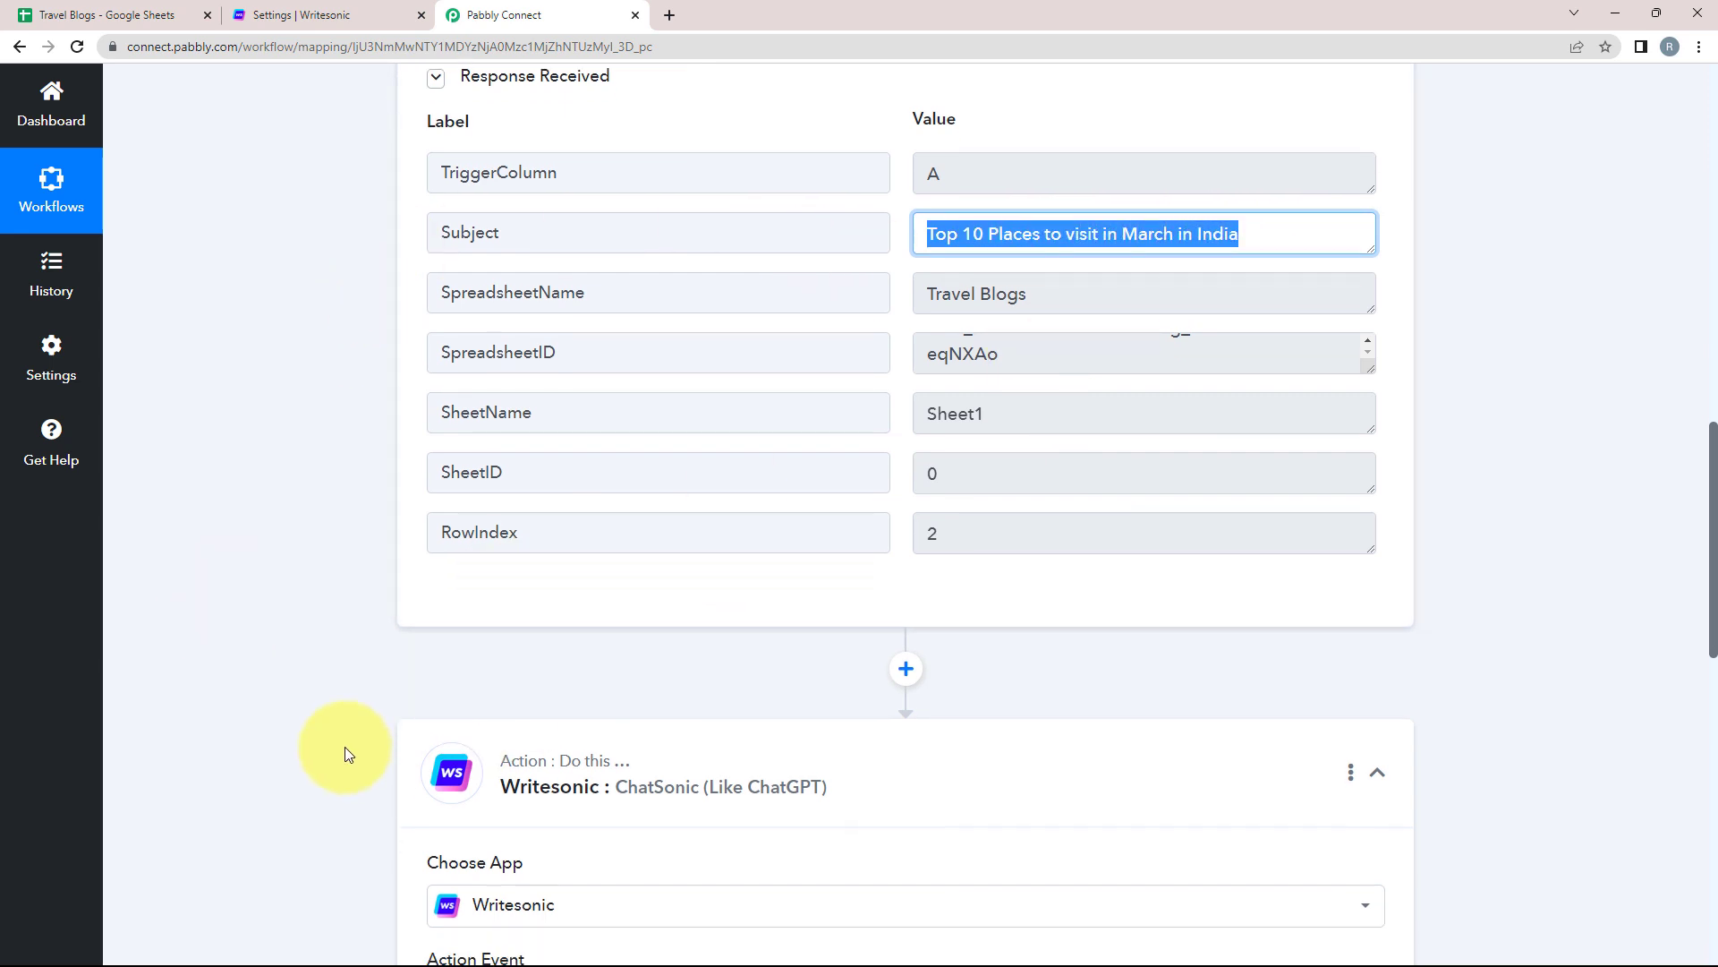
pyautogui.scroll(-4, 115, 718)
pyautogui.click(659, 522)
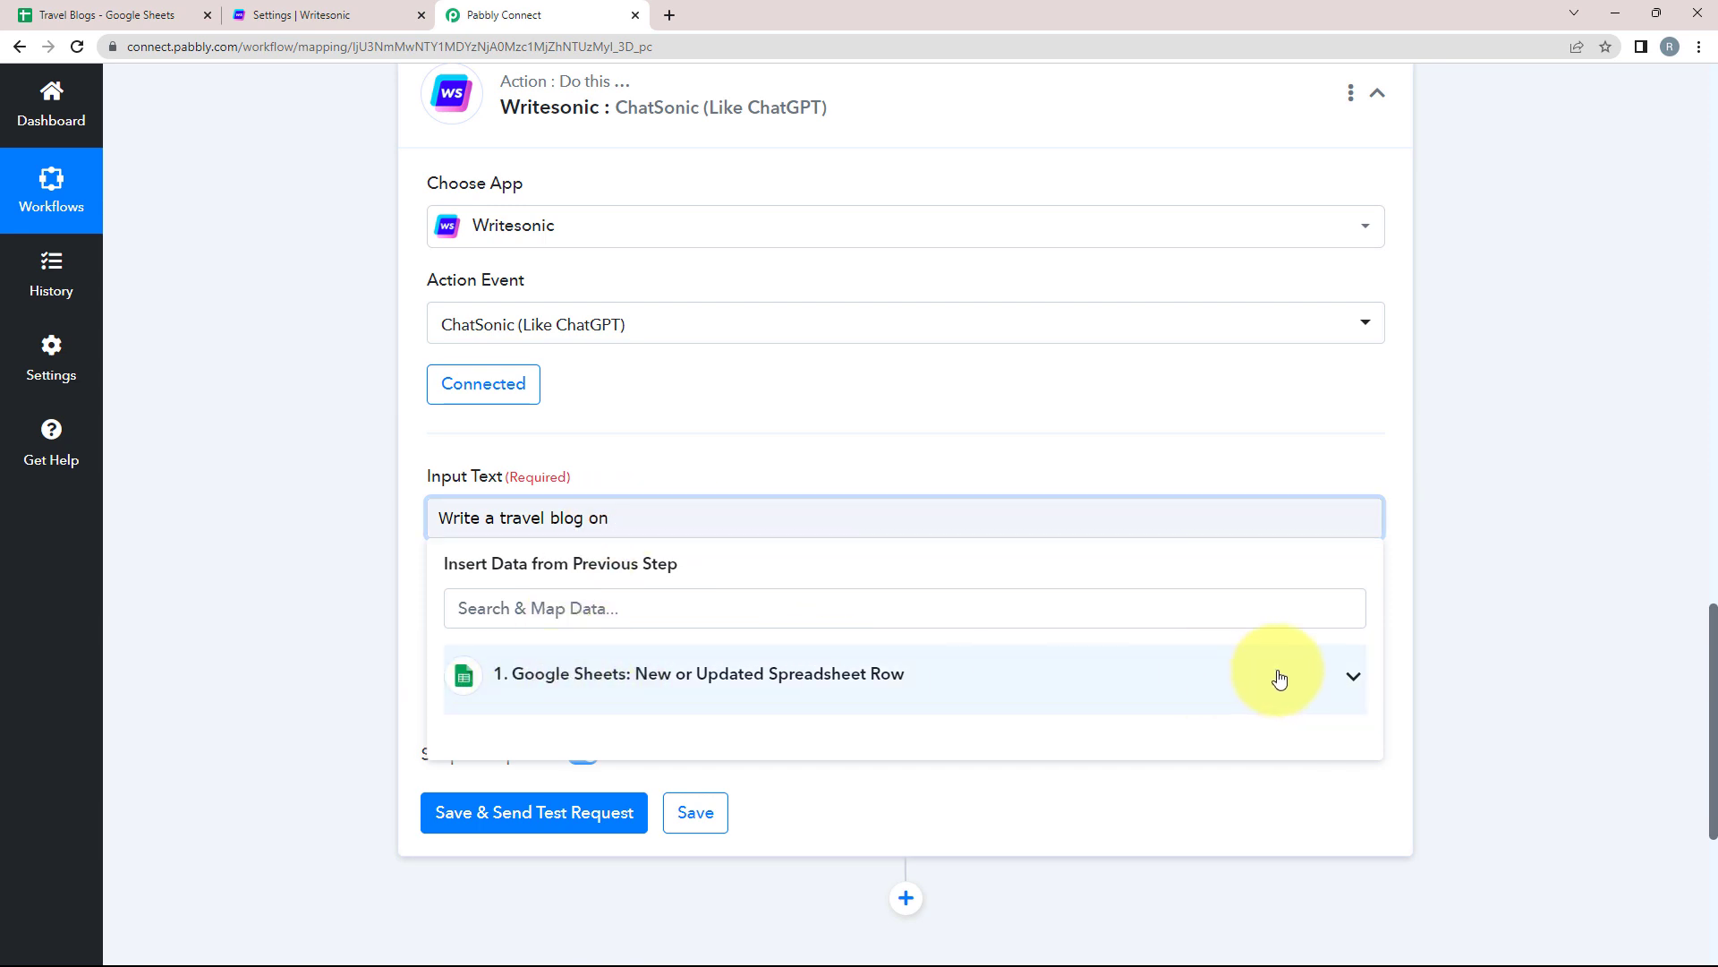
pyautogui.click(1350, 677)
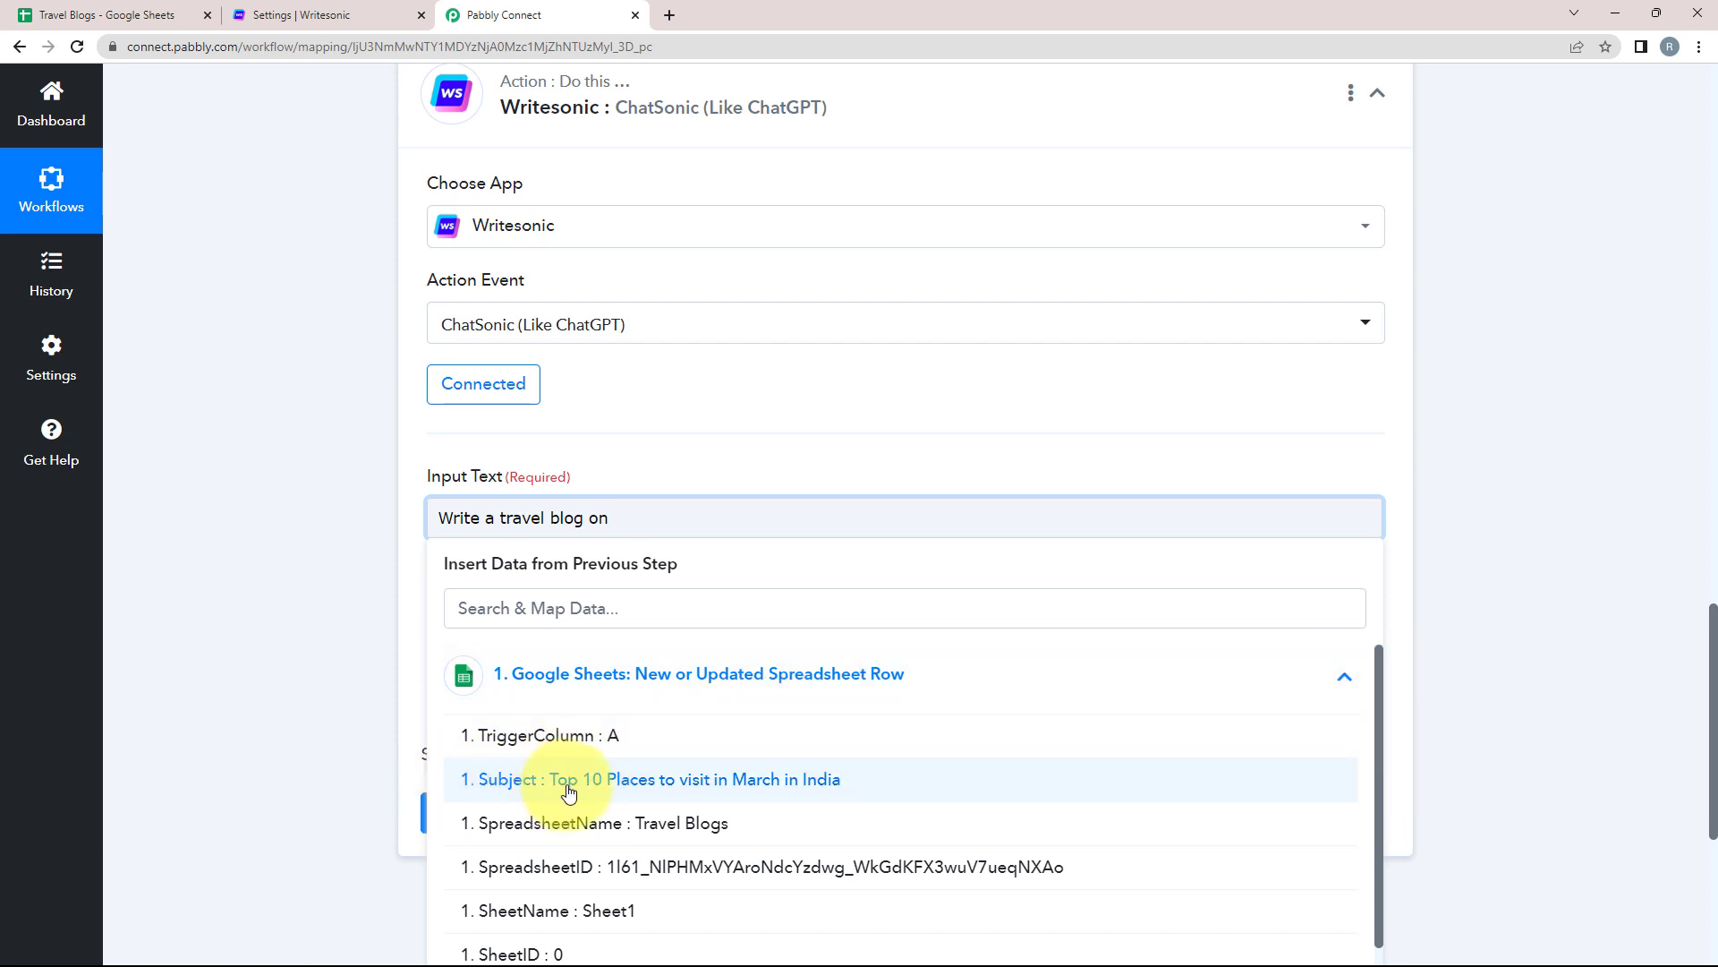
pyautogui.click(535, 780)
pyautogui.click(299, 612)
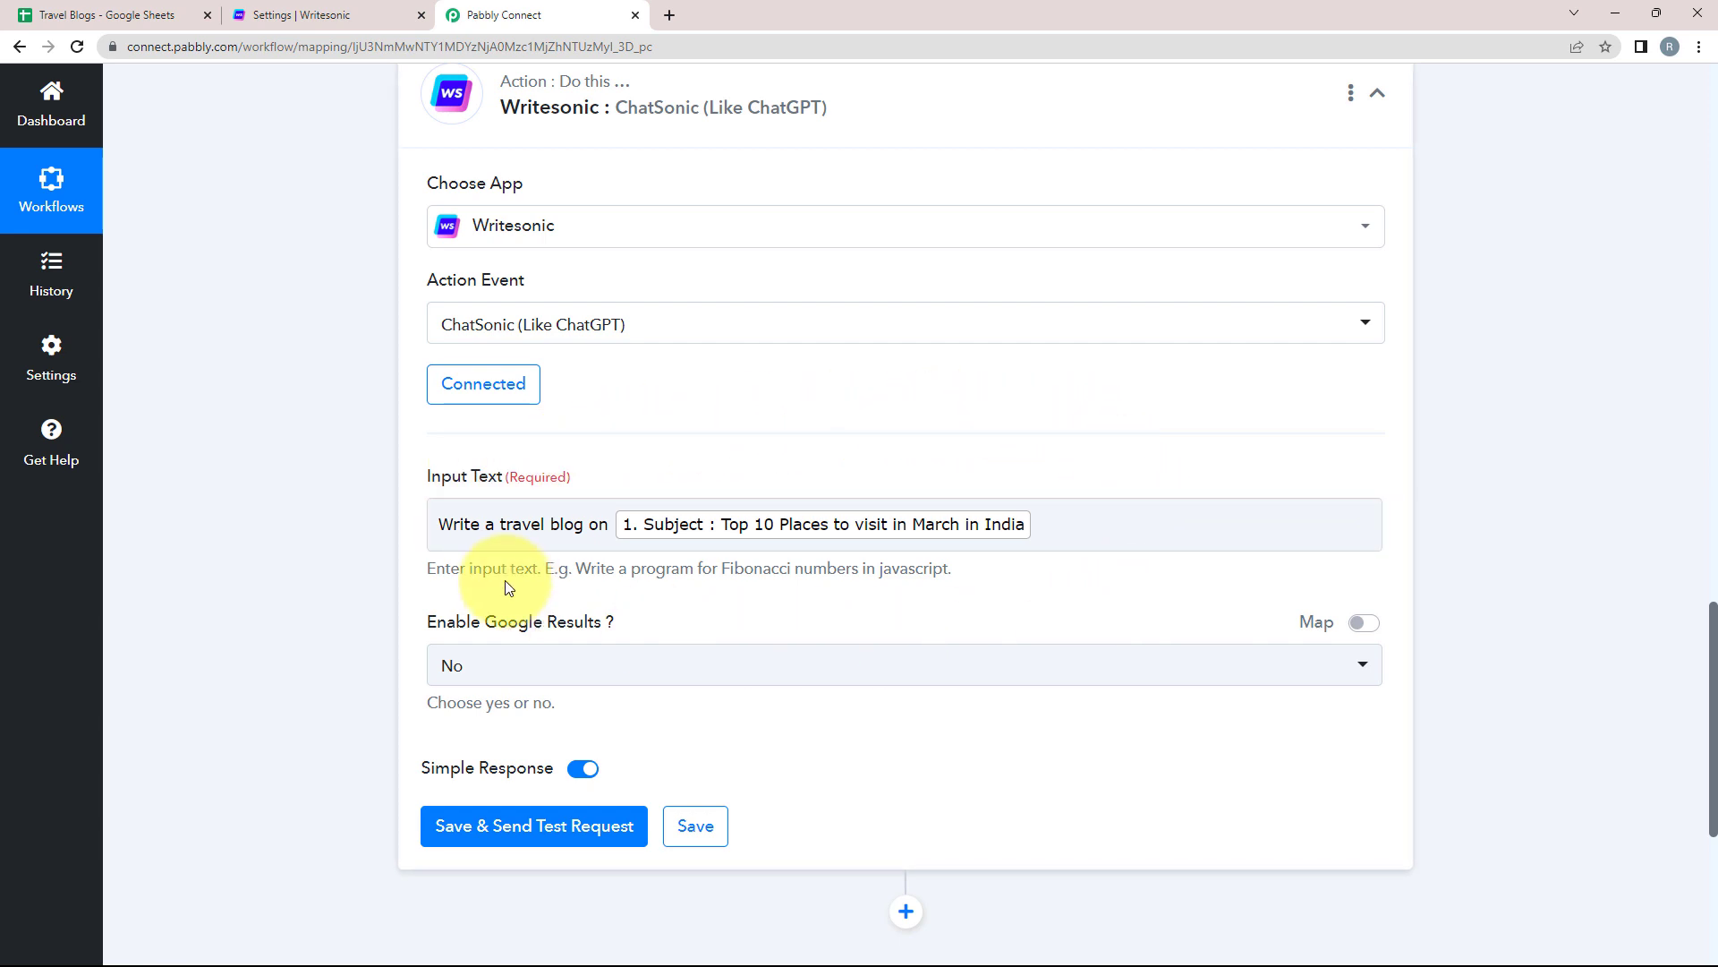
# Review the ChatSonic prompt and the Subject and Blog Content columns of the Travel Blogs spreadsheet, returning to Pabbly Connect
pyautogui.click(435, 517)
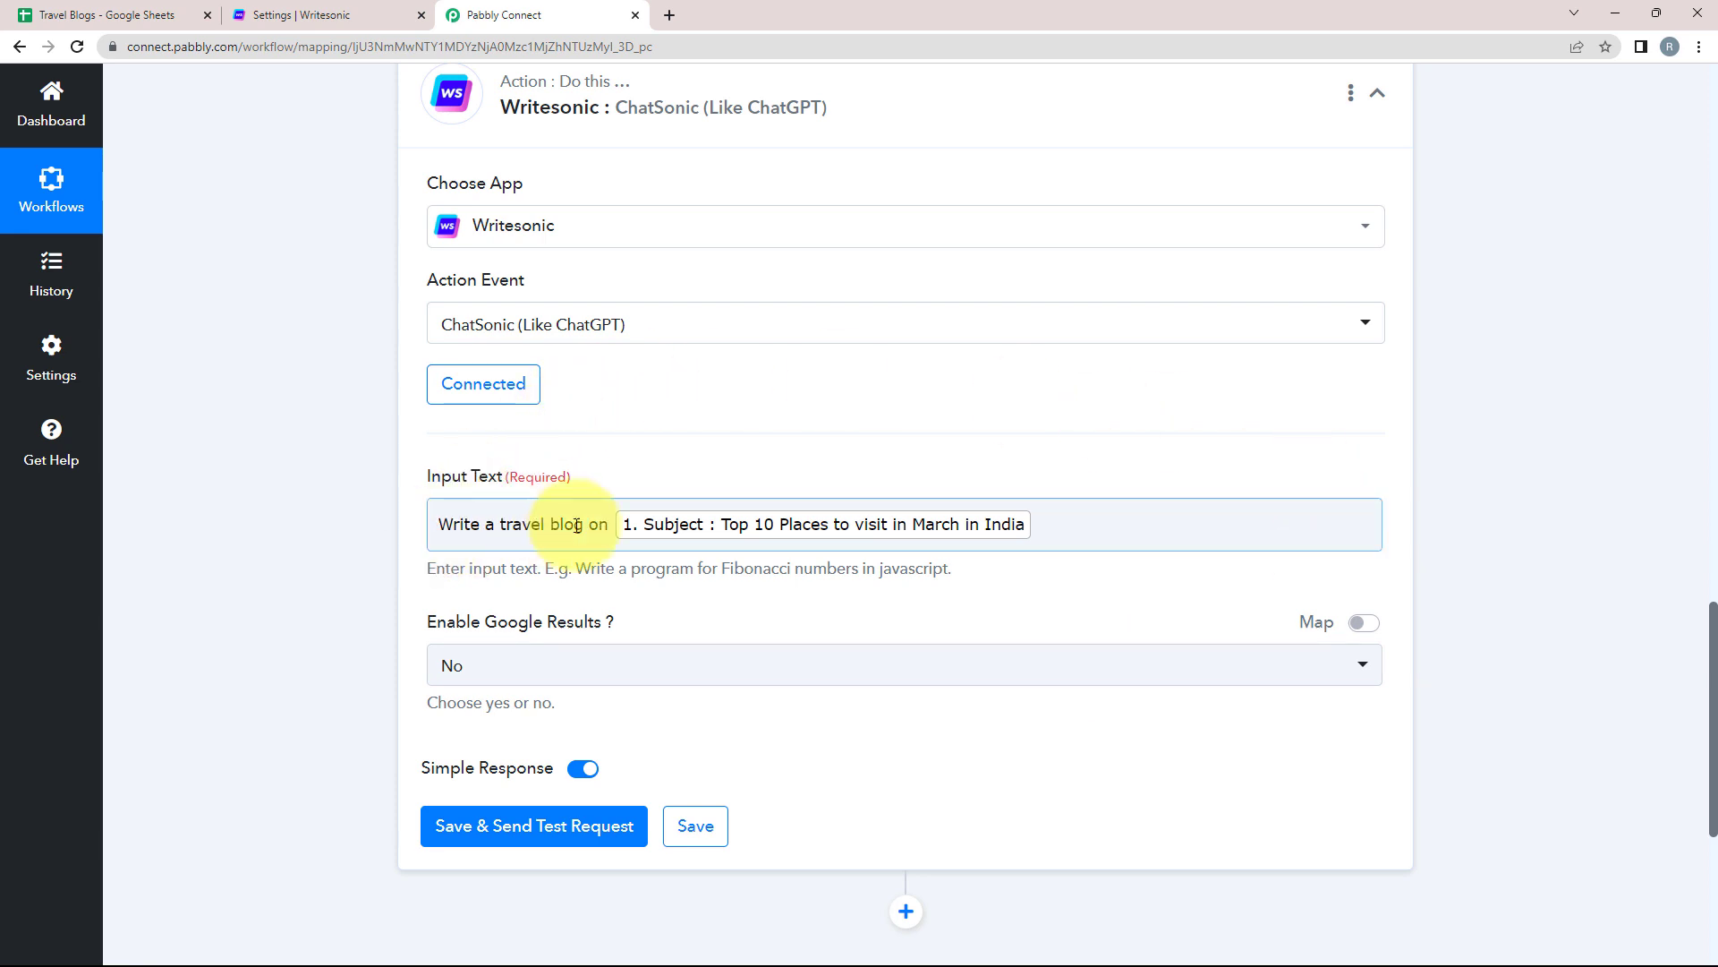
pyautogui.moveTo(600, 526); pyautogui.dragTo(260, 502)
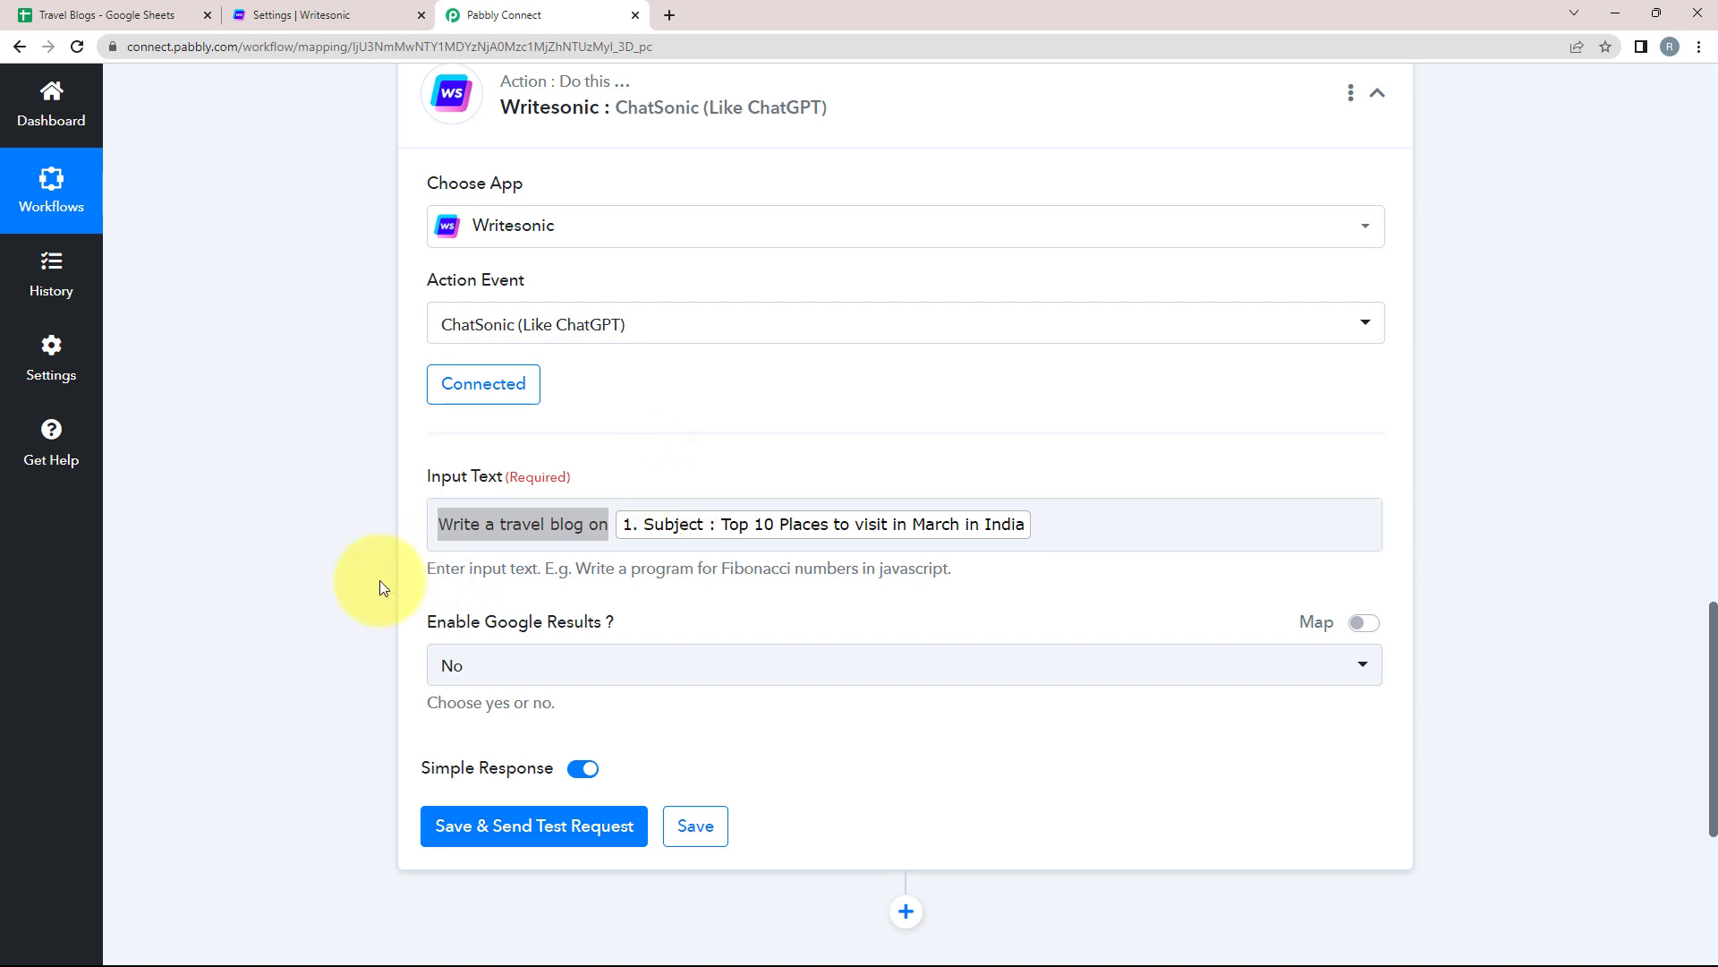
pyautogui.click(1105, 535)
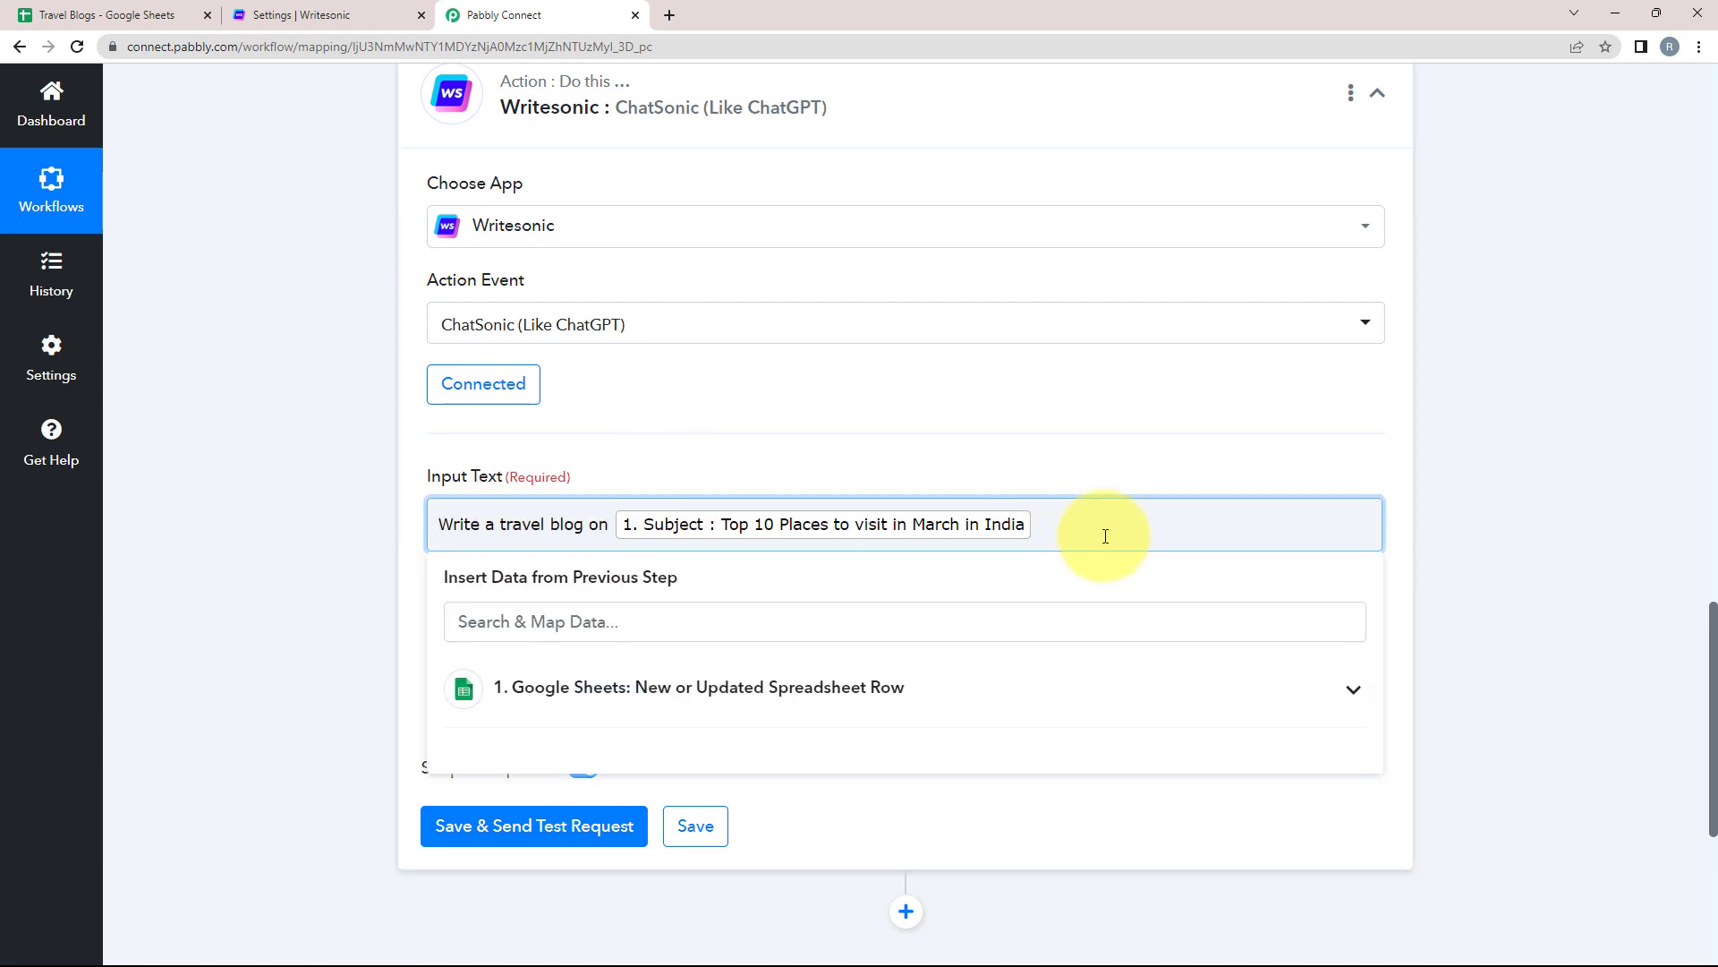
pyautogui.click(221, 563)
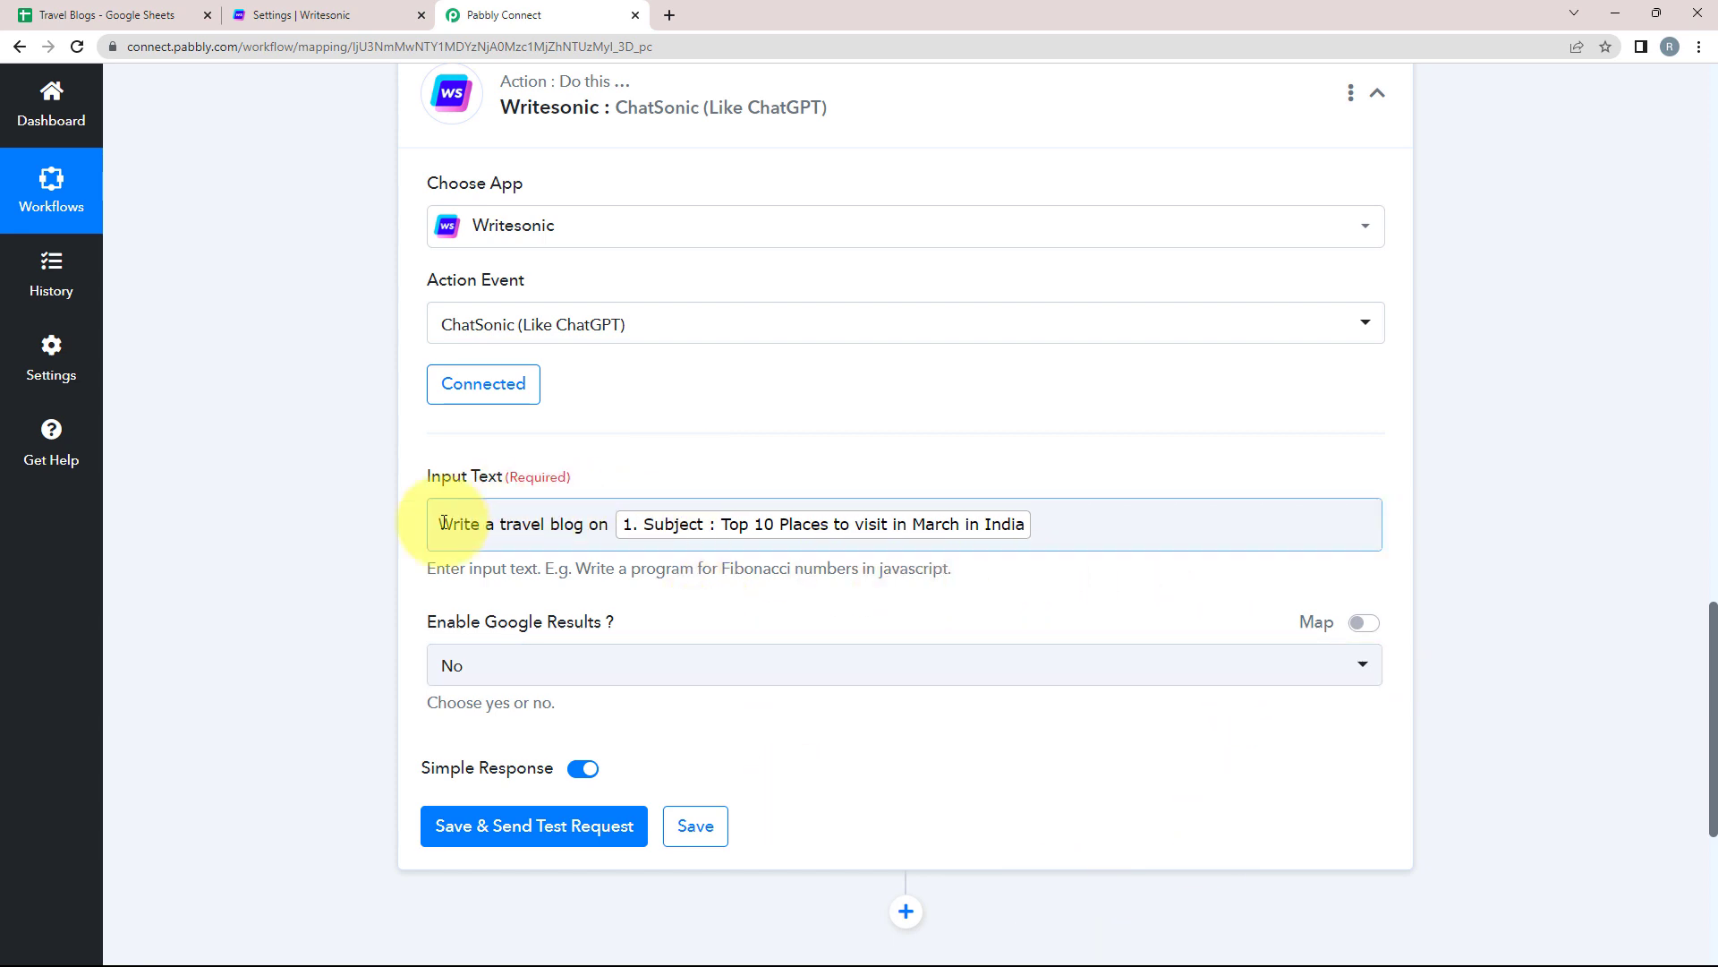
pyautogui.click(89, 11)
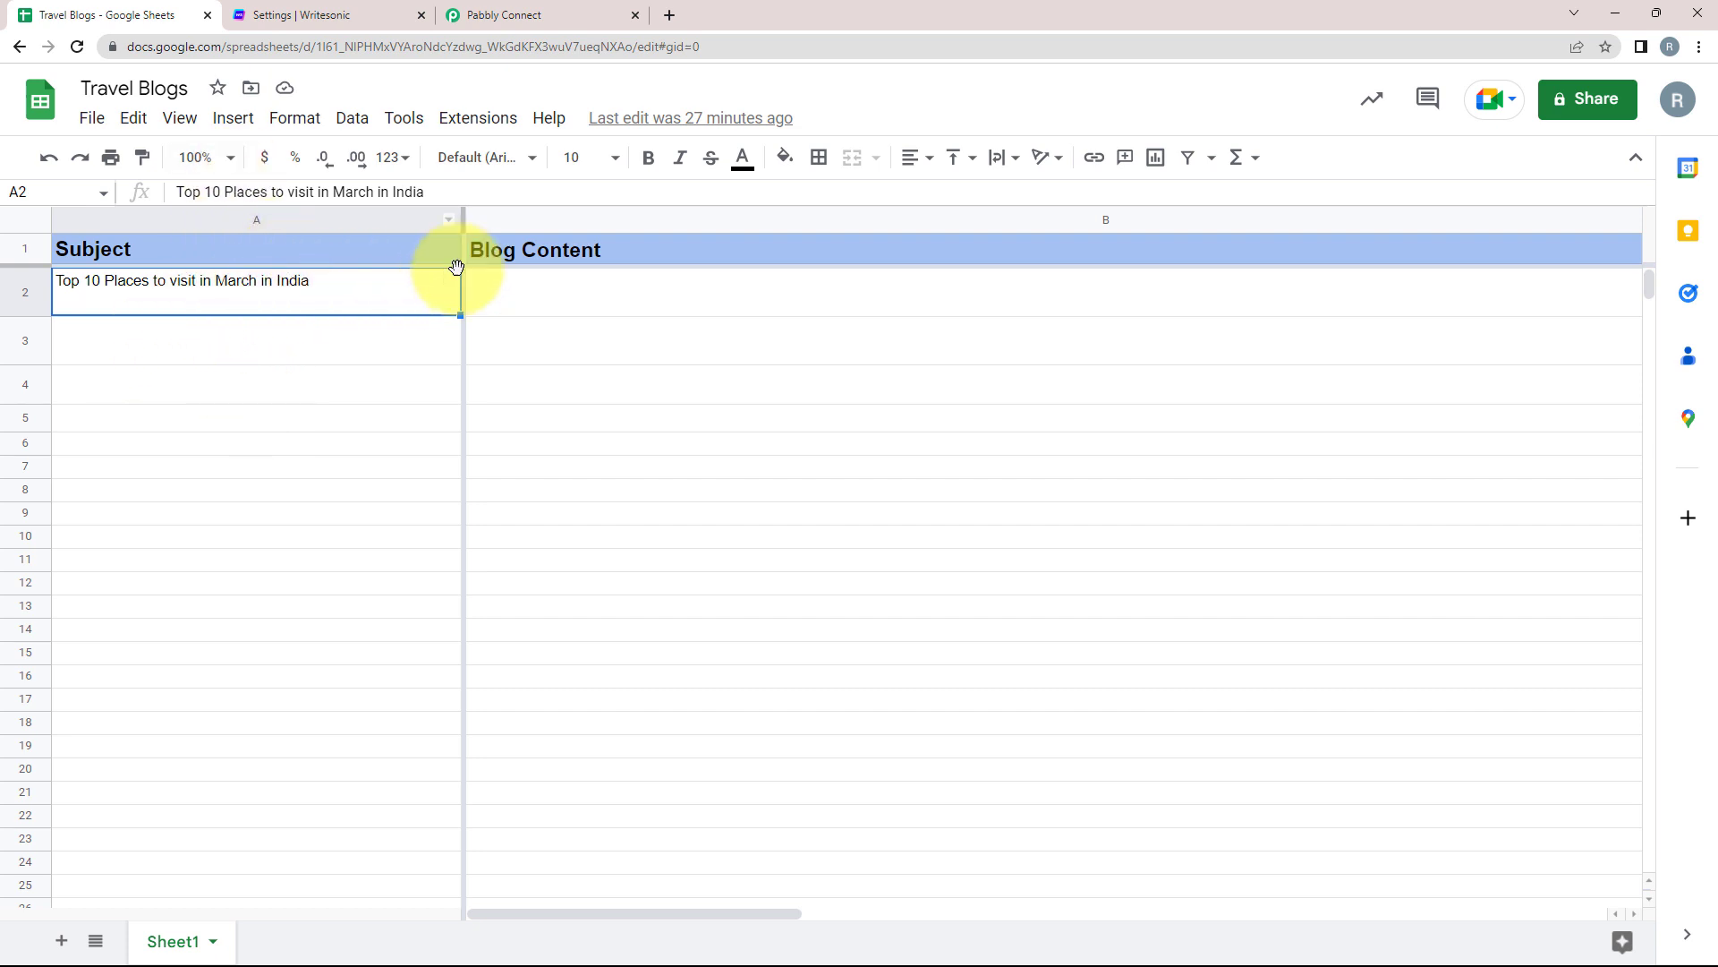
pyautogui.click(567, 12)
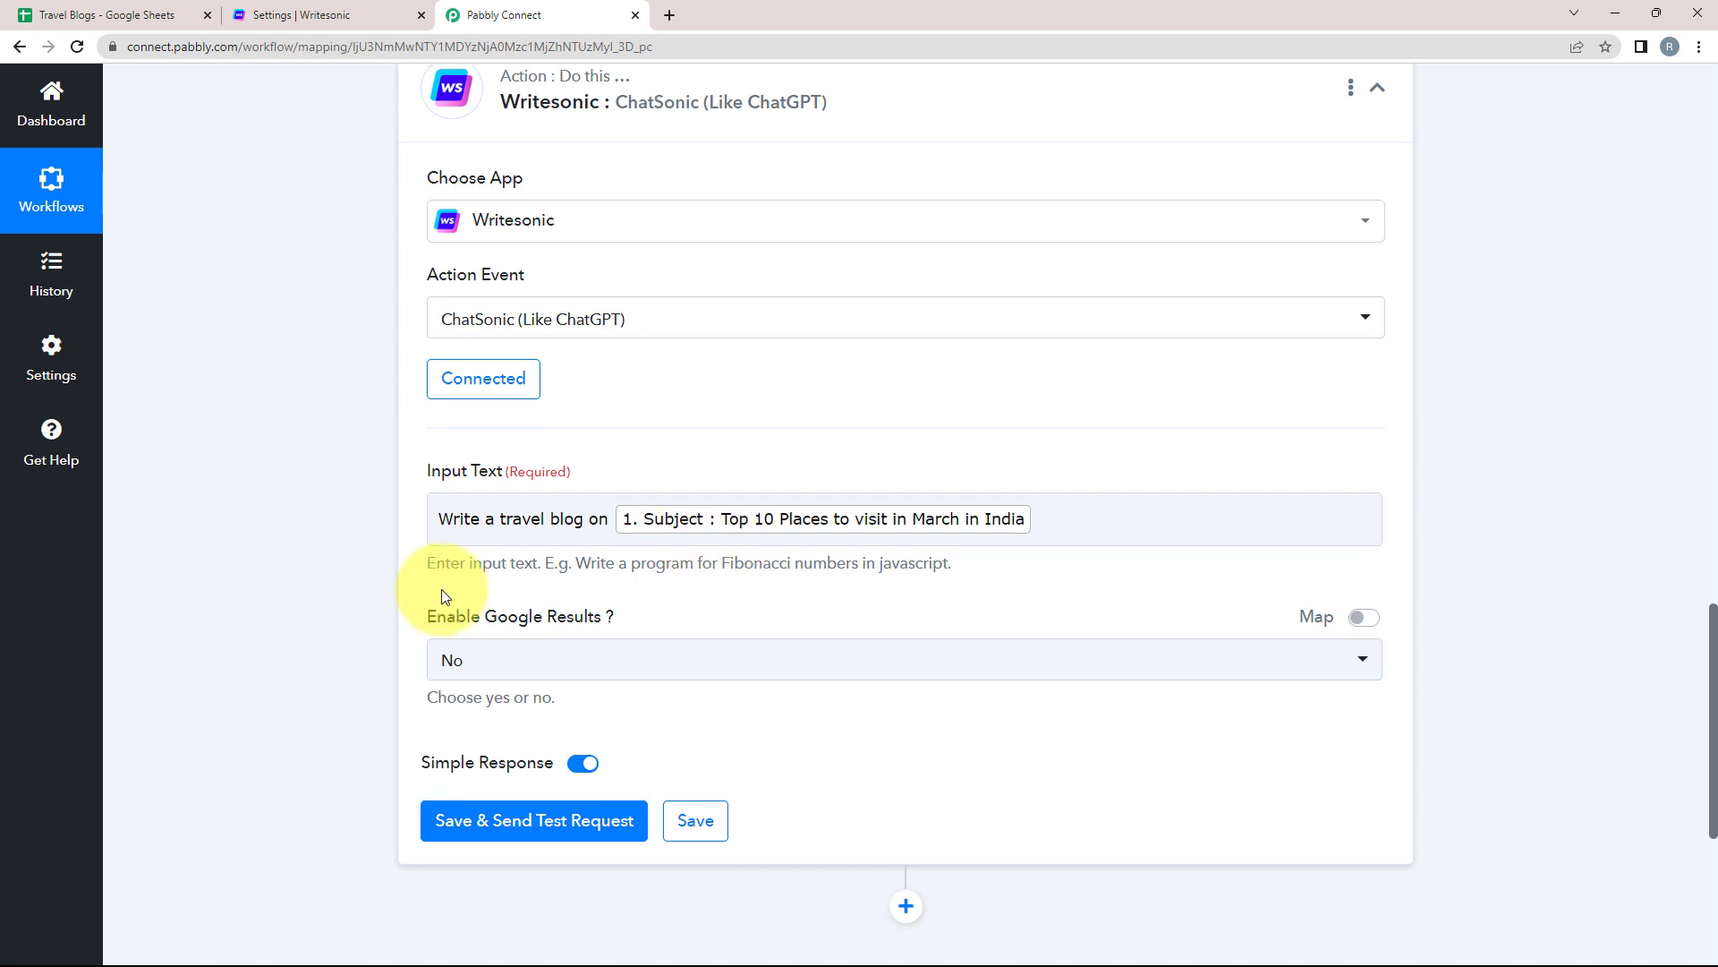
# Save the ChatSonic action, send a test request, and check the generated blog in the response
pyautogui.scroll(-3, 448, 568)
pyautogui.click(579, 567)
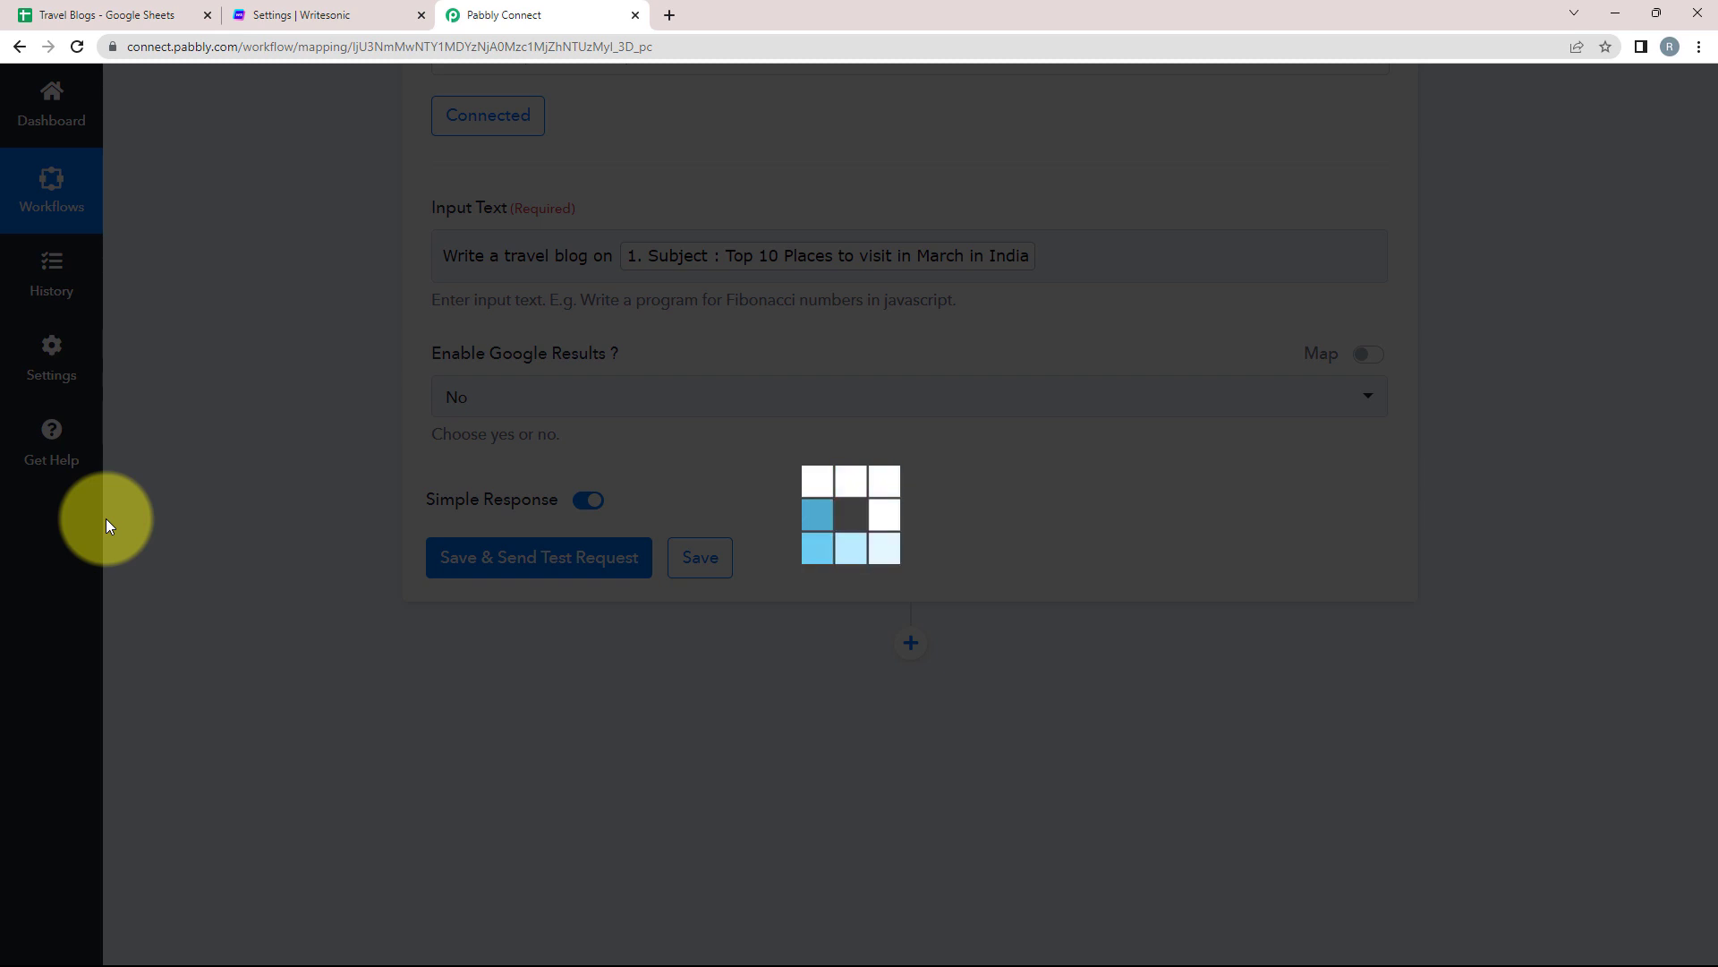
pyautogui.scroll(-10, 1142, 716)
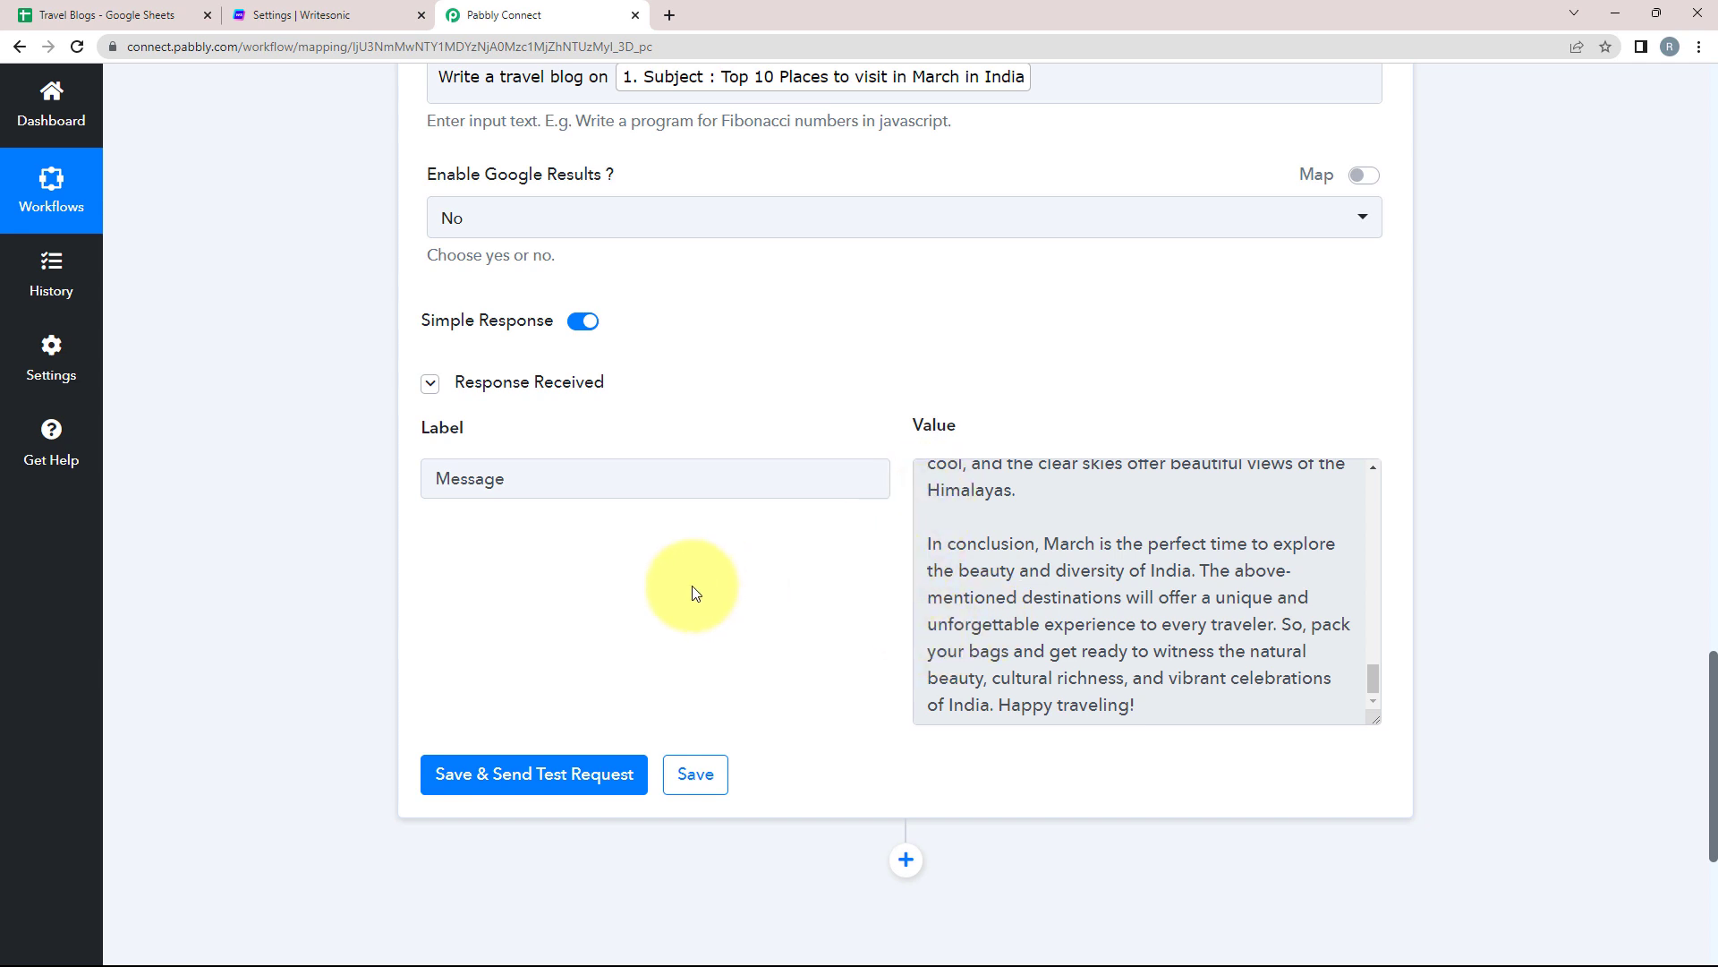
# Add another action step below the Writesonic action
pyautogui.scroll(-5, 694, 587)
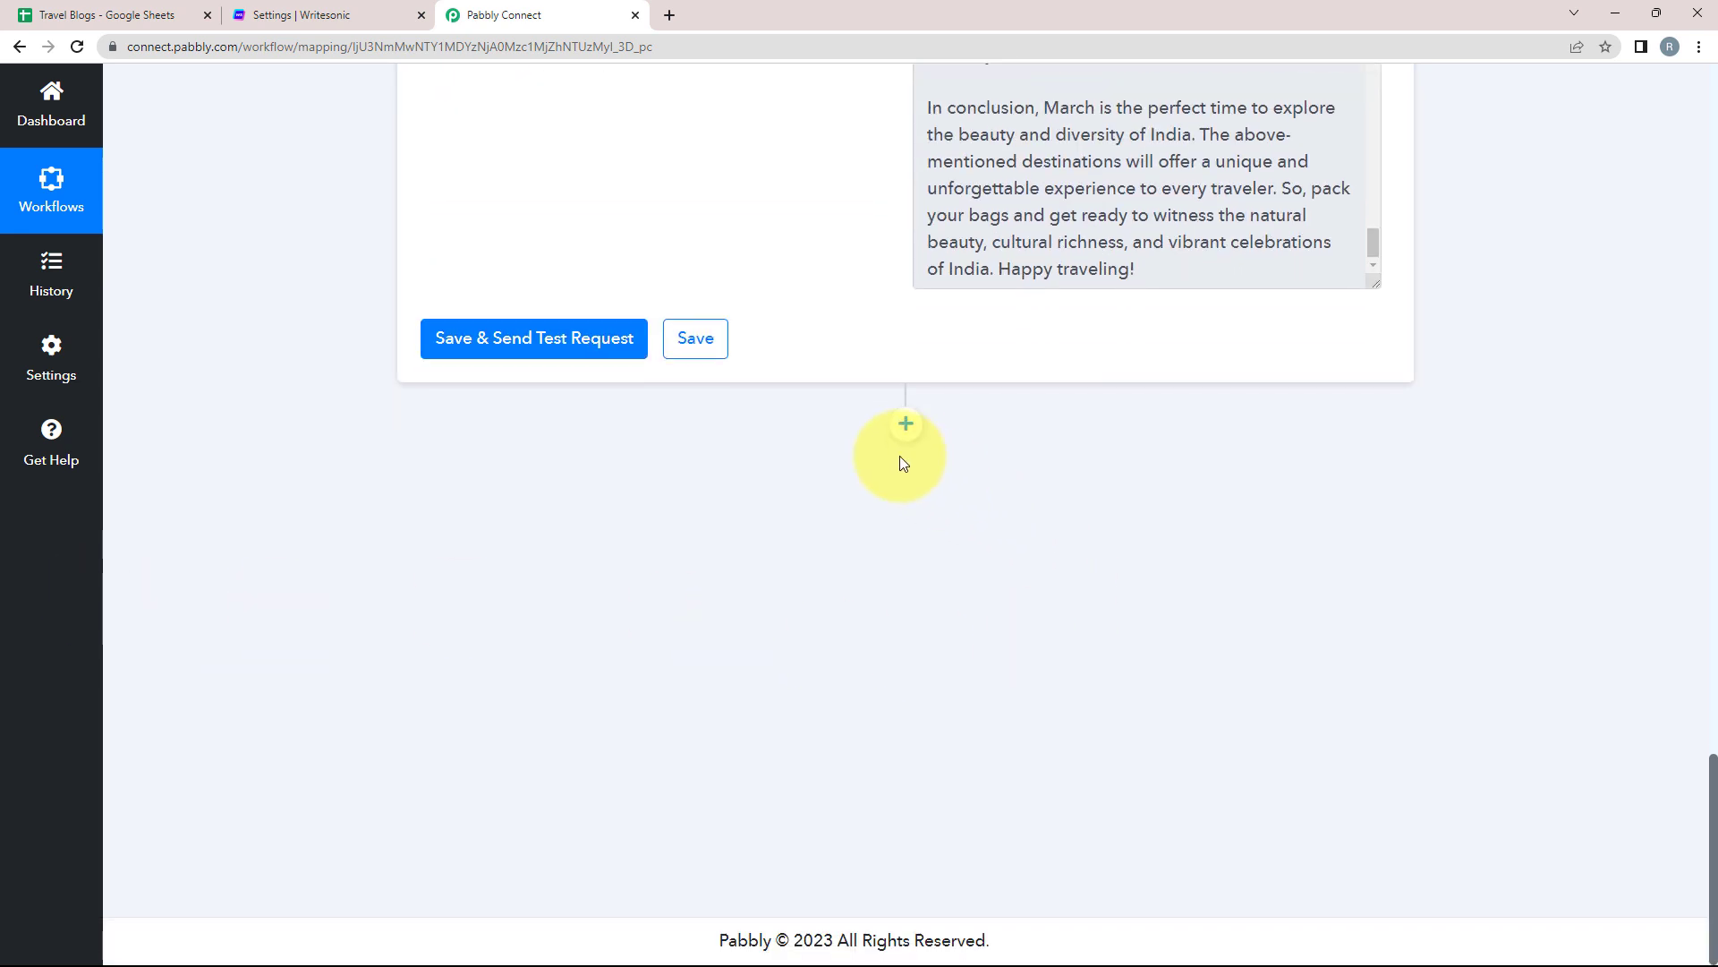
pyautogui.click(904, 447)
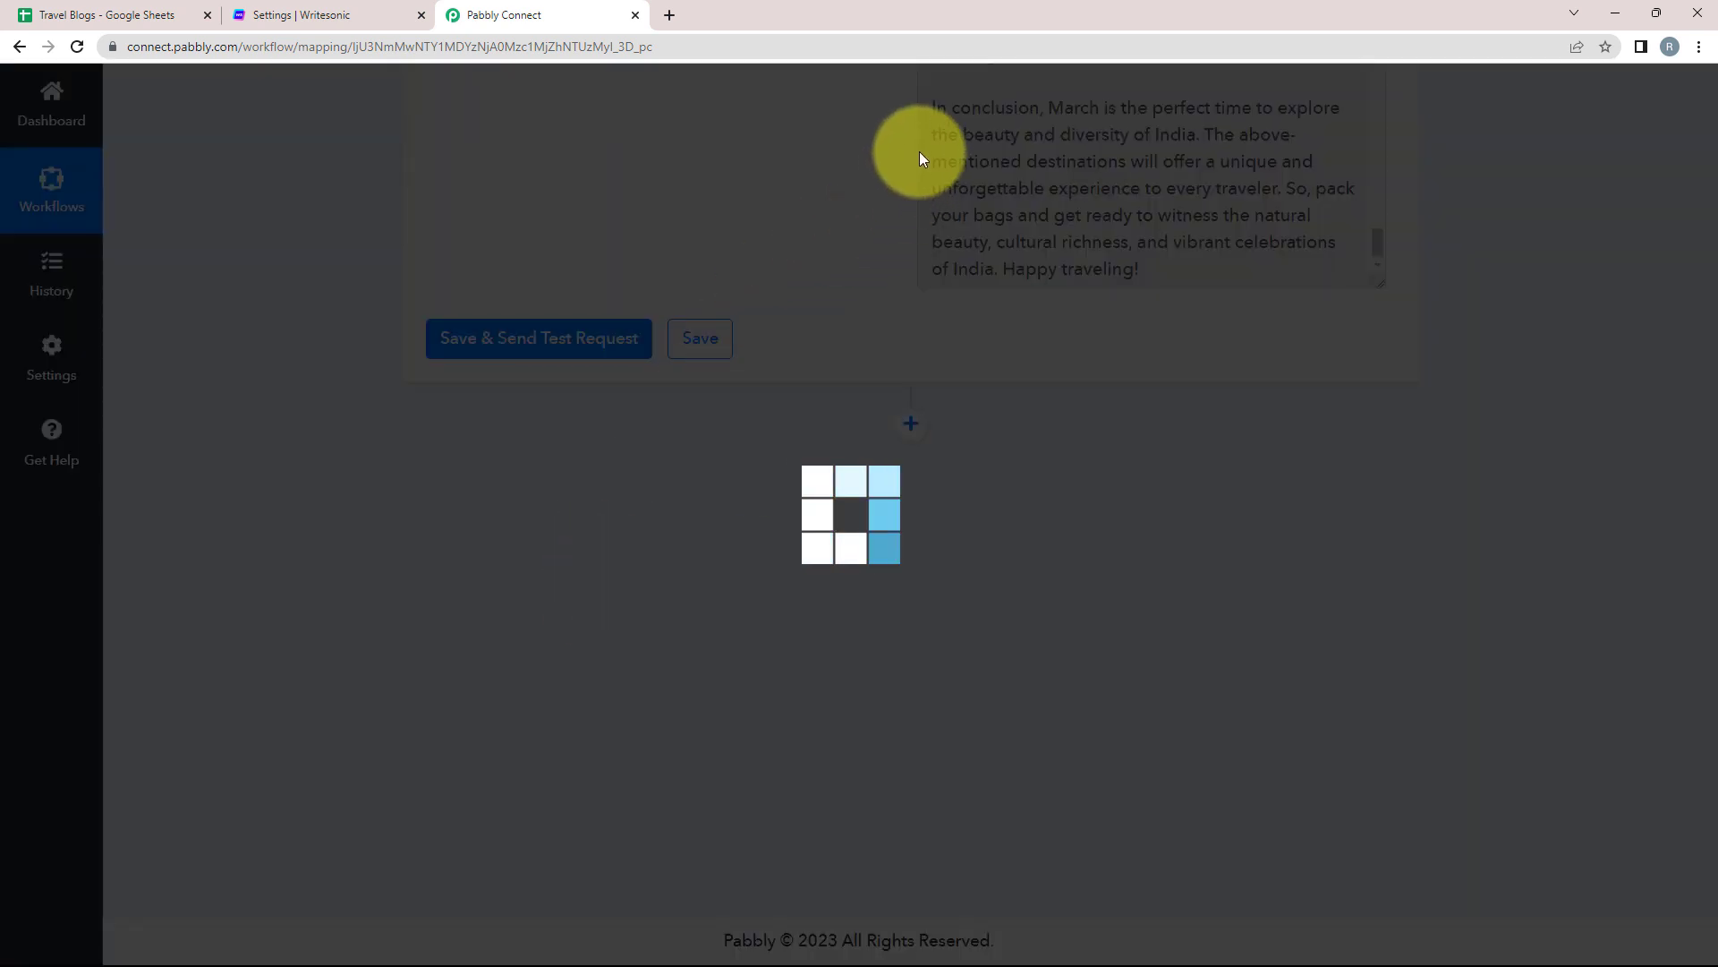